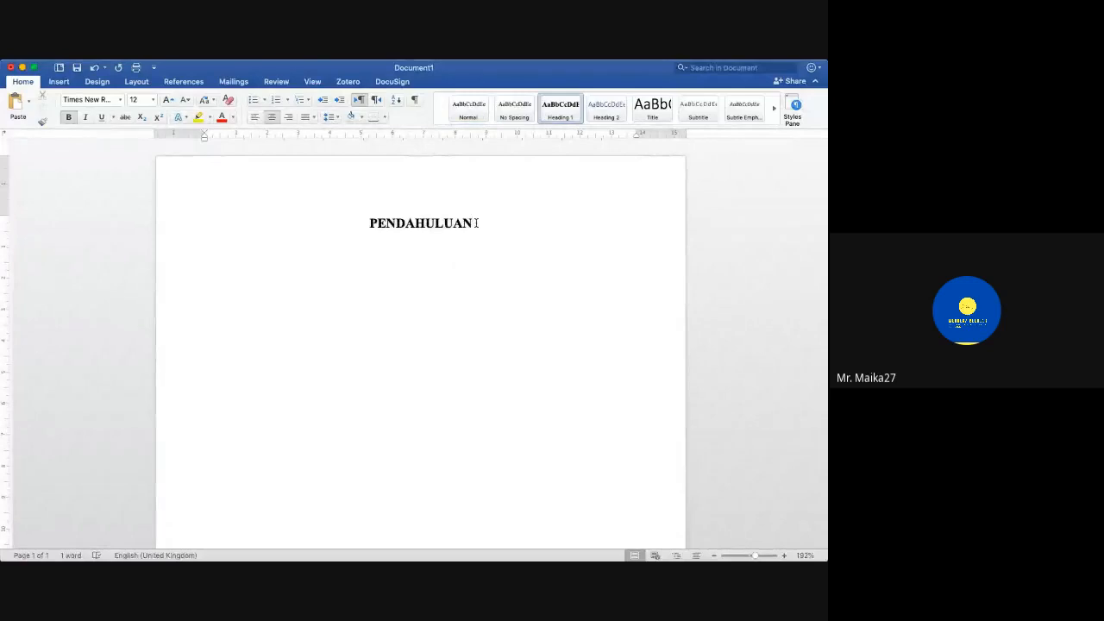
Step: Delete the PENDAHULUAN heading text and apply the Heading 1 style to the empty line
left_click_drag(476, 223, 345, 225)
key("BackSpace")
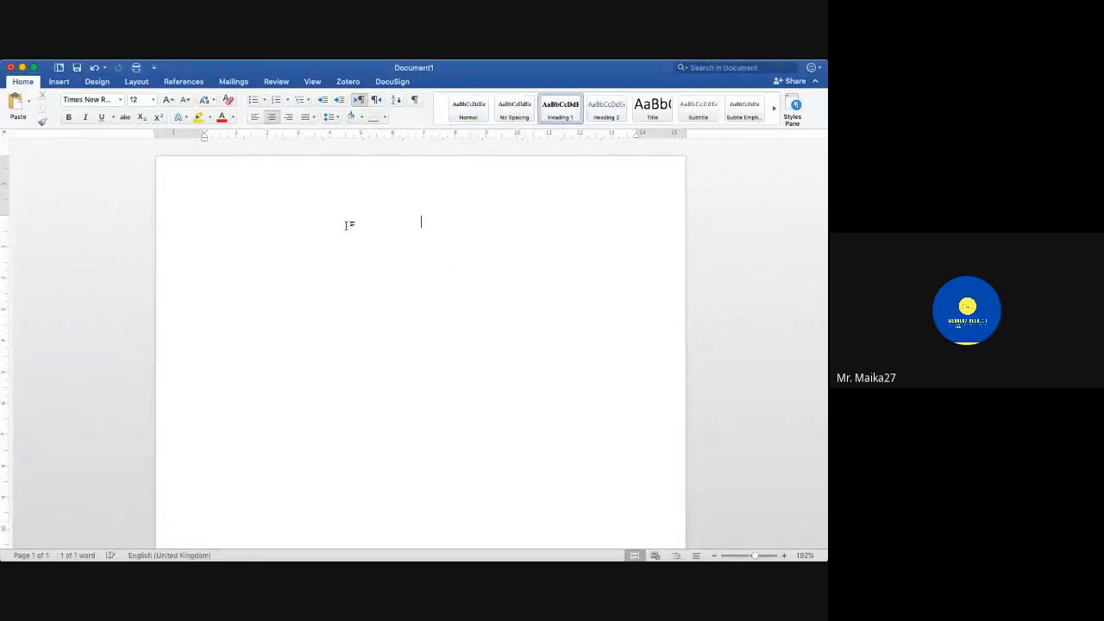
left_click(470, 105)
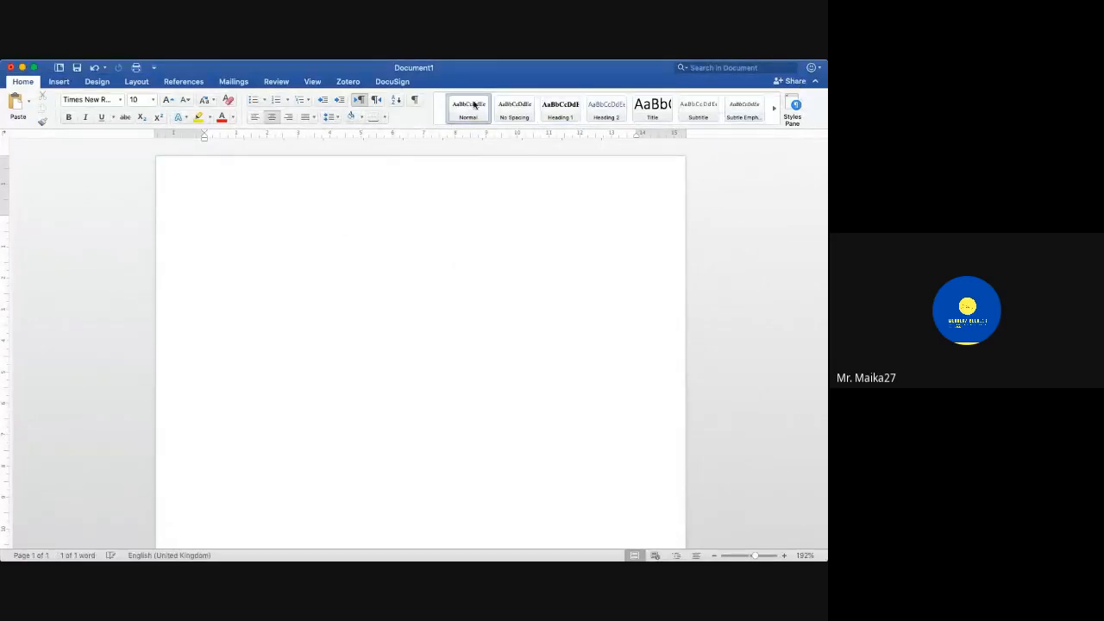
left_click(571, 109)
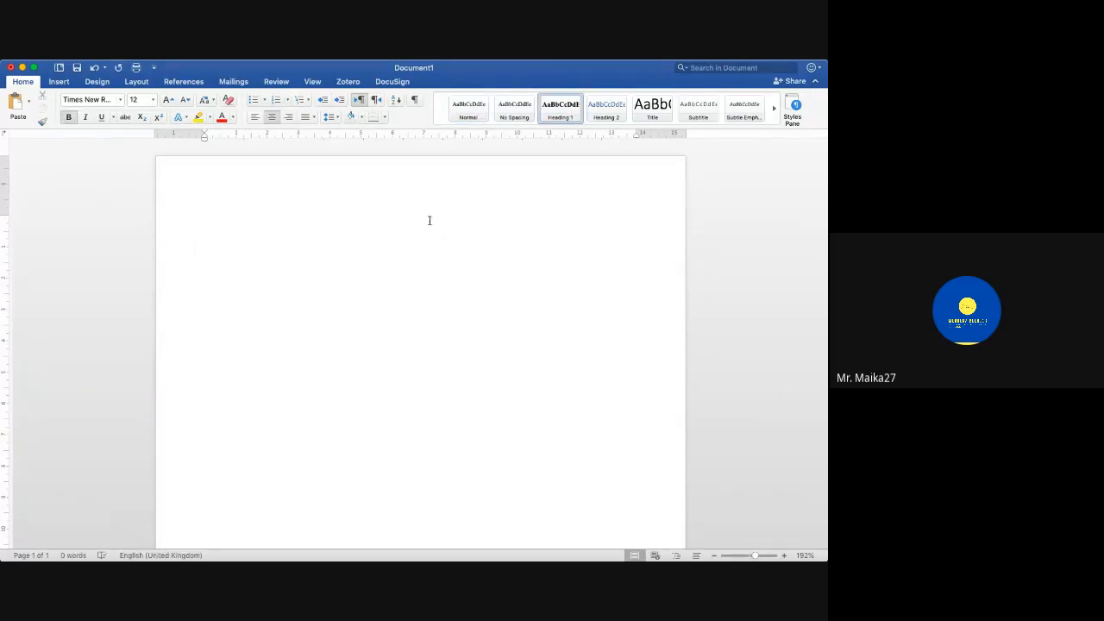
Step: Show the formatting marks and enter the heading PENDAHULUAN on the first line, followed by a new paragraph
left_click(415, 101)
left_click(196, 227)
left_click(428, 221)
left_click(431, 219)
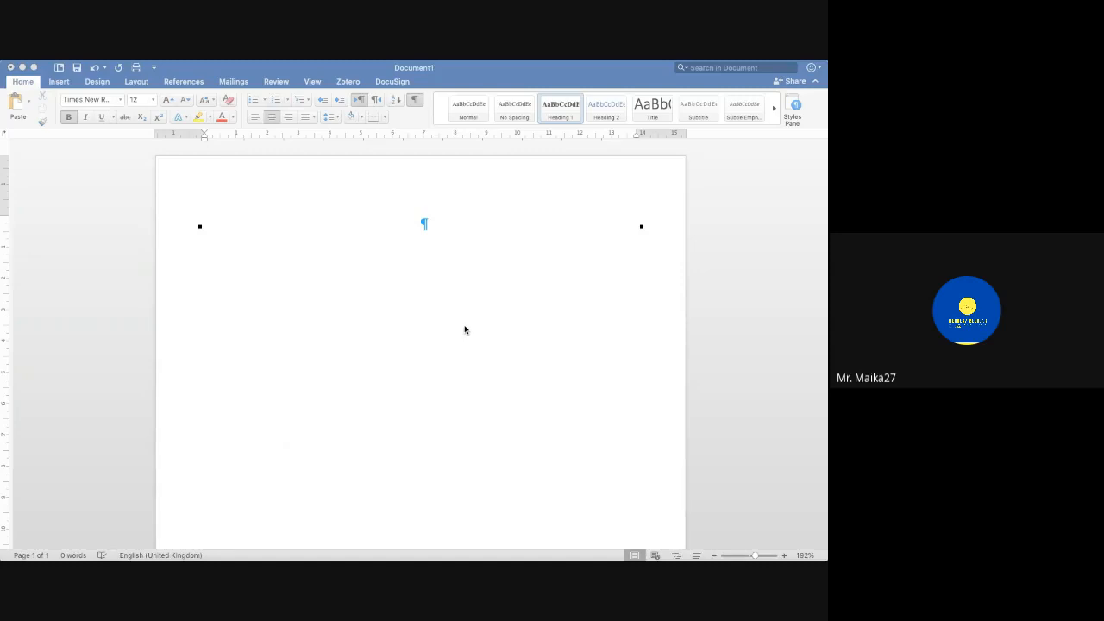
left_click(562, 446)
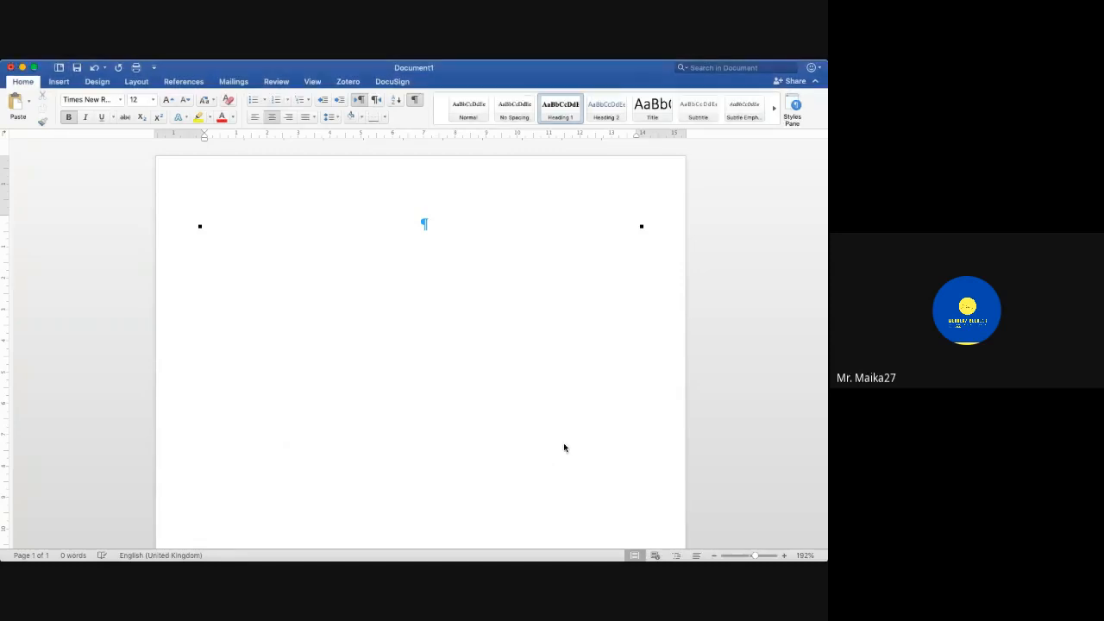
type("PENDAHULUAN")
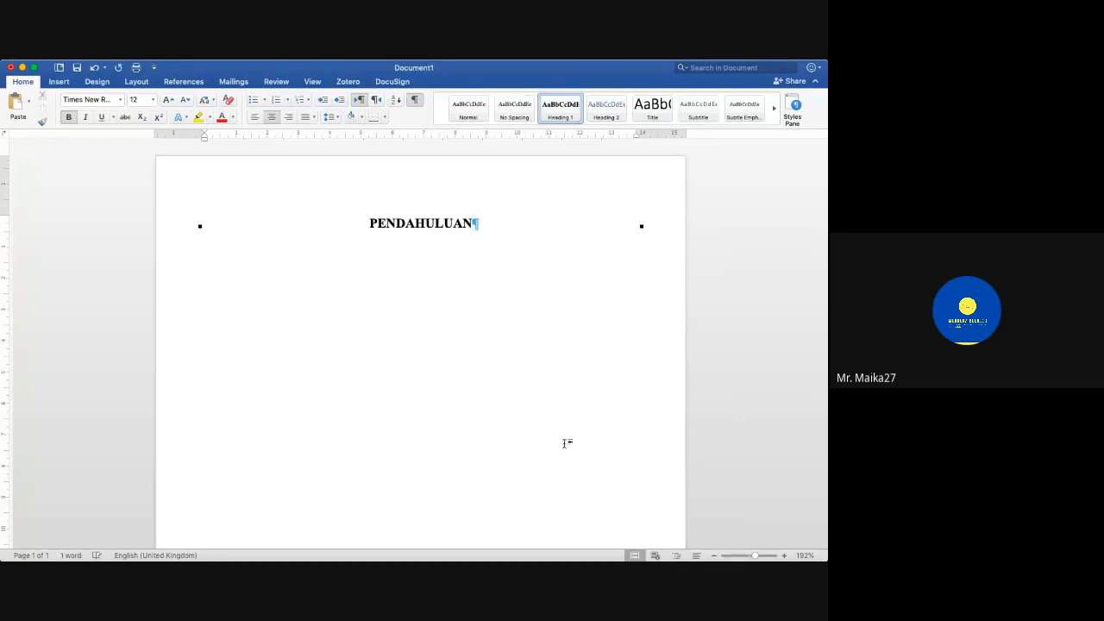
key("Return")
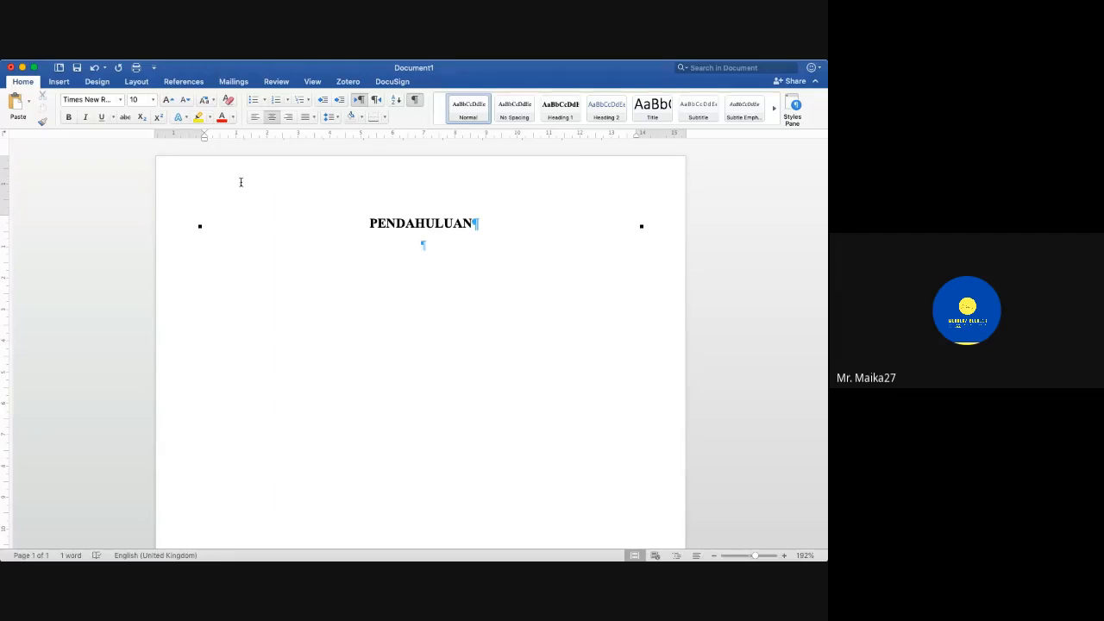
Step: Insert a page break in the paragraph below the PENDAHULUAN heading and check both pages
left_click(137, 82)
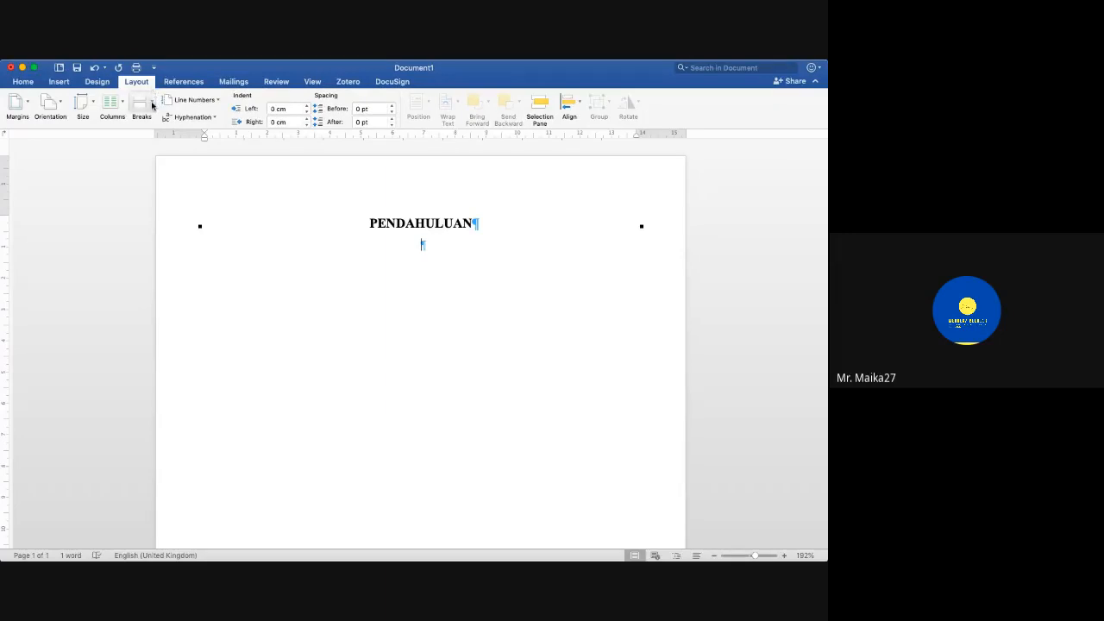
left_click(154, 103)
left_click(235, 150)
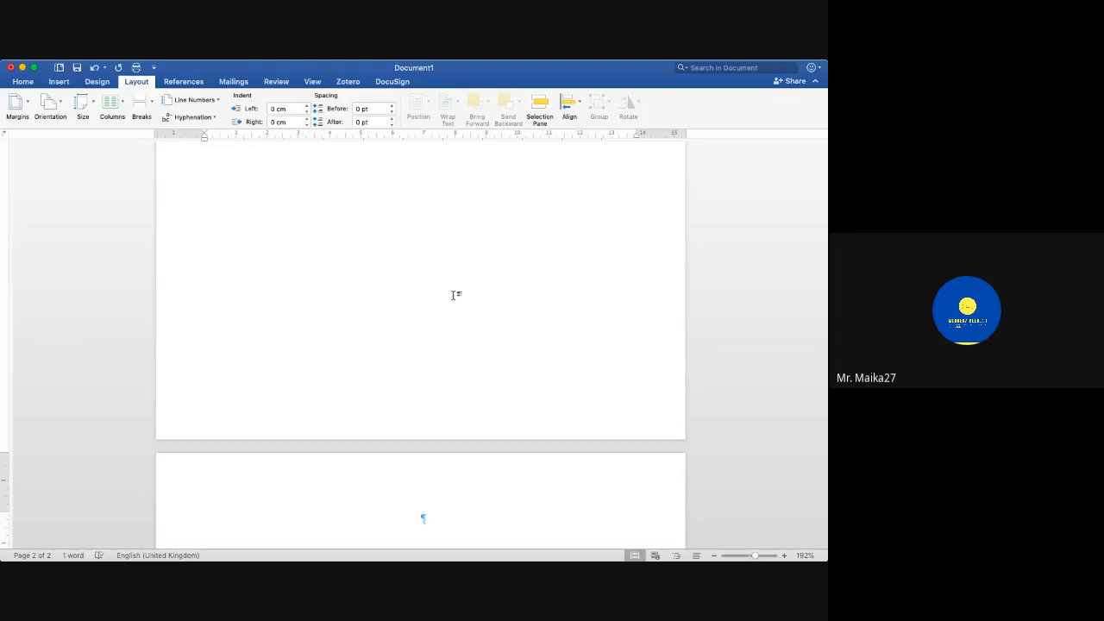
scroll(453, 295, "down", 10)
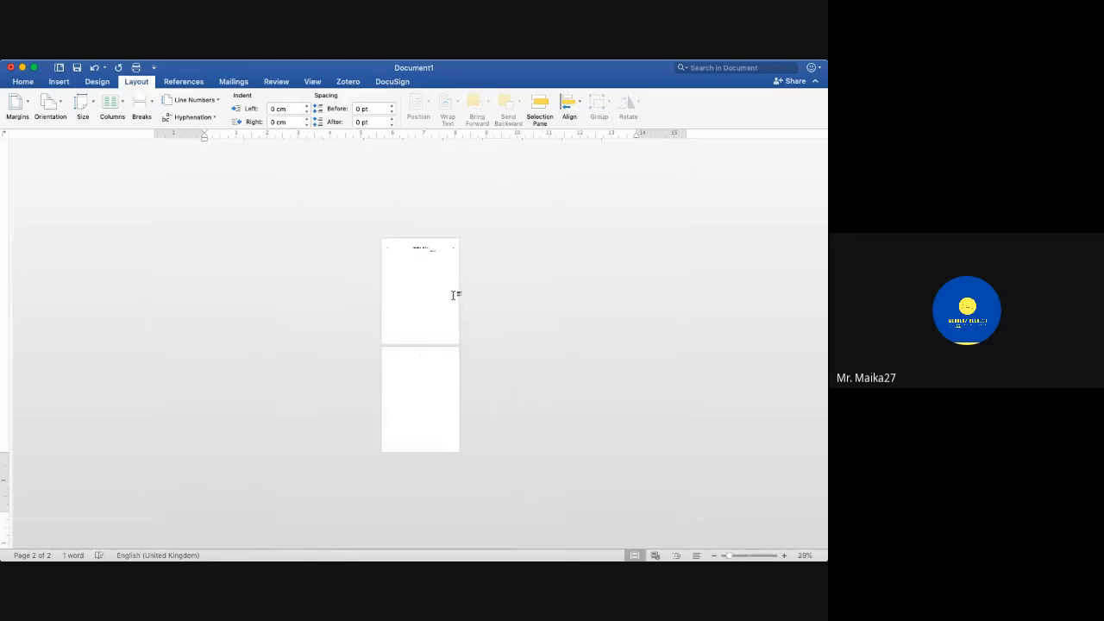
scroll(453, 295, "up", 2)
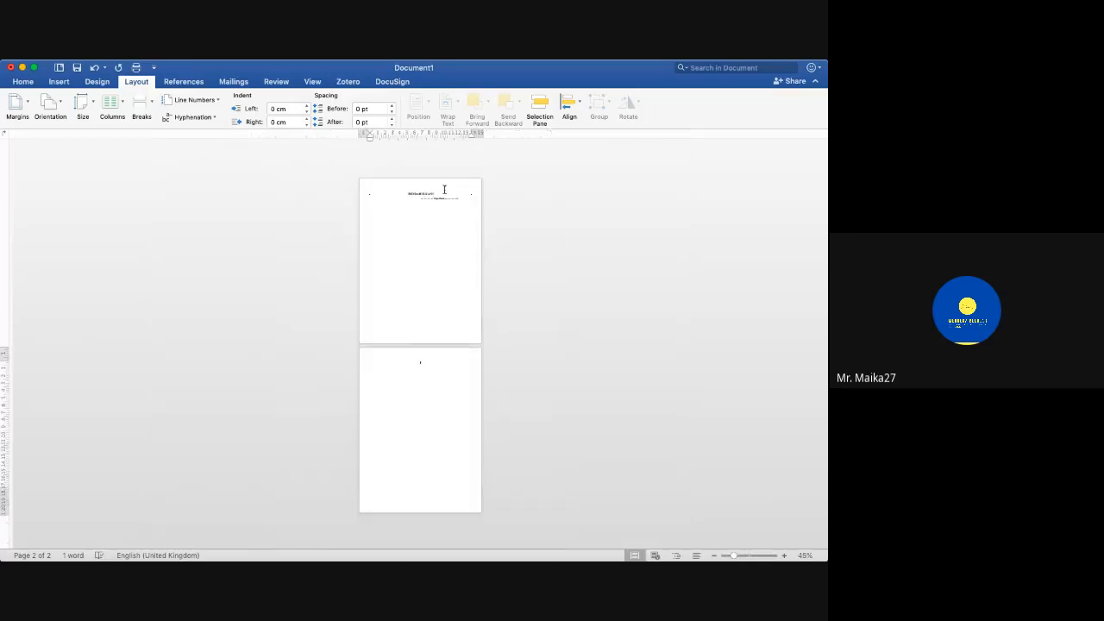
scroll(439, 202, "up", 10)
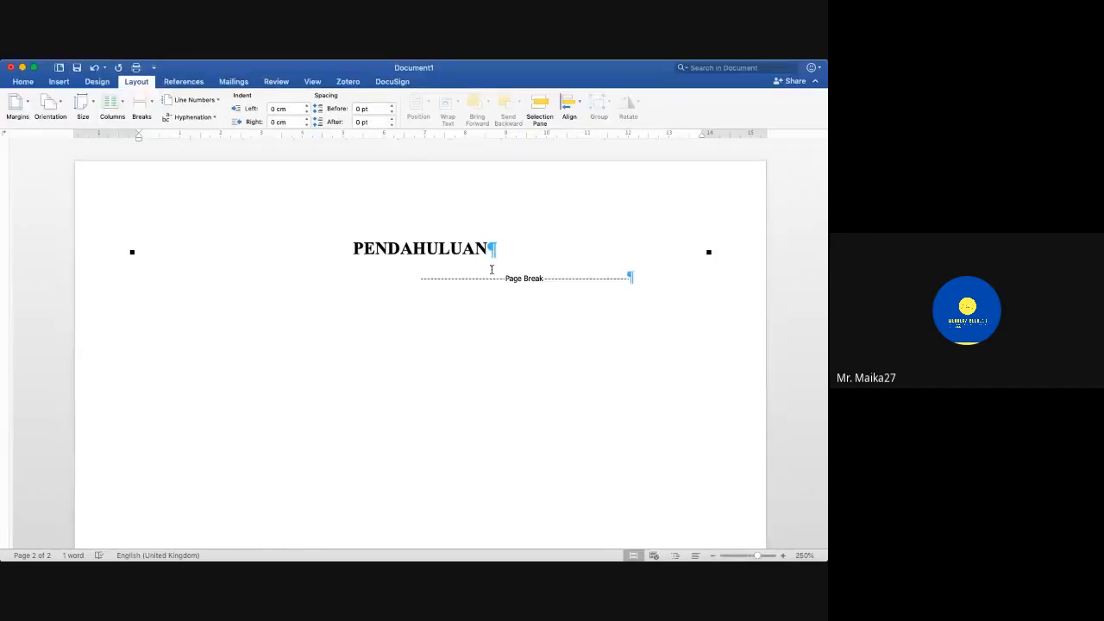
Step: Add an empty paragraph between the PENDAHULUAN heading and the page break
left_click(13, 82)
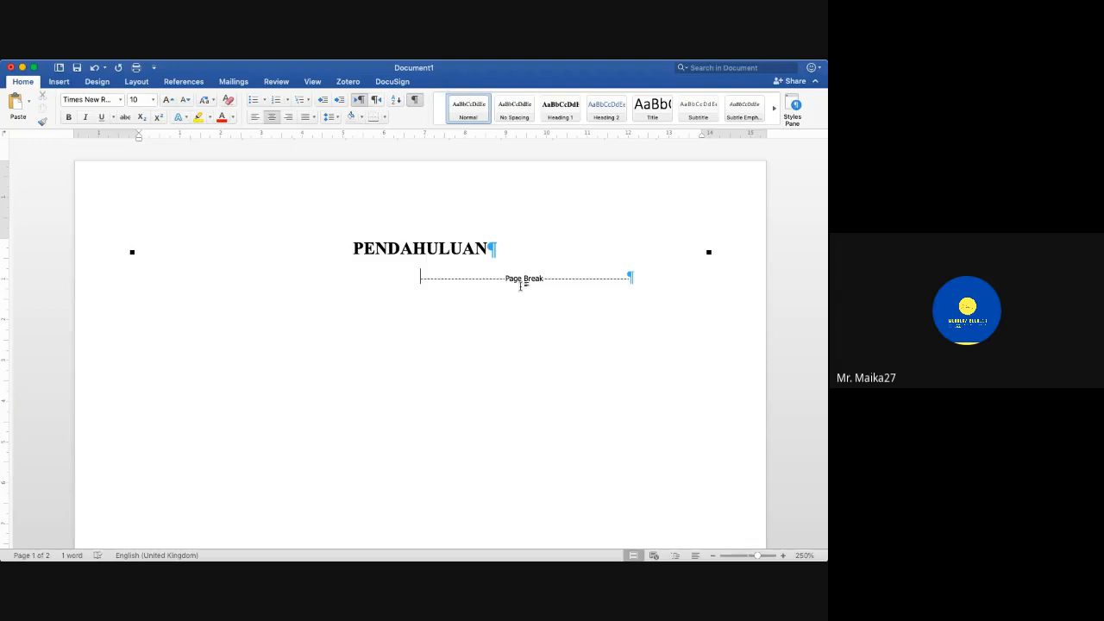
scroll(520, 286, "down", 10)
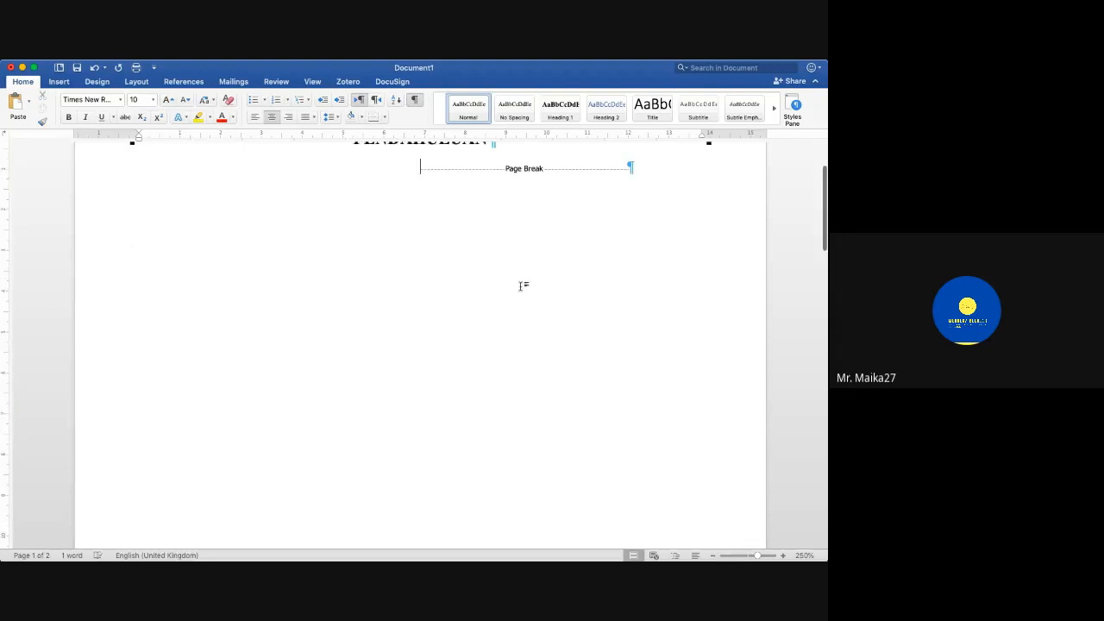
scroll(520, 286, "down", 1)
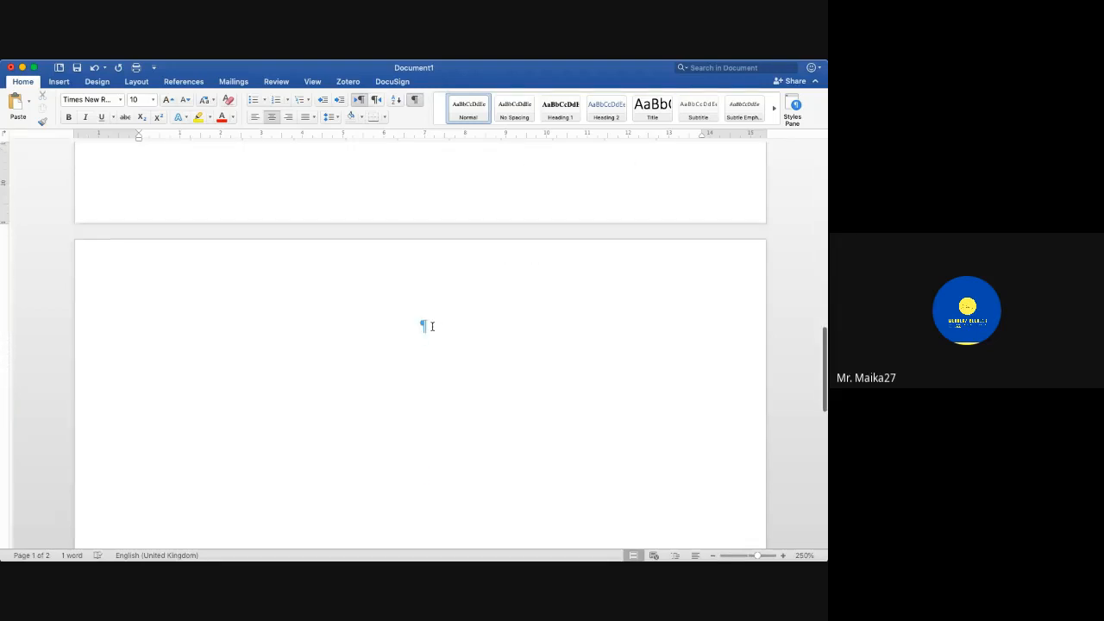
scroll(431, 327, "up", 10)
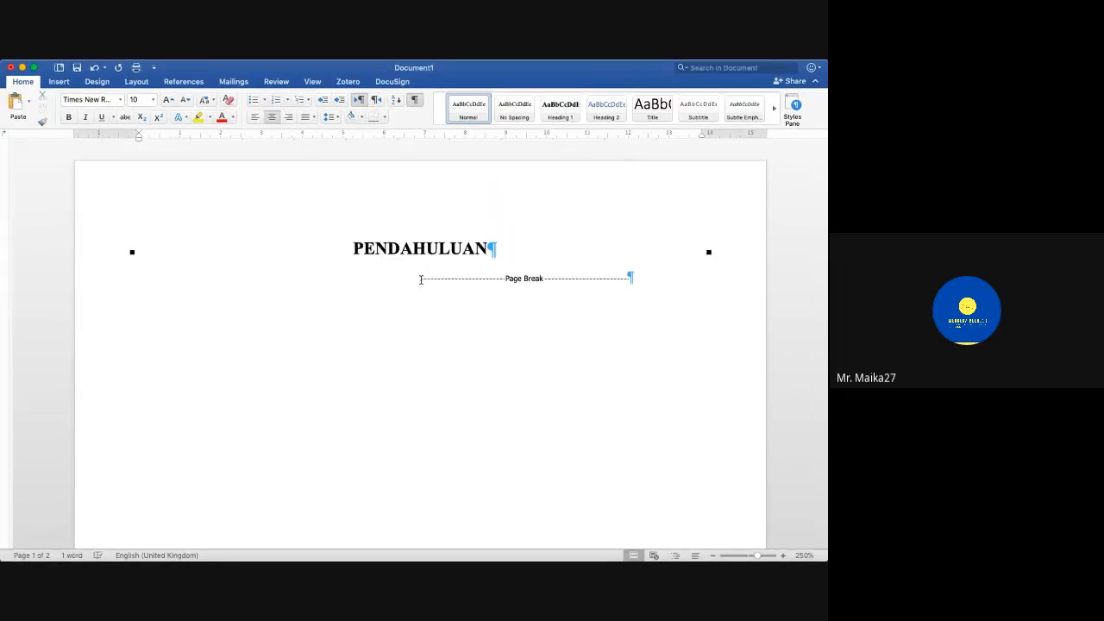
left_click(421, 277)
key("Return")
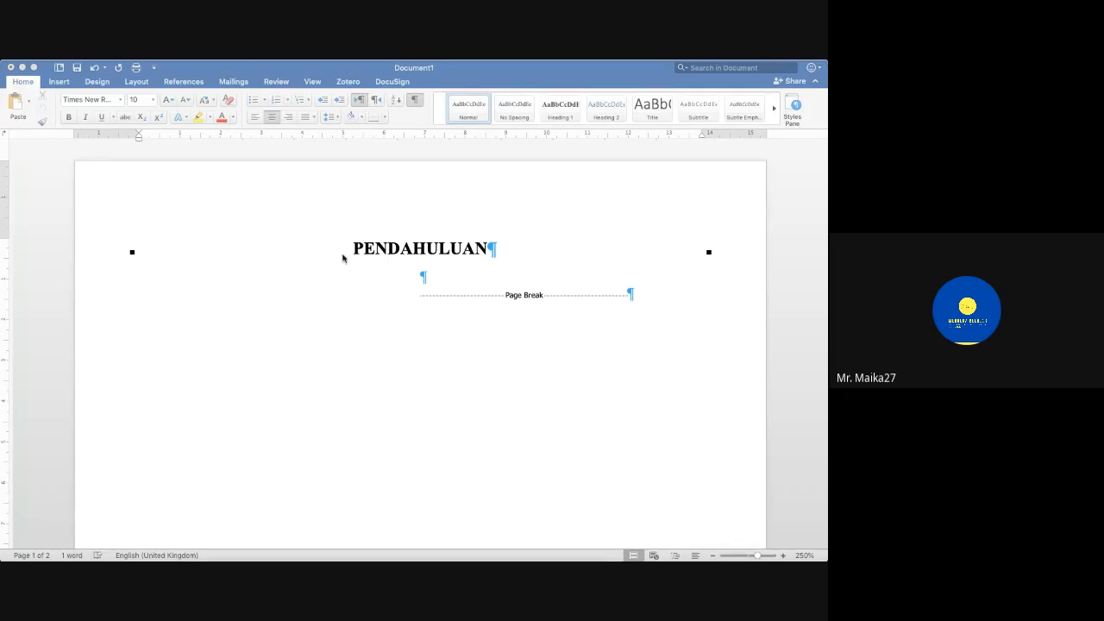
Step: Apply 12 pt left-aligned formatting to the Normal style and centre the PENDAHULUAN heading again
left_click(569, 450)
left_click(458, 301)
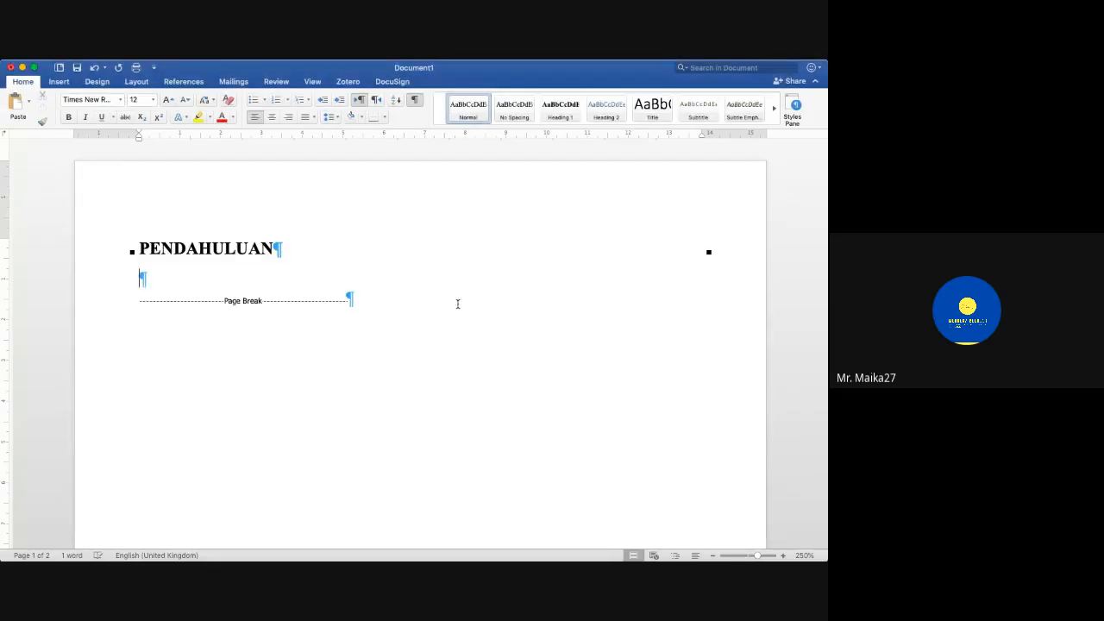
left_click(227, 250)
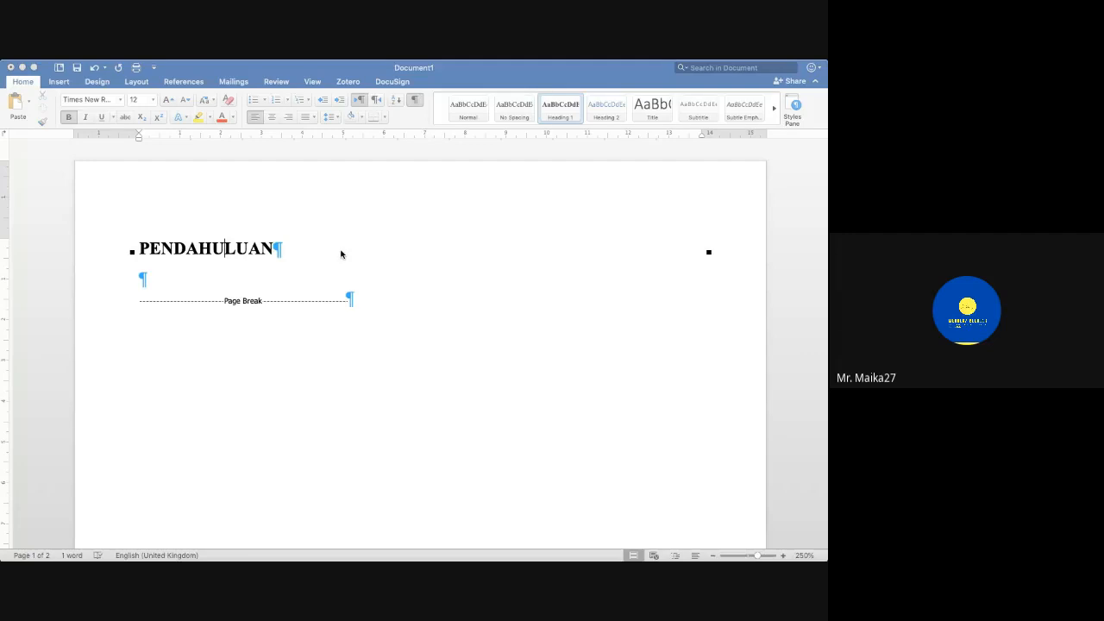
key("super+e")
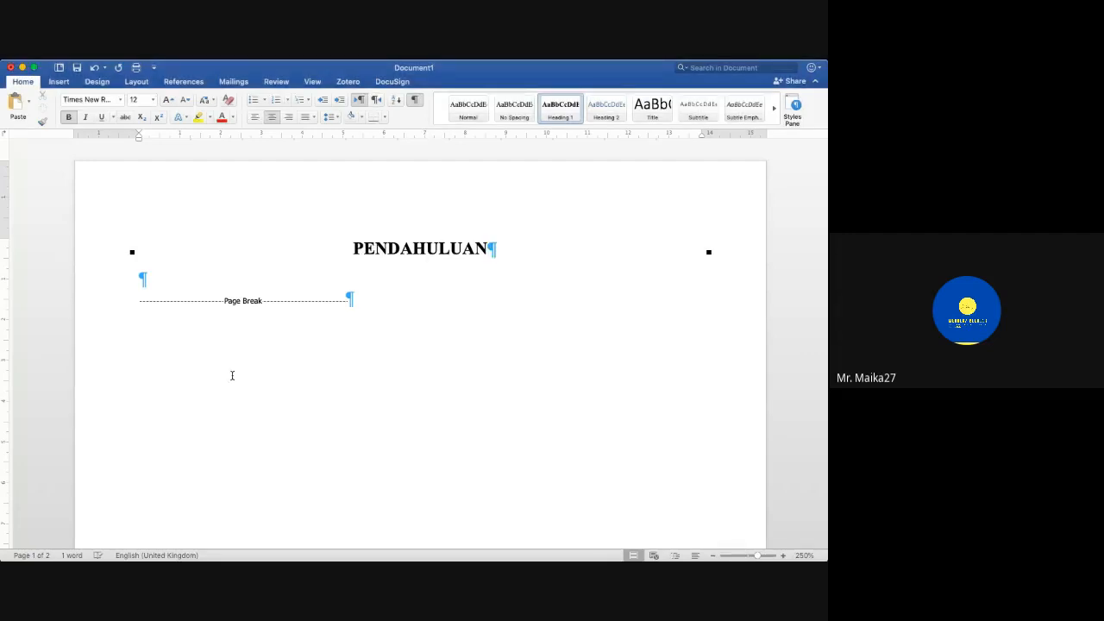
key("Down")
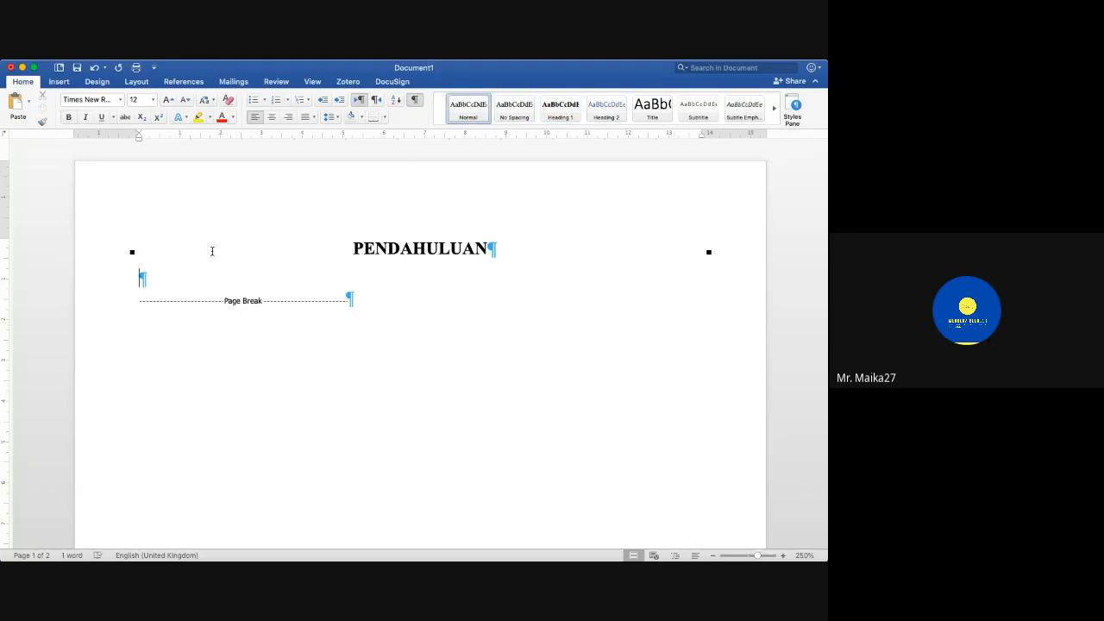
type("ASDASFASDA")
key("BackSpace")
key("BackSpace")
key("BackSpace")
key("BackSpace")
key("BackSpace")
key("BackSpace")
key("BackSpace")
key("BackSpace")
key("BackSpace")
key("BackSpace")
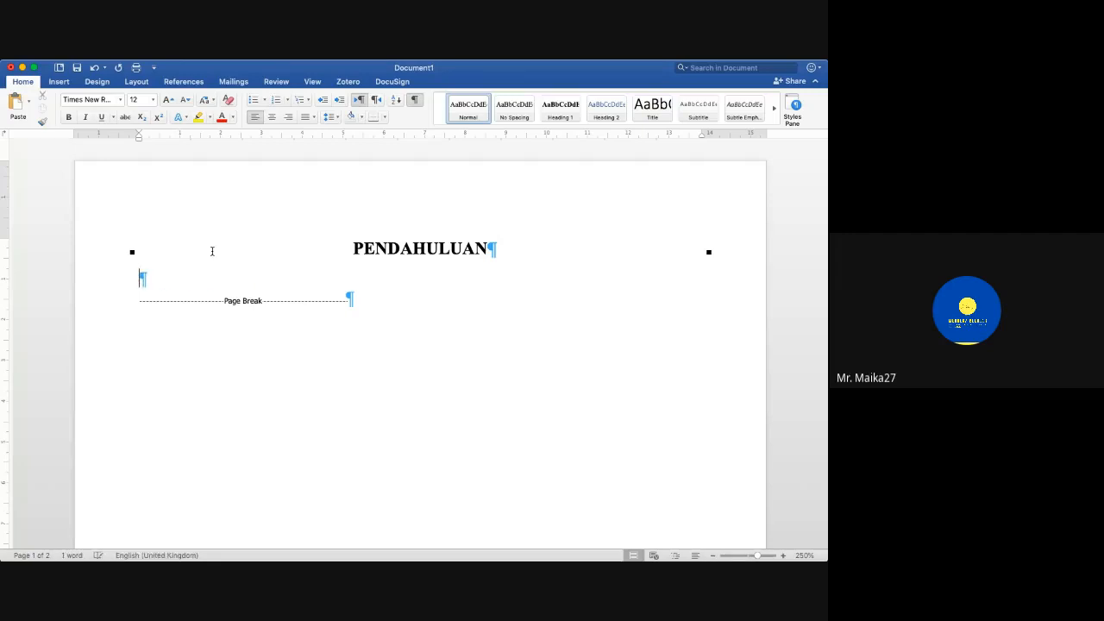
Step: Enter the placeholder body text "sfsdfhjsjdfjshdfksdfsdfjsdjfksdfsdf" below the PENDAHULUAN heading and start a new paragraph
type("sfsdfhjsjdfjshdfksdfsdfjsdjfksdfsdf")
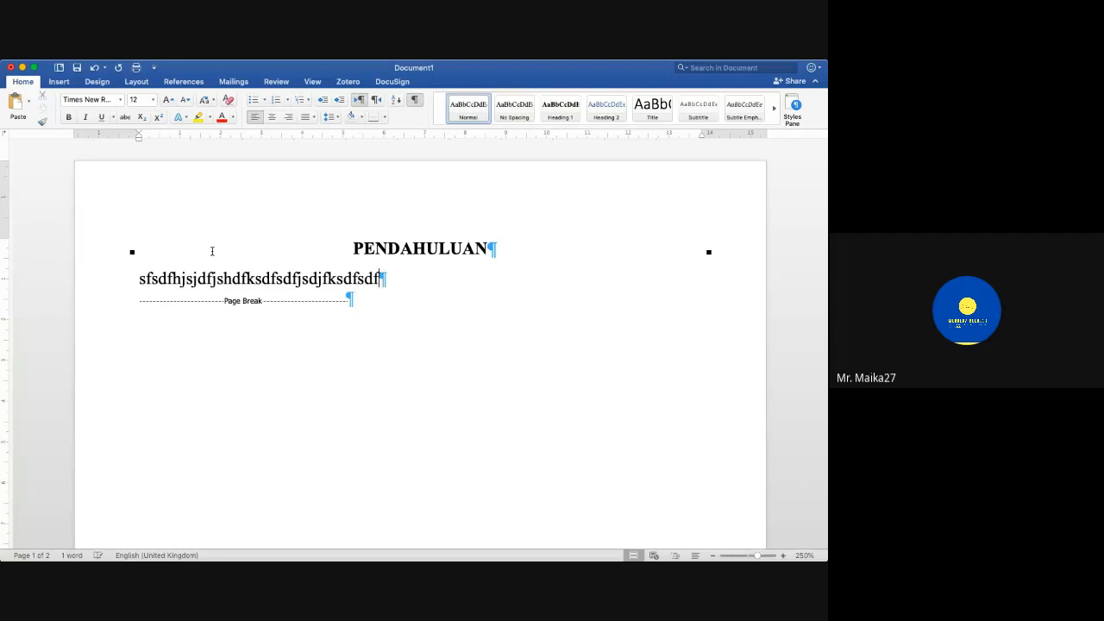
key("Return")
Step: Apply the Heading 1 style to the empty paragraph on page 2 and enter the heading TINJAUAN PUSTAKA
scroll(307, 375, "down", 5)
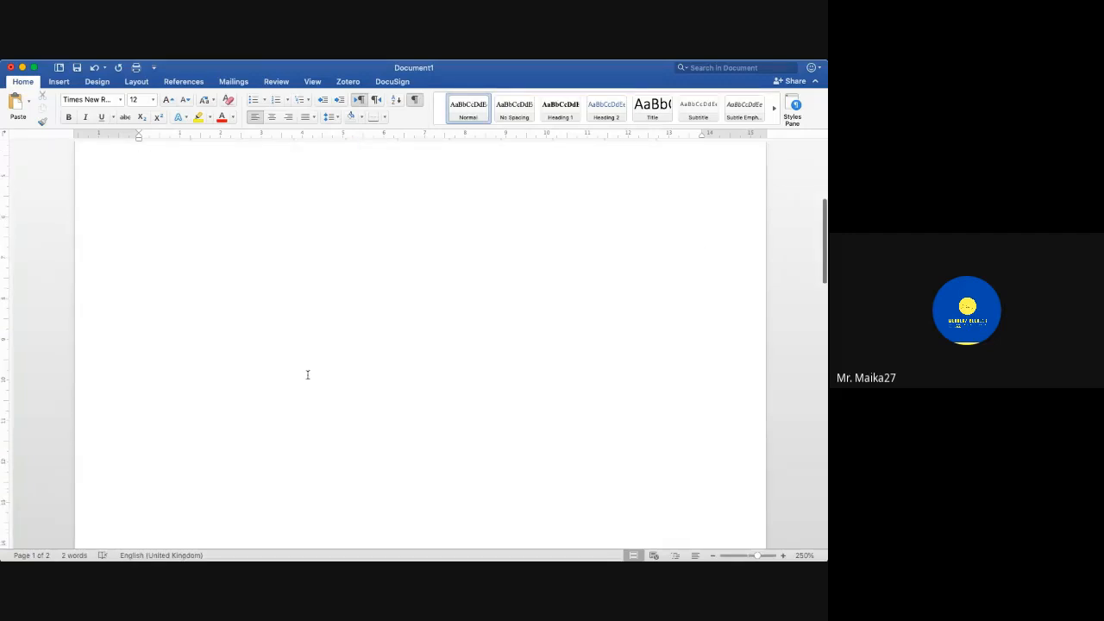
scroll(307, 374, "down", 3)
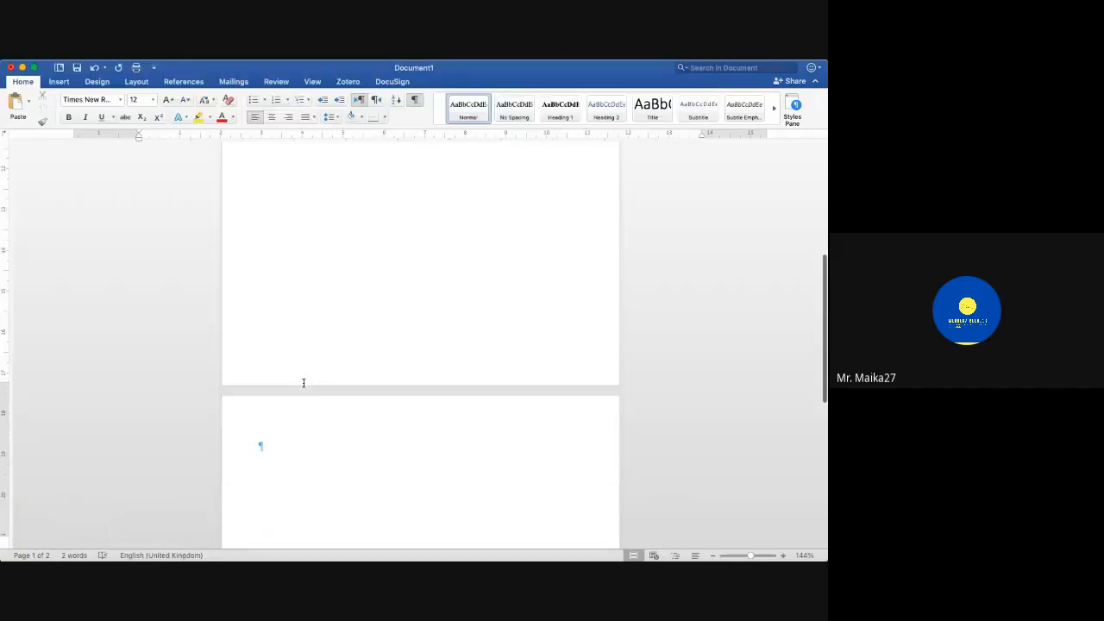
scroll(304, 383, "down", 2)
left_click(285, 360)
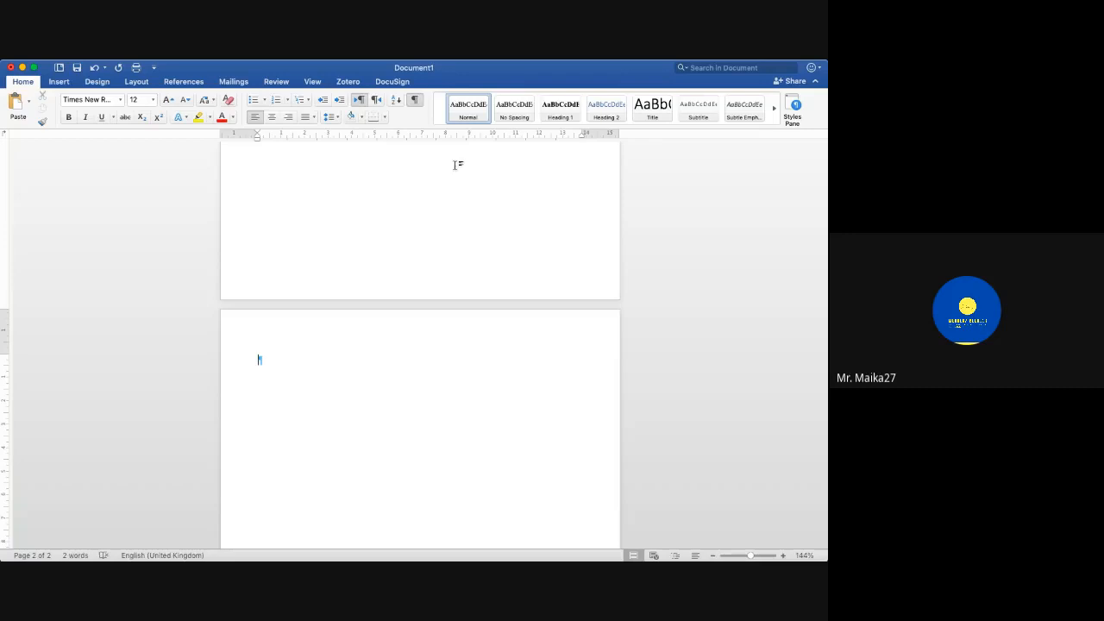
left_click(552, 105)
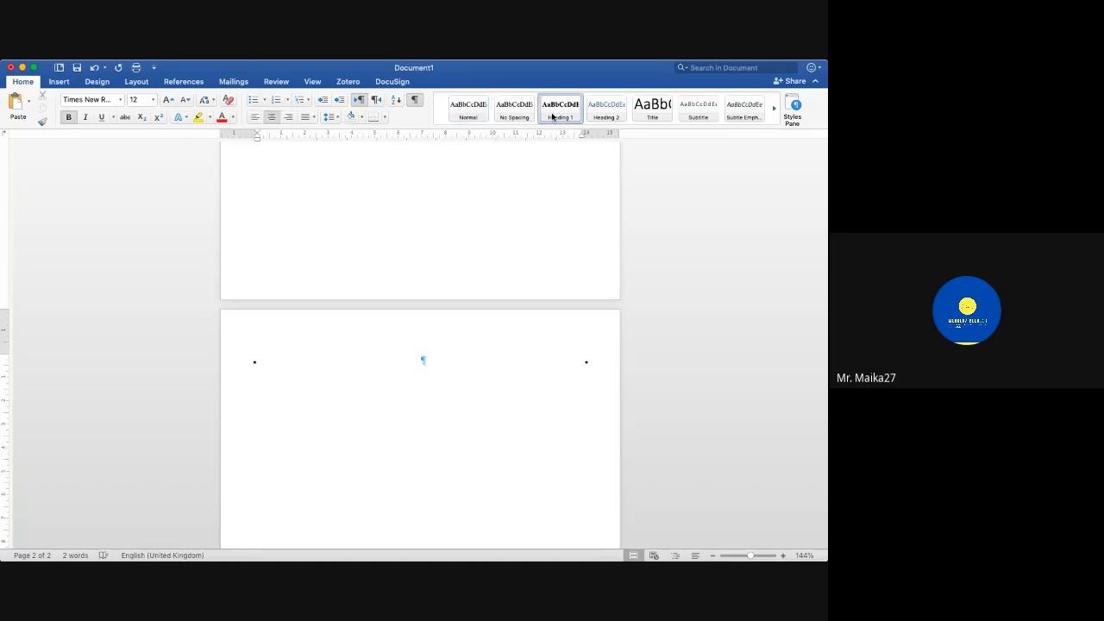
type("TINJAUAN PUSTAKA")
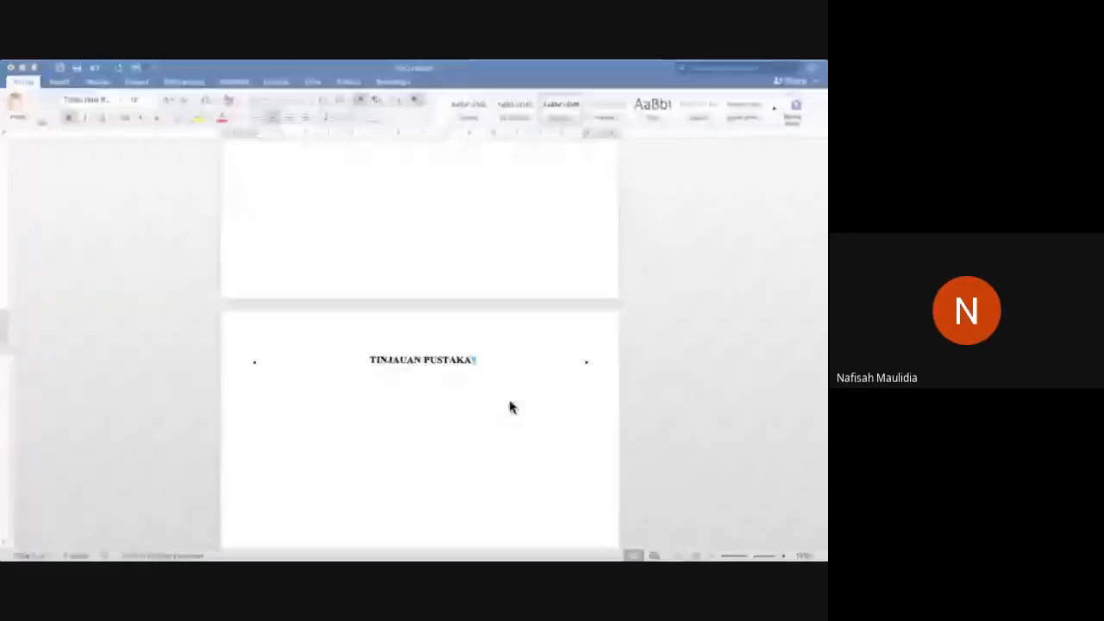
scroll(468, 399, "up", 10)
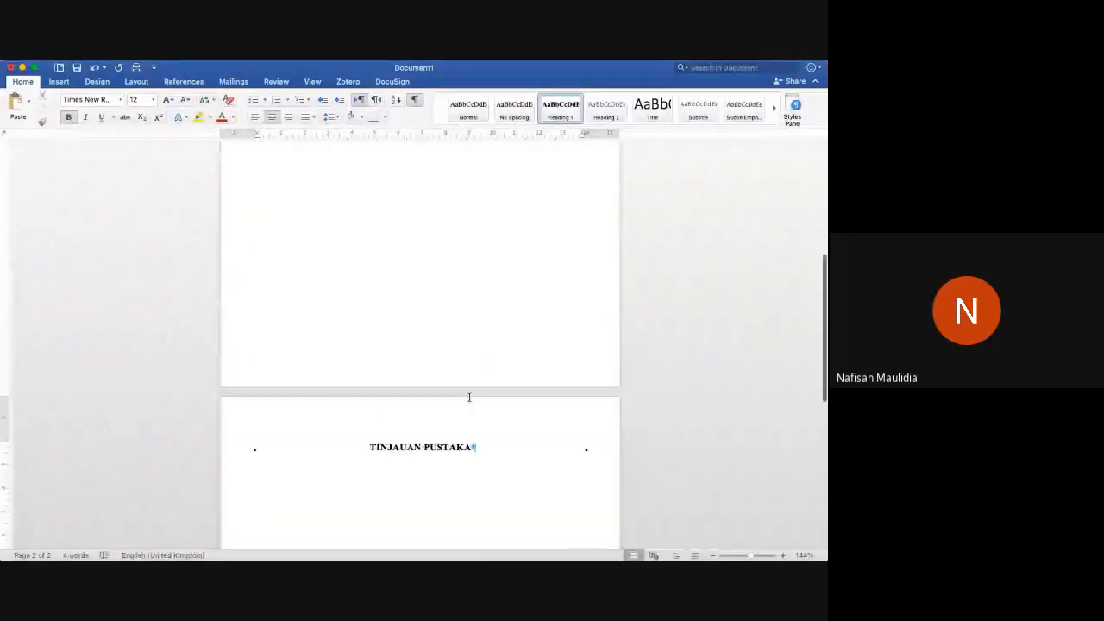
scroll(471, 396, "up", 1)
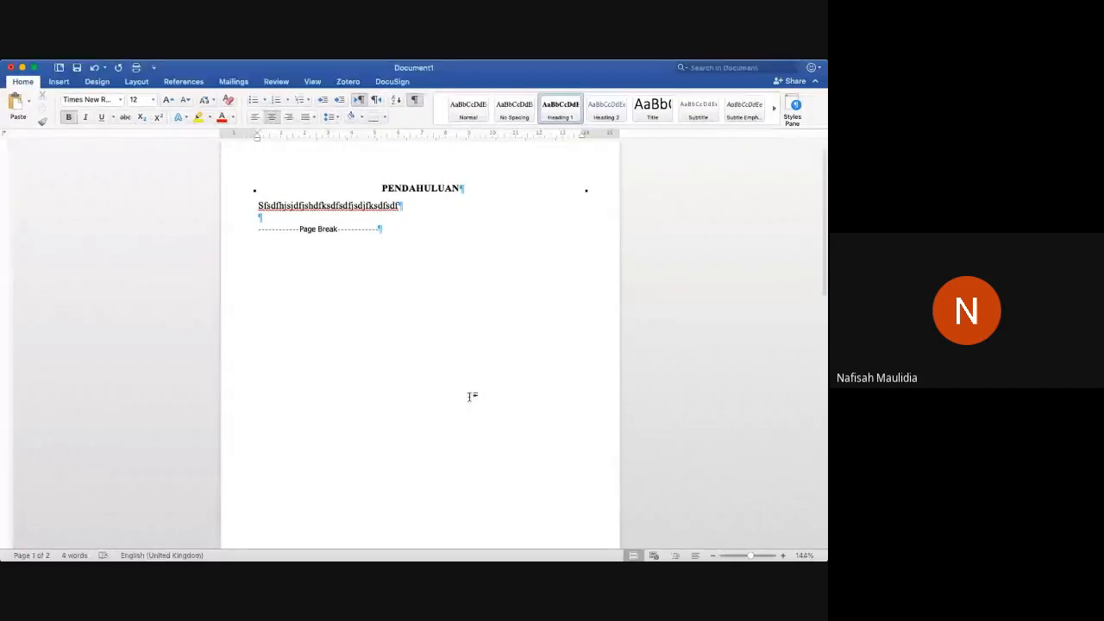
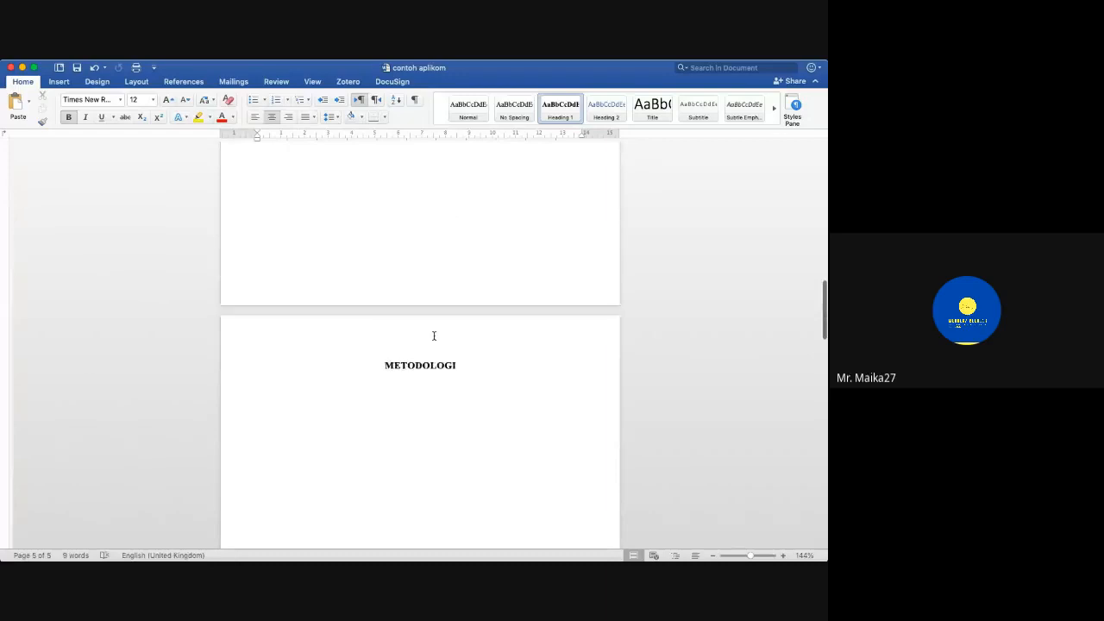
Step: Show the formatting marks and review the page breaks below the chapter headings throughout the document
scroll(438, 337, "up", 10)
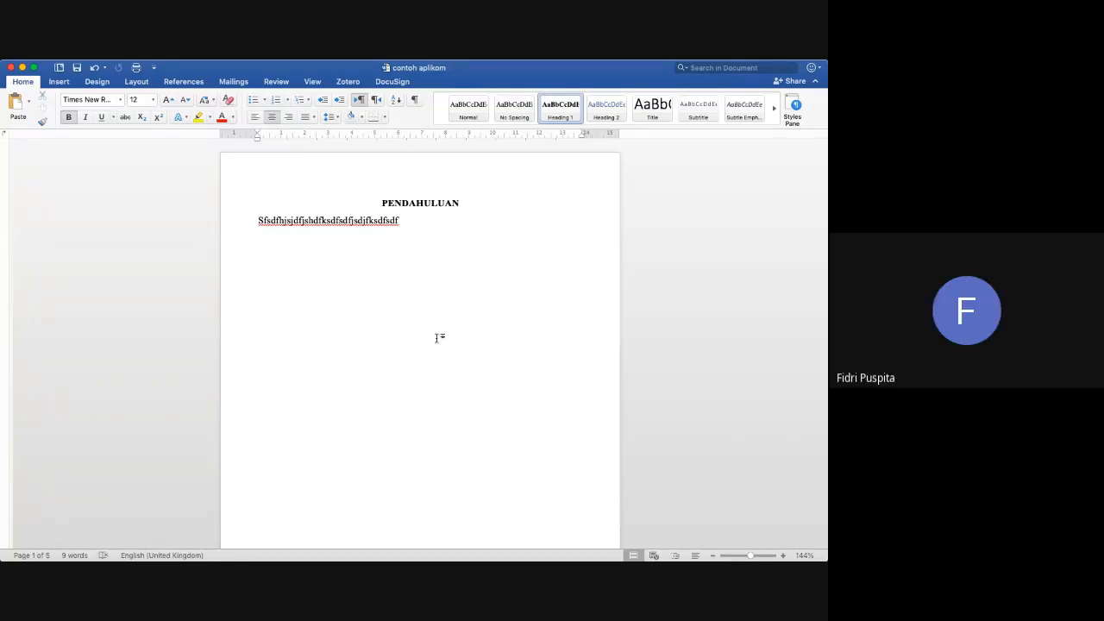
left_click(414, 101)
scroll(463, 366, "down", 8)
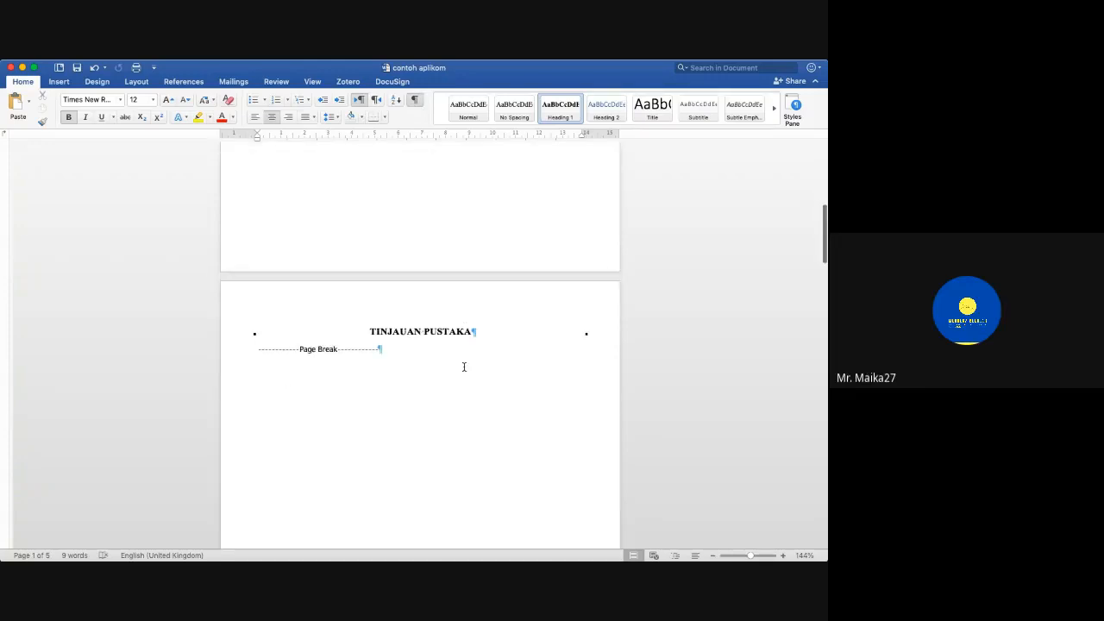
scroll(463, 366, "down", 10)
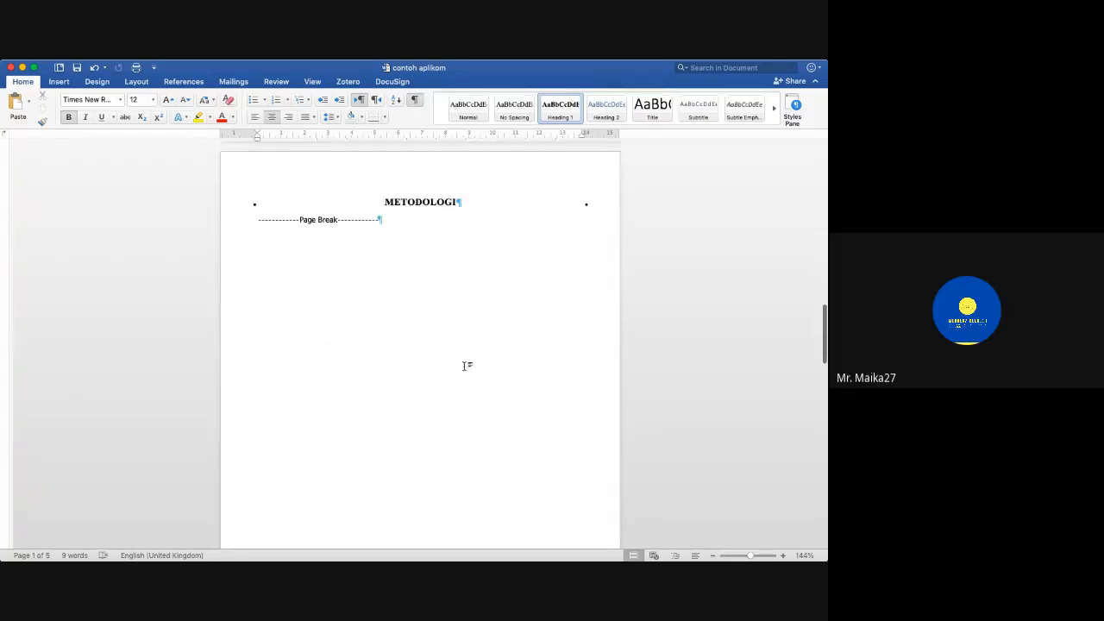
scroll(463, 366, "down", 10)
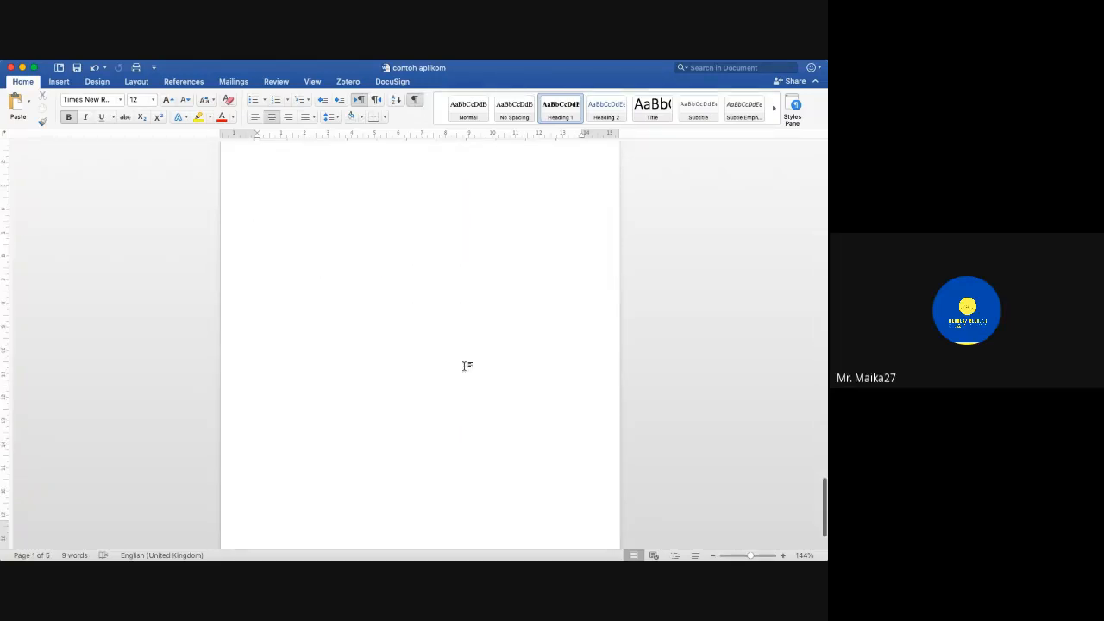
Step: Review the chapter headings, the body text under PENDAHULUAN and the page breaks between the chapters throughout the document
scroll(463, 366, "up", 5)
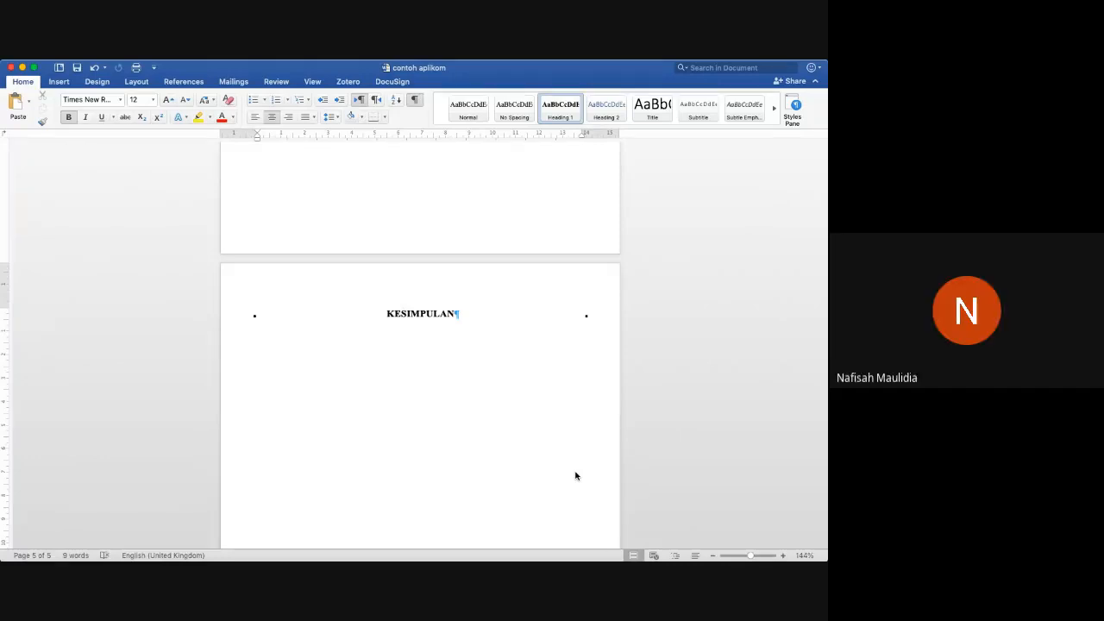
scroll(575, 476, "up", 15)
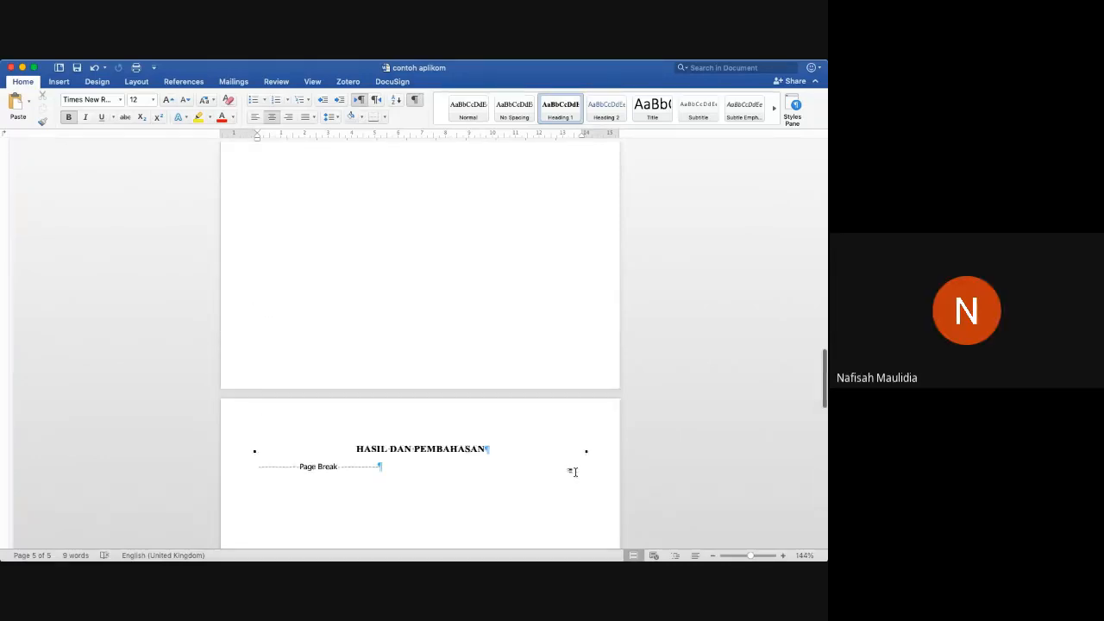
scroll(574, 472, "up", 20)
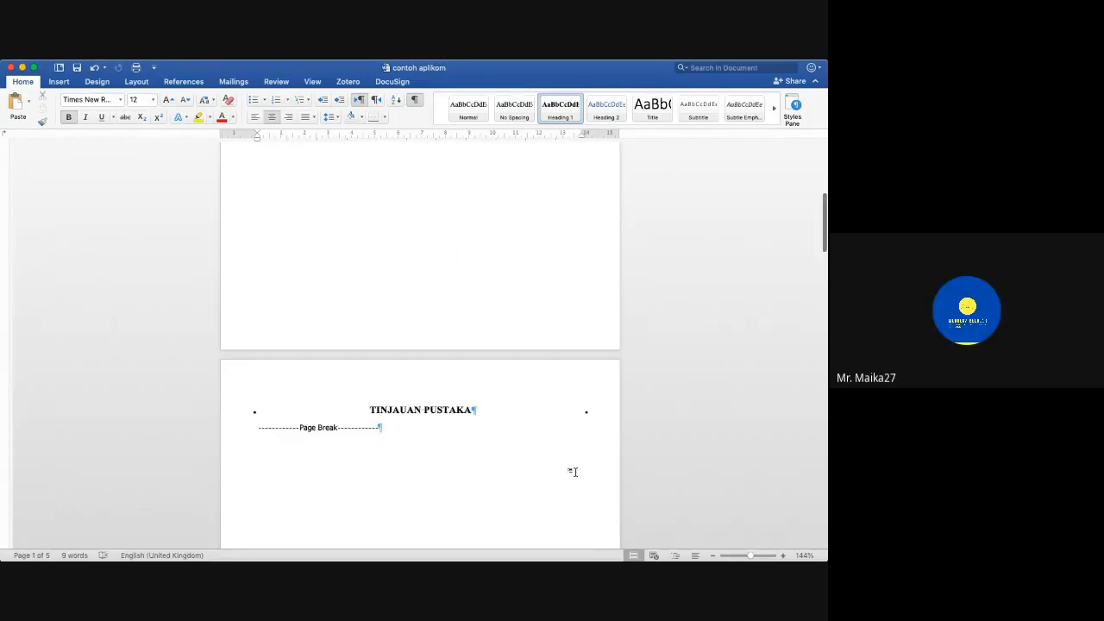
triple_click(391, 406)
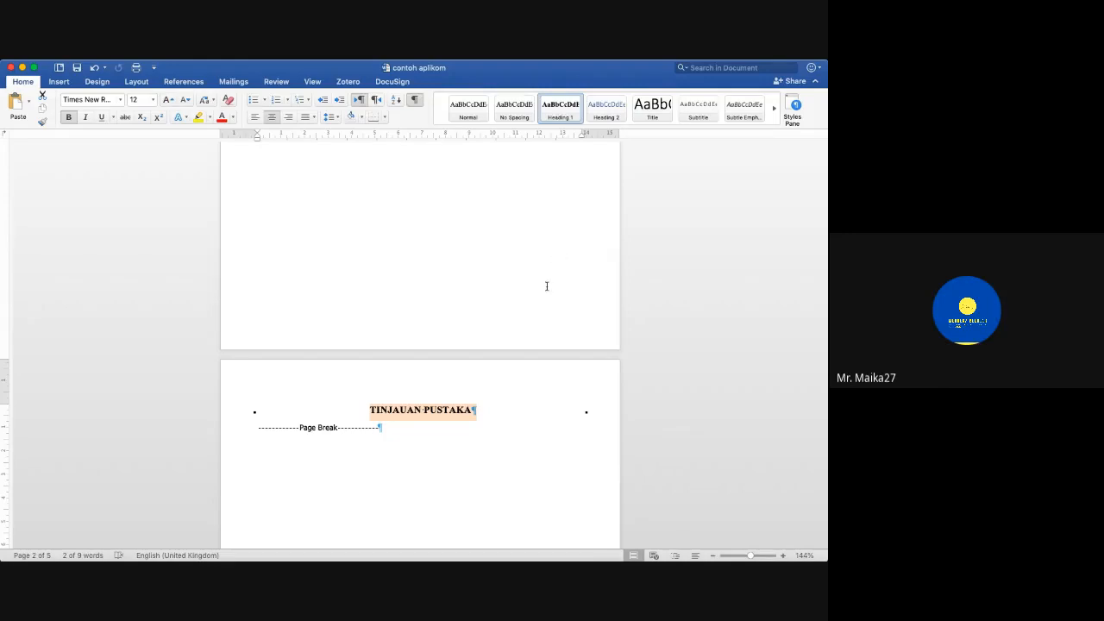
scroll(546, 286, "up", 10)
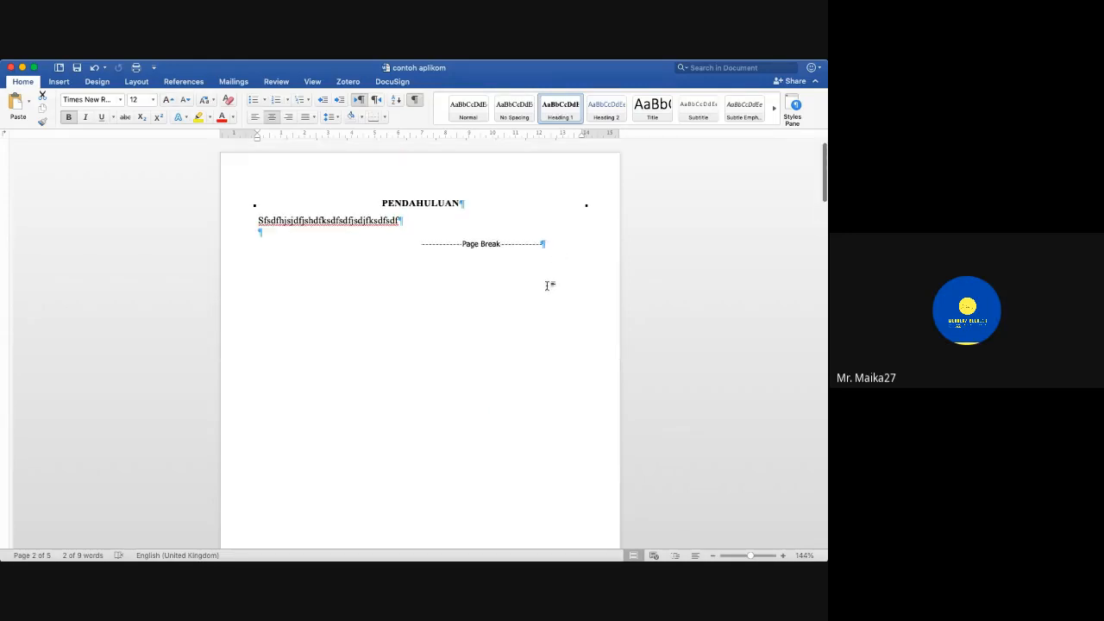
left_click(341, 221)
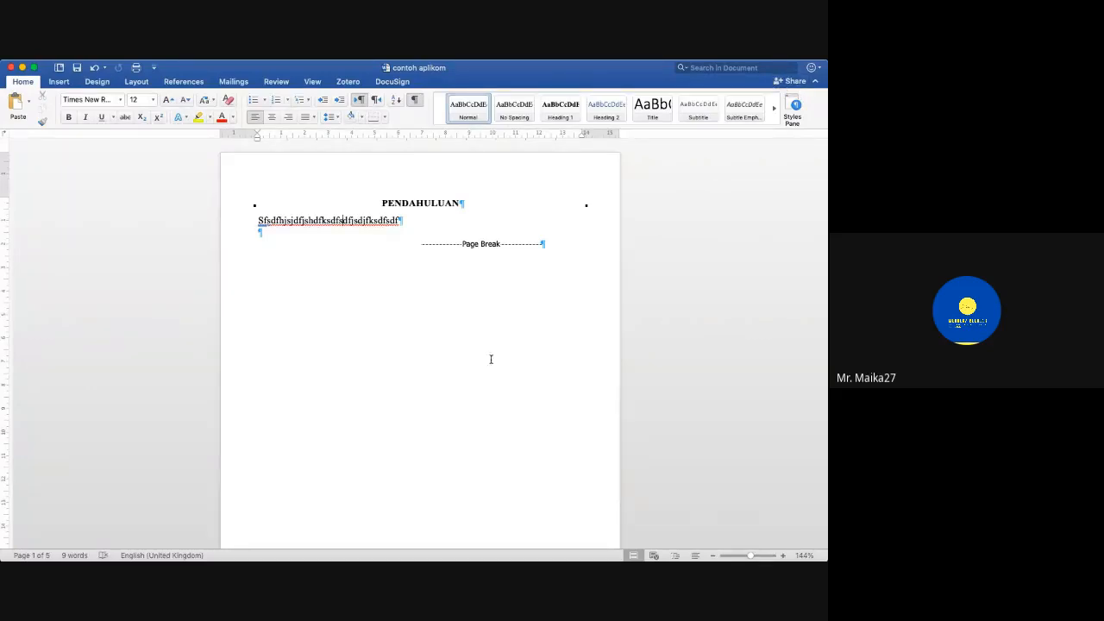
scroll(474, 368, "down", 10)
scroll(473, 367, "down", 10)
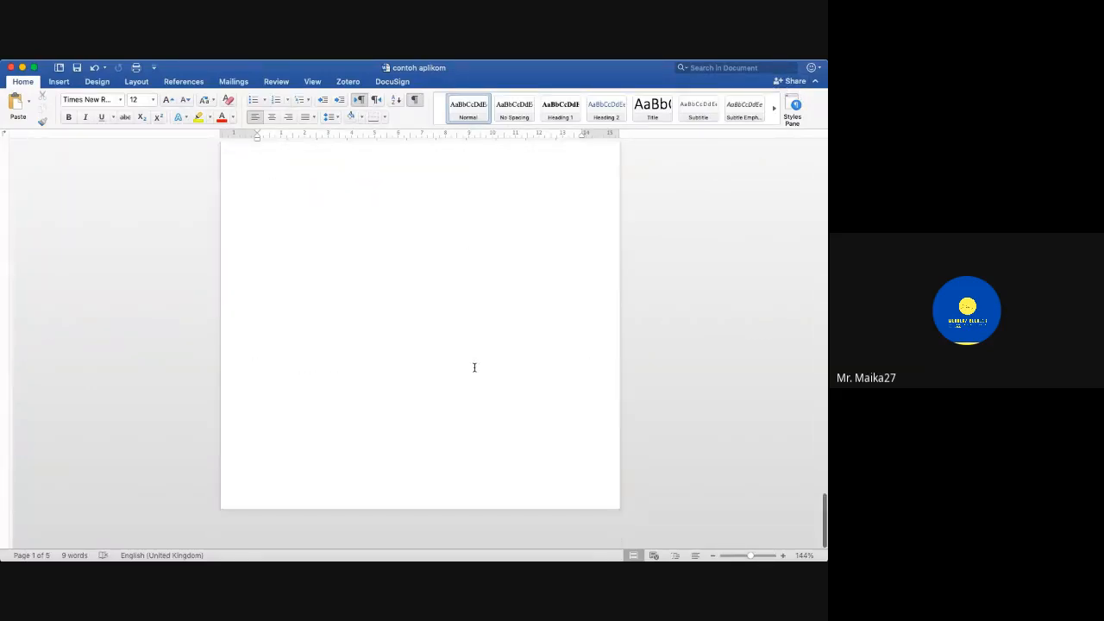
scroll(474, 367, "up", 15)
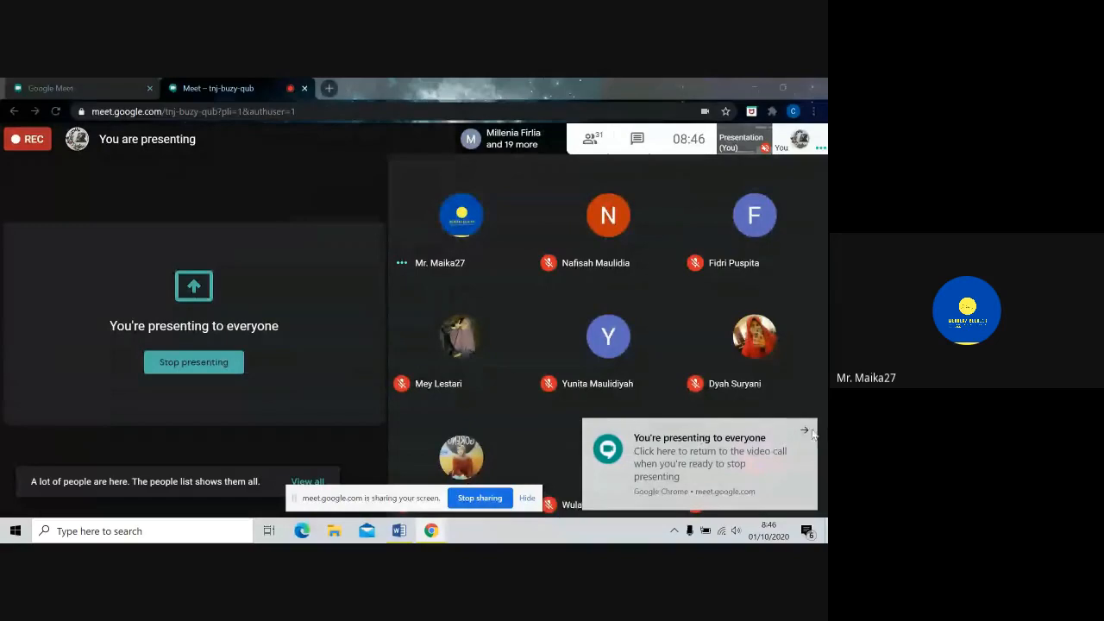
Step: Dismiss the presenting notification, switch to the Word document APLIKOM 1ST MEET and go to its PENDAHULUAN page
left_click(805, 430)
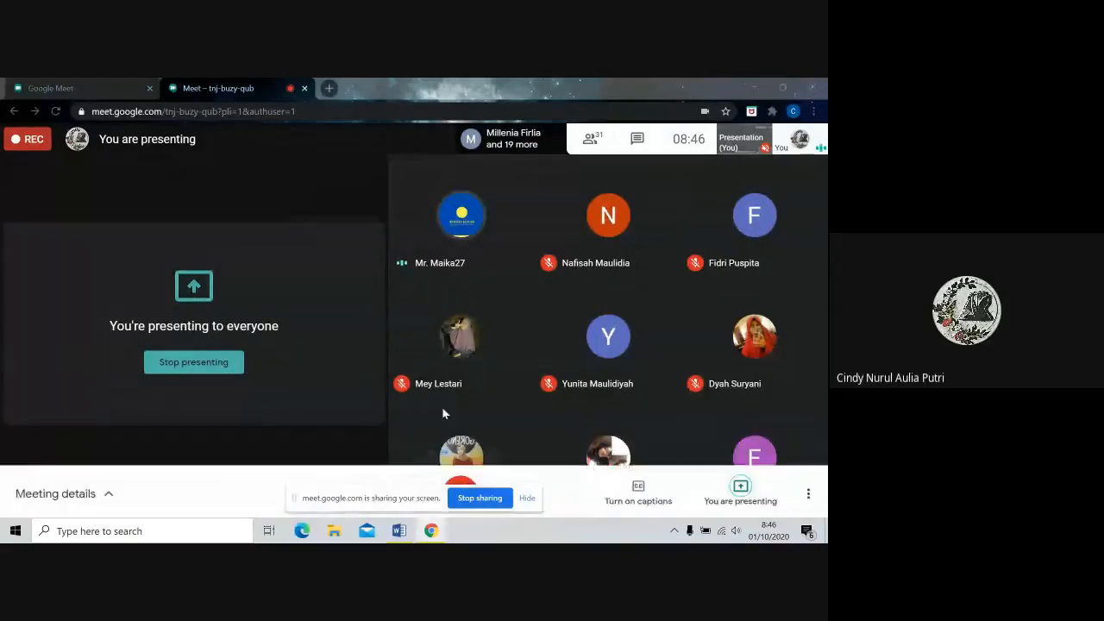
left_click(398, 532)
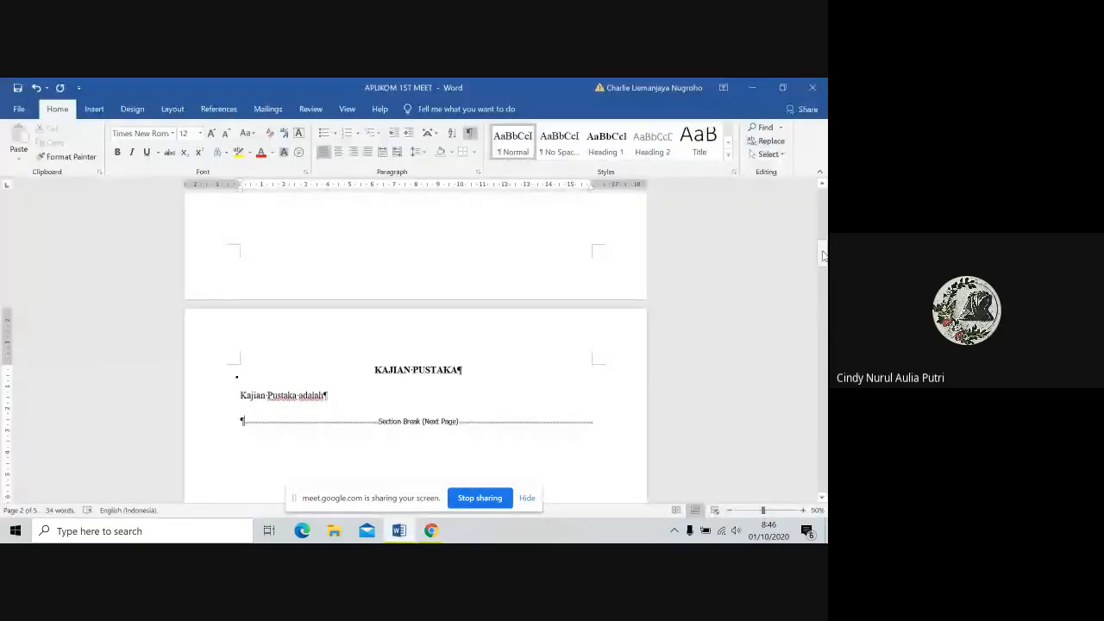
left_click_drag(822, 252, 822, 204)
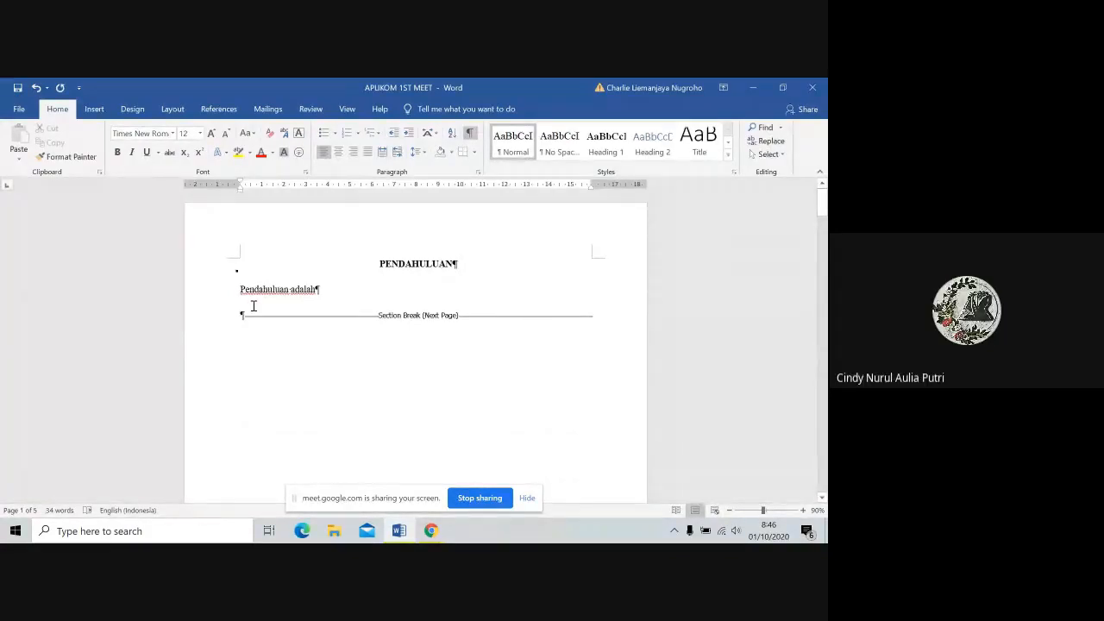
Step: Try inserting a page break before the section break in the KAJIAN PUSTAKA chapter
left_click(177, 108)
left_click(208, 127)
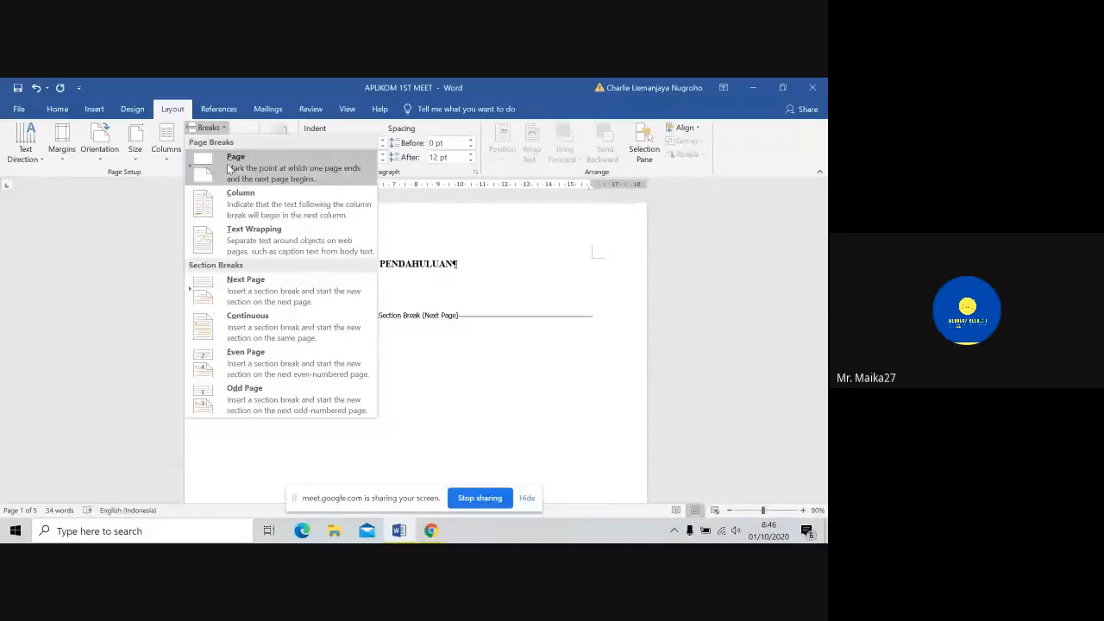
left_click(230, 168)
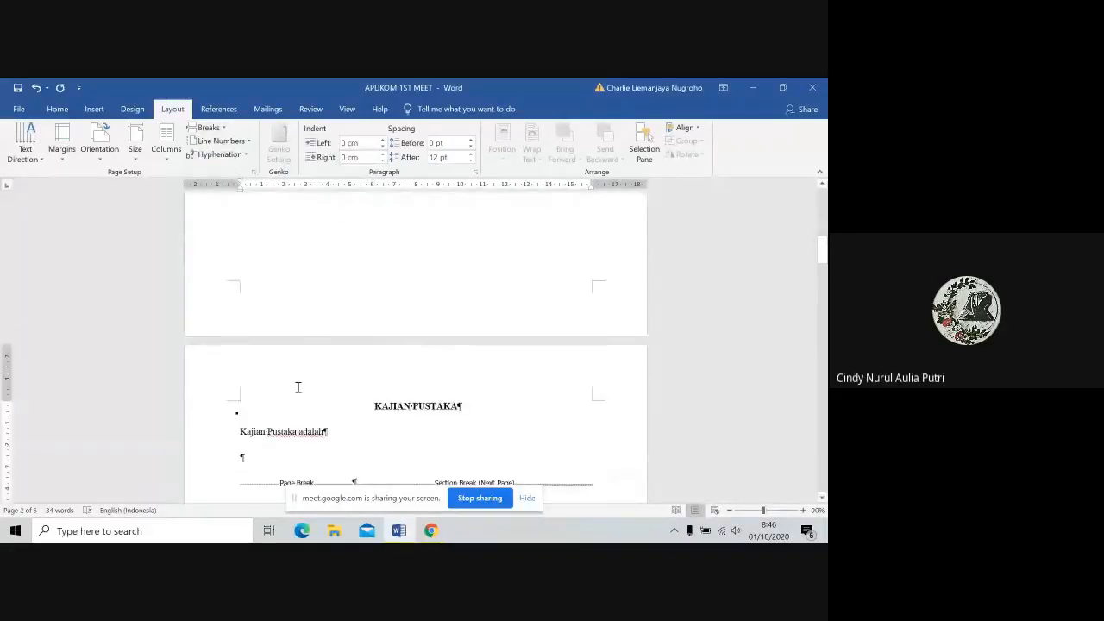
key("BackSpace")
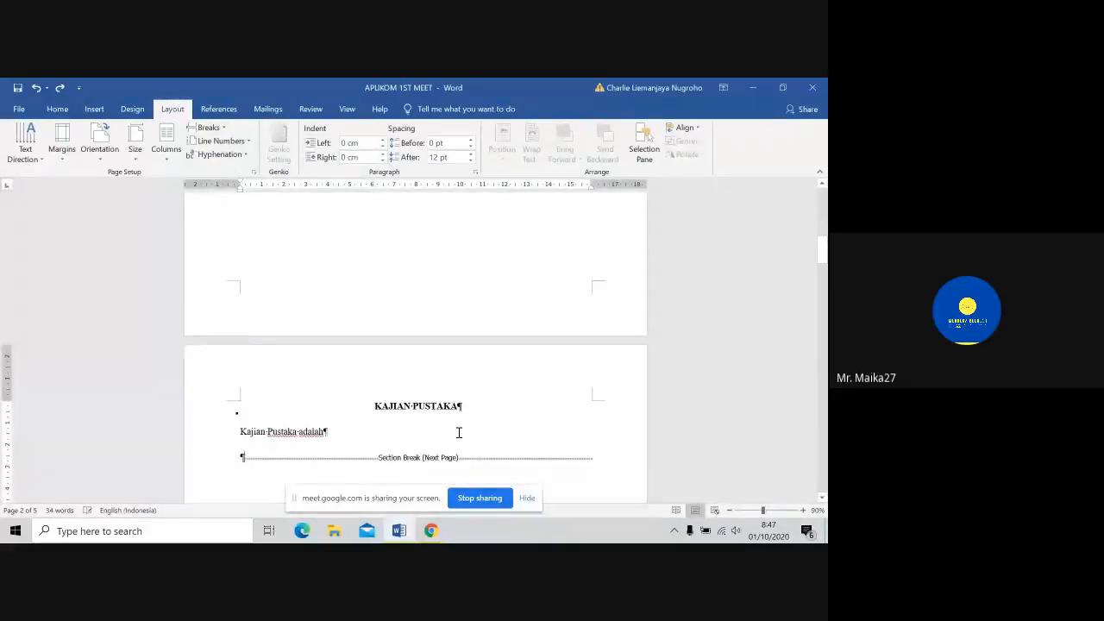
Step: Try a page break before the section break under "Pendahuluan adalah", then delete it together with the empty paragraph
left_click_drag(822, 250, 822, 203)
left_click(542, 315)
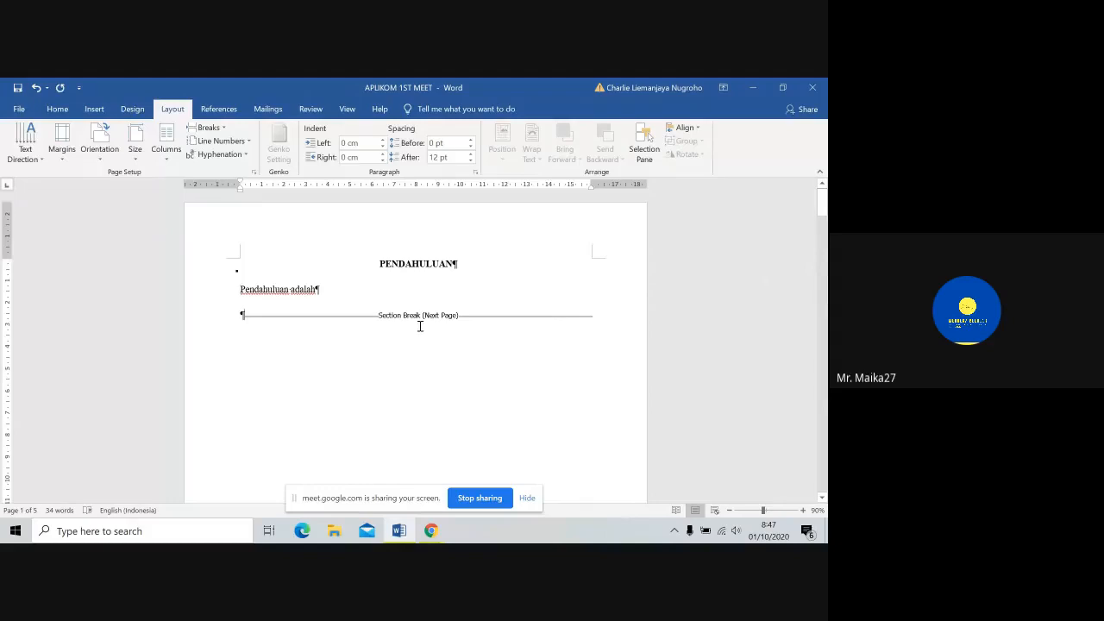
left_click(209, 128)
left_click(231, 154)
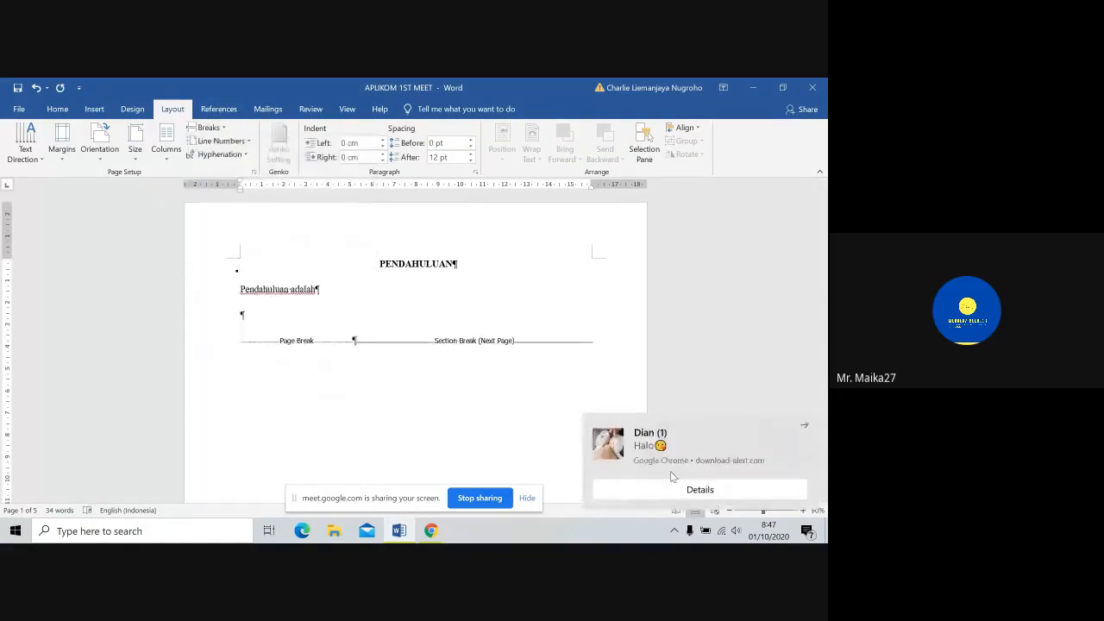
left_click(804, 425)
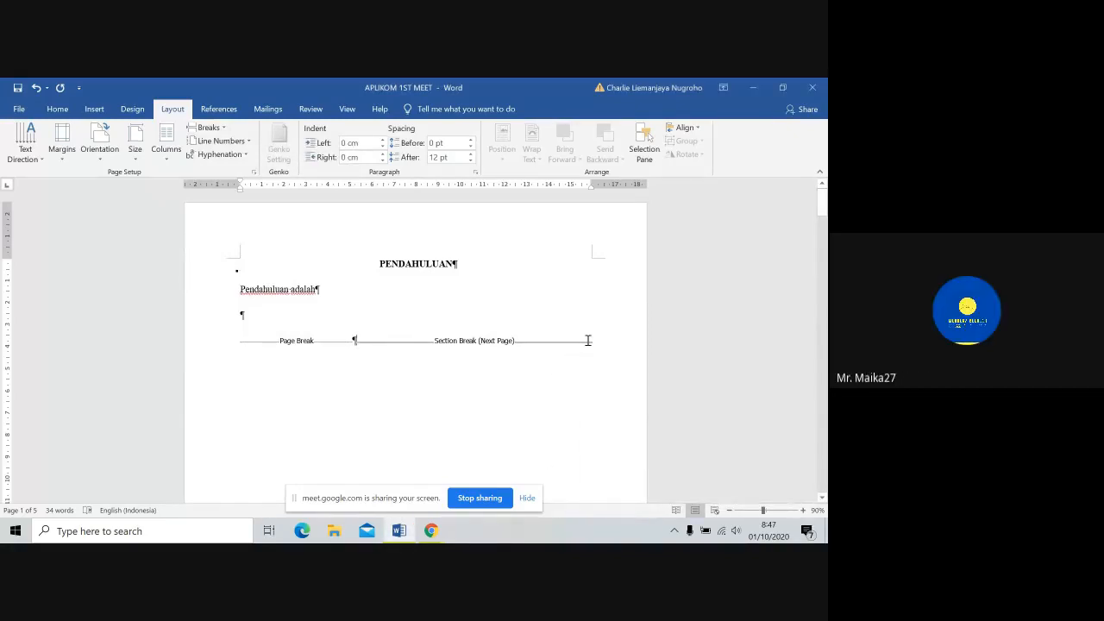
left_click(532, 344)
key("BackSpace")
key("BackSpace")
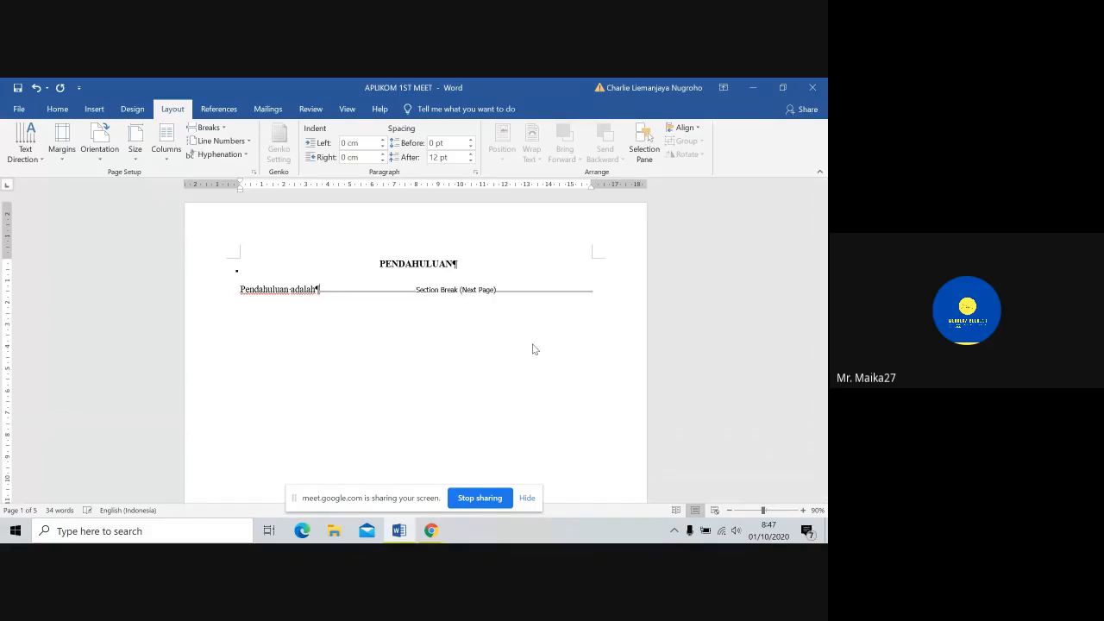
Step: Try adding another Next Page section break directly after the text "Pendahuluan adalah"
left_click(205, 127)
left_click(256, 293)
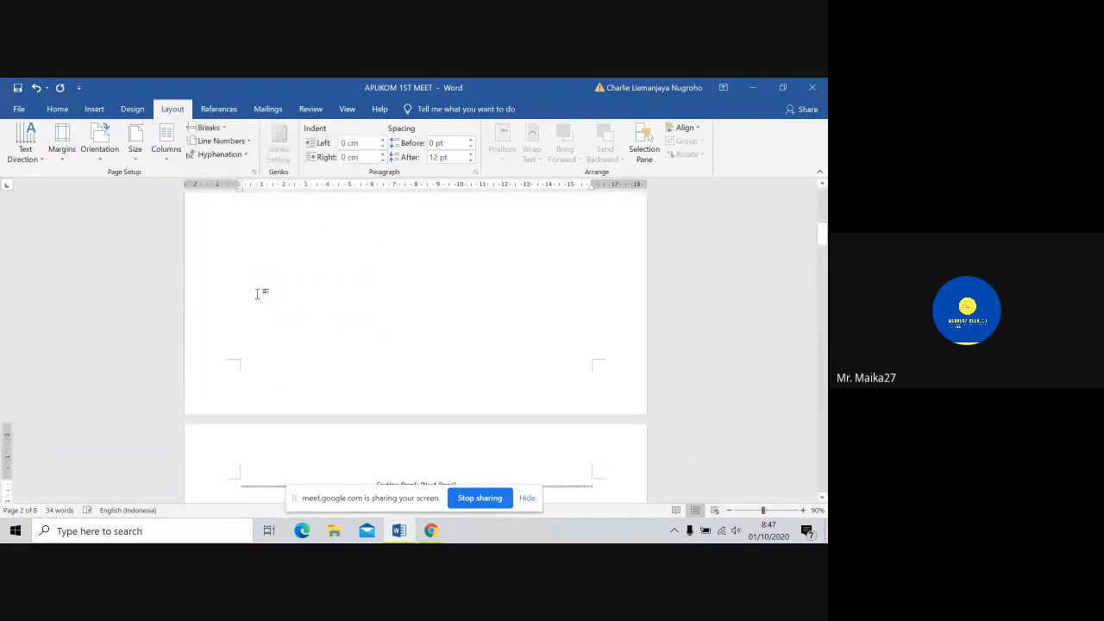
left_click_drag(823, 233, 823, 200)
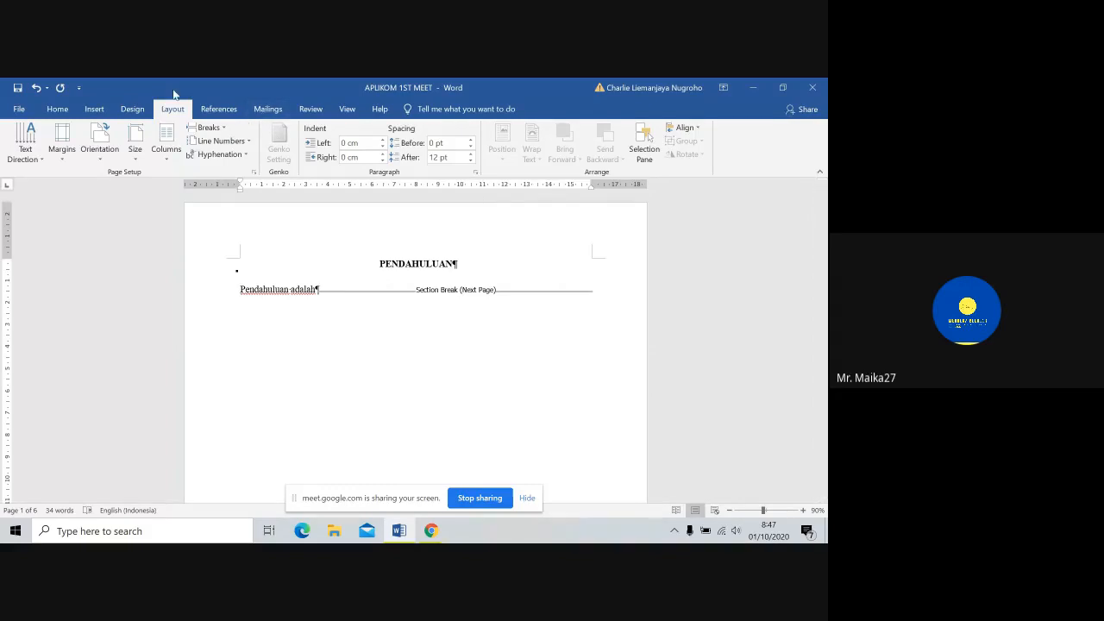
left_click(208, 128)
left_click(452, 316)
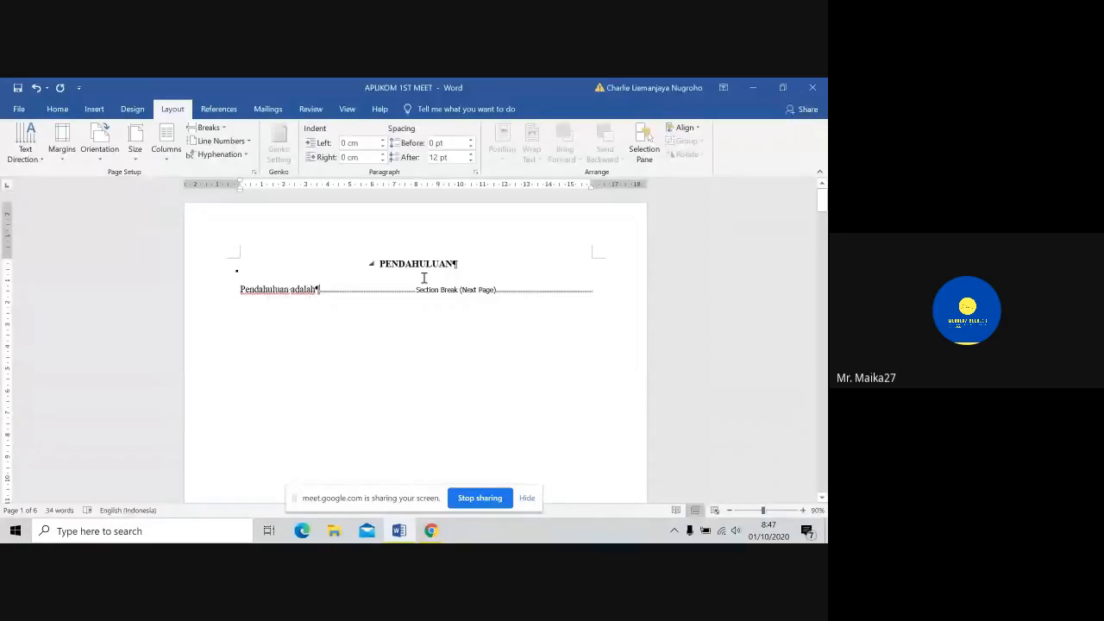
Step: Delete the Next Page section breaks following "Pendahuluan adalah" on the first page
double_click(322, 290)
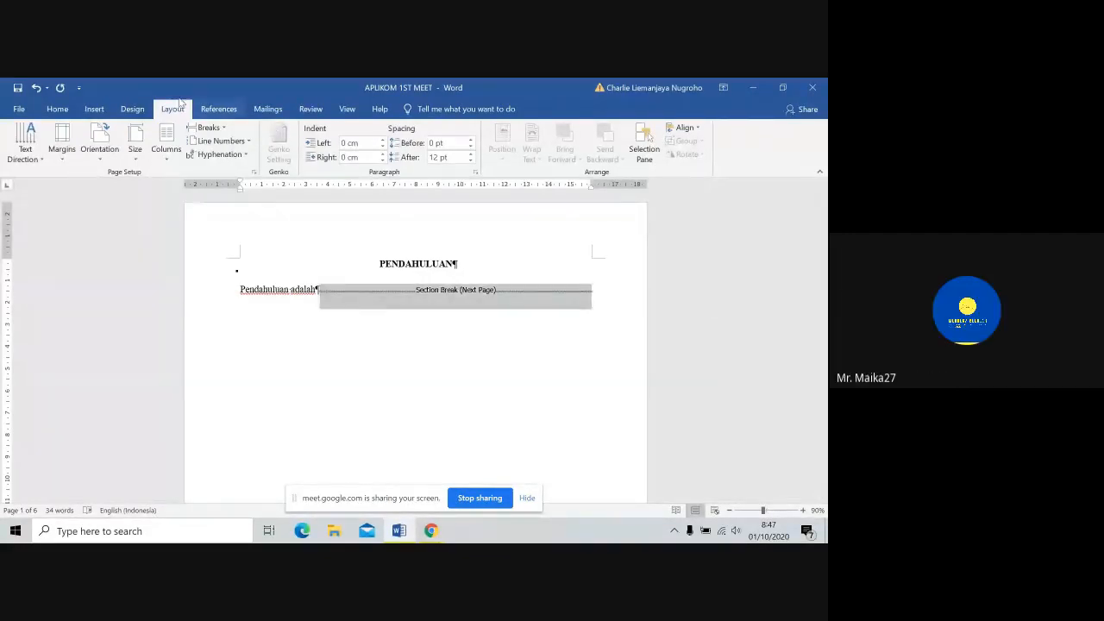
left_click(207, 127)
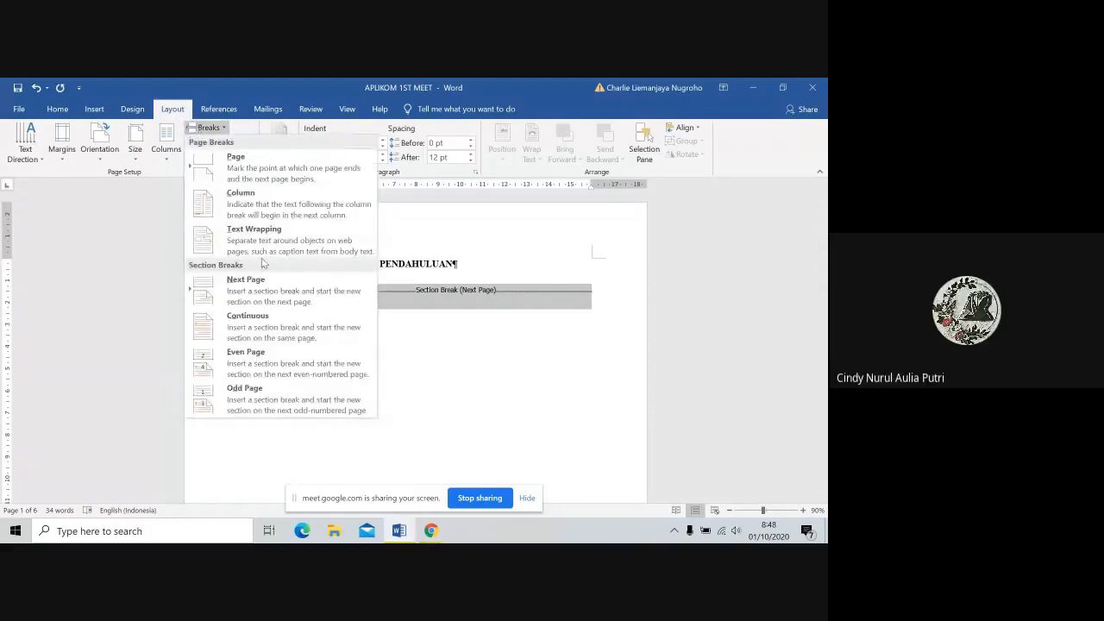
left_click(197, 129)
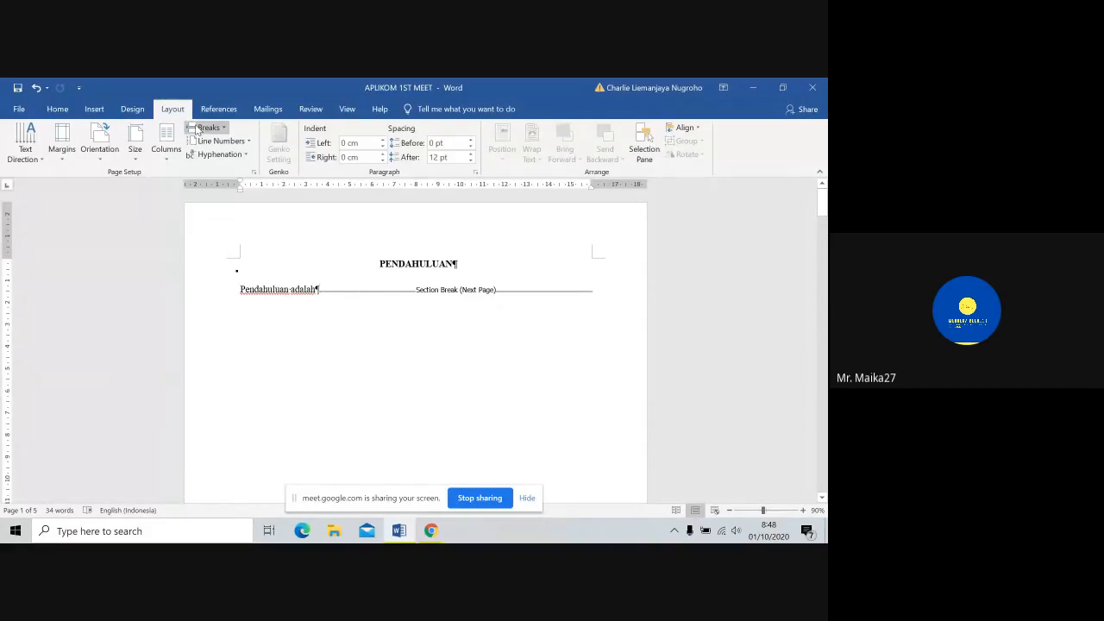
key("shift+Right")
key("Delete")
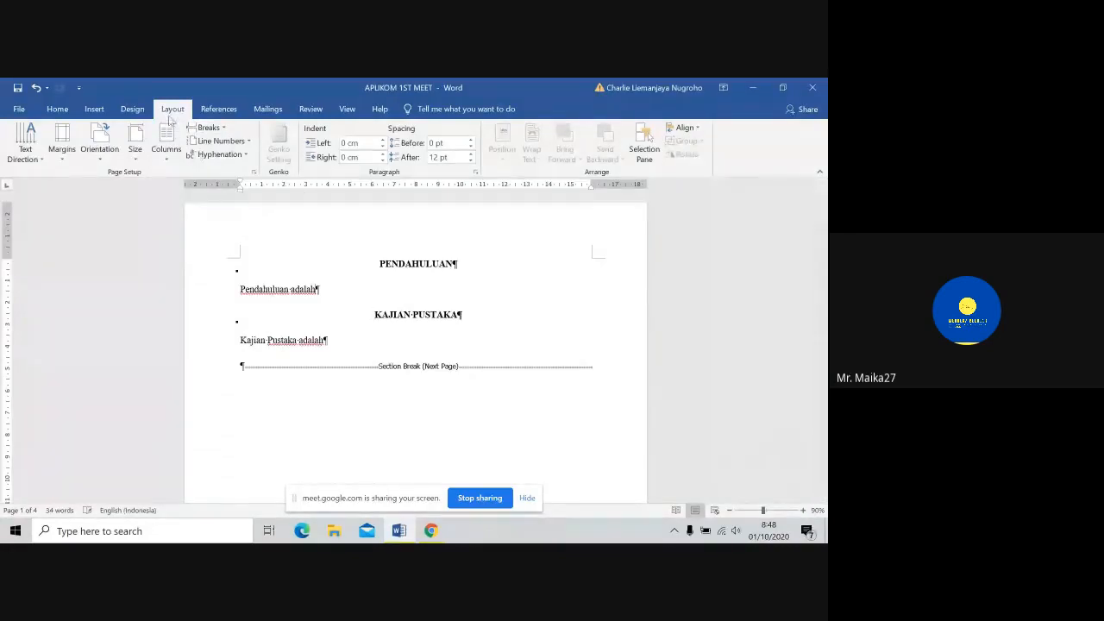
Step: Insert a page break after "Pendahuluan adalah" and move it onto its own line below one empty paragraph
left_click(207, 127)
left_click(223, 161)
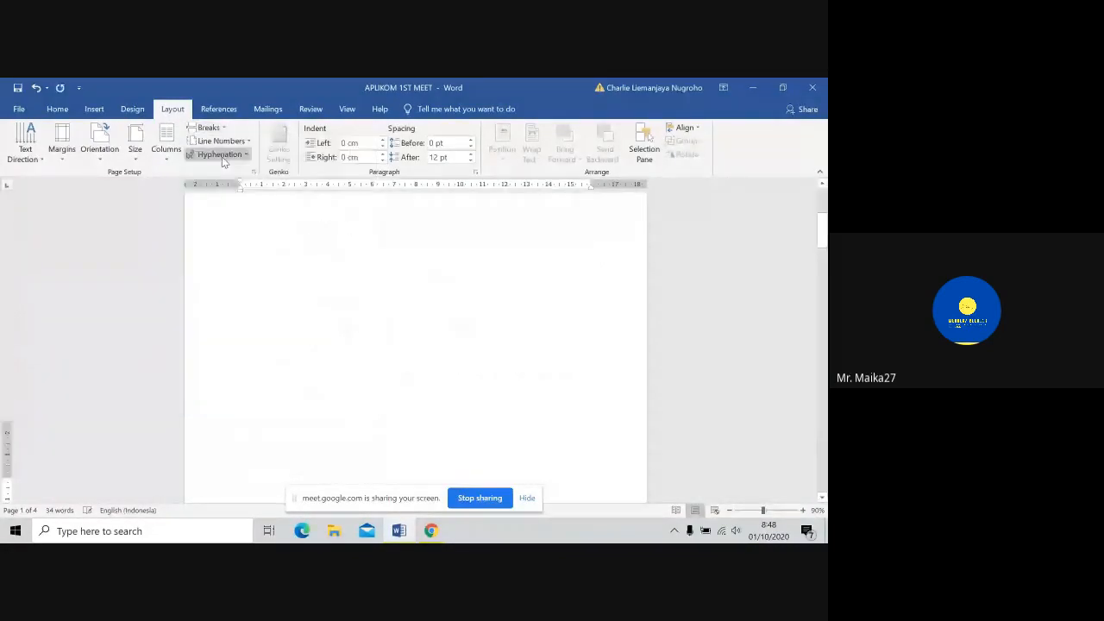
scroll(239, 480, "up", 10)
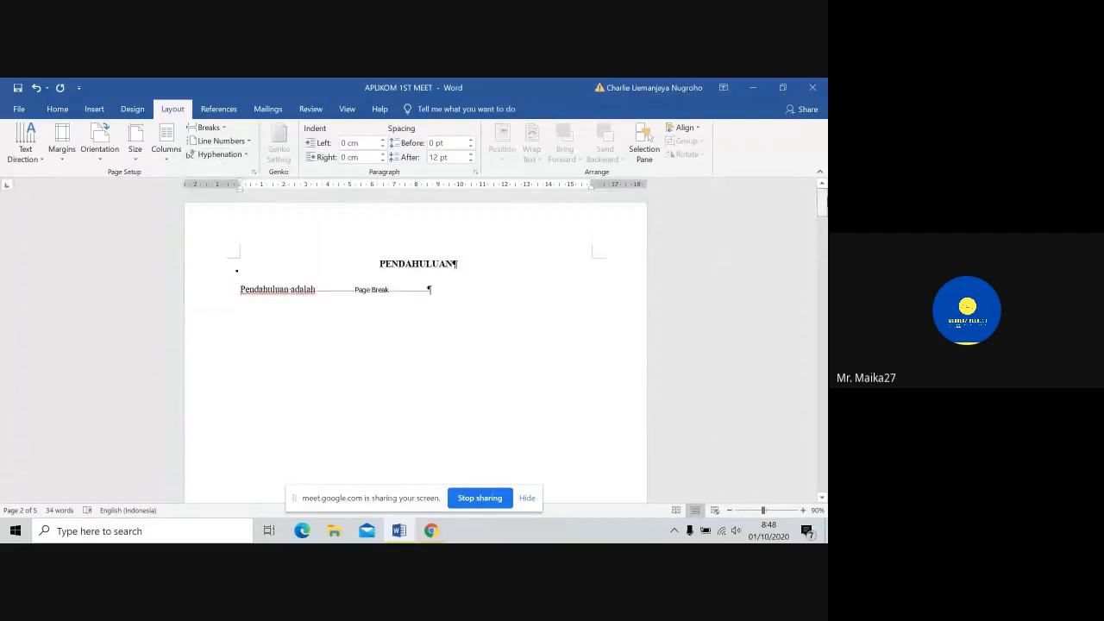
left_click(317, 291)
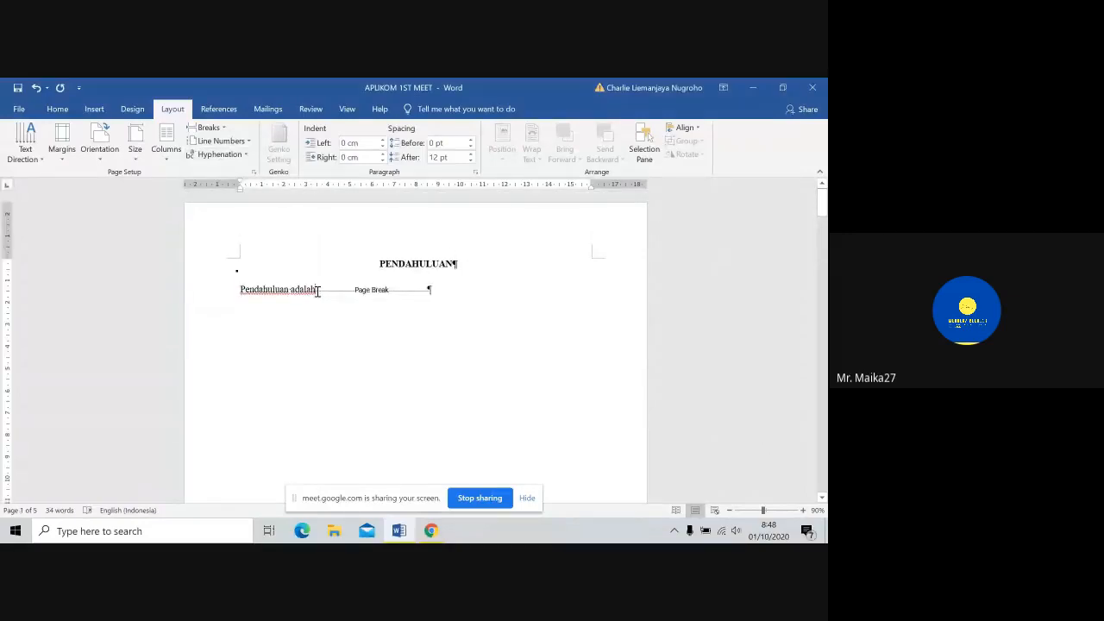
key("Return")
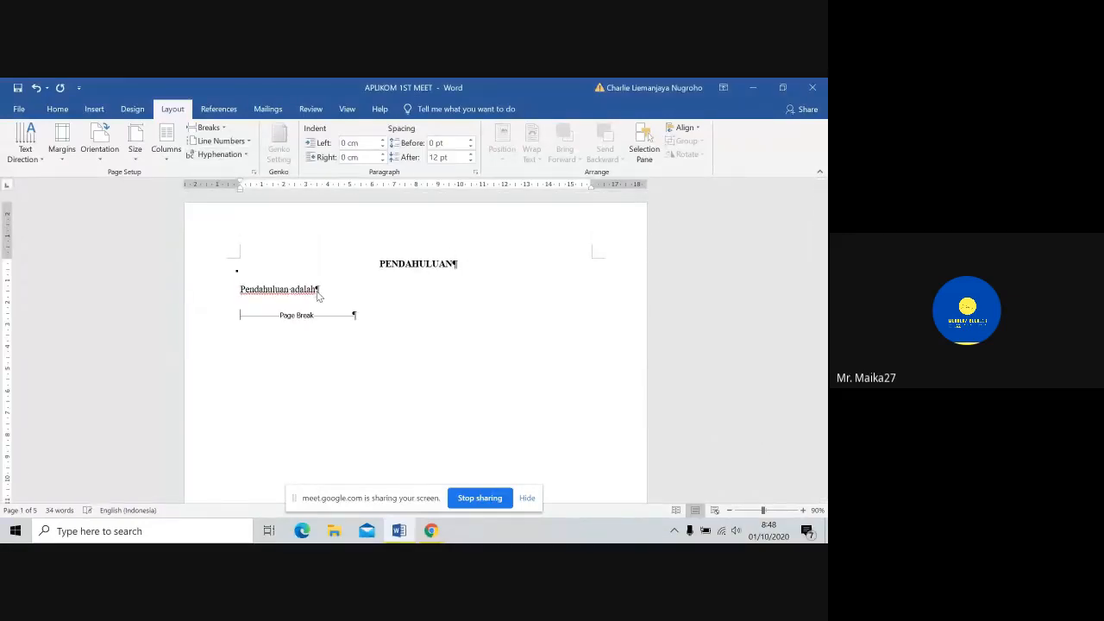
key("Return")
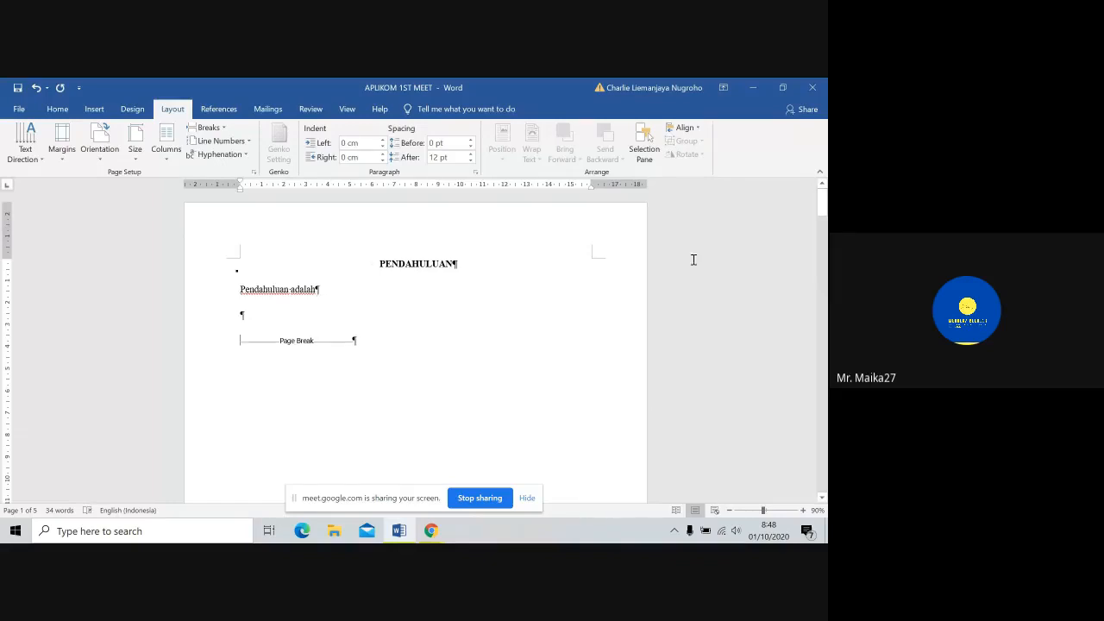
Step: Replace the section break and empty paragraph below "Kajian Pustaka adalah" with a page break
left_click_drag(822, 205, 822, 270)
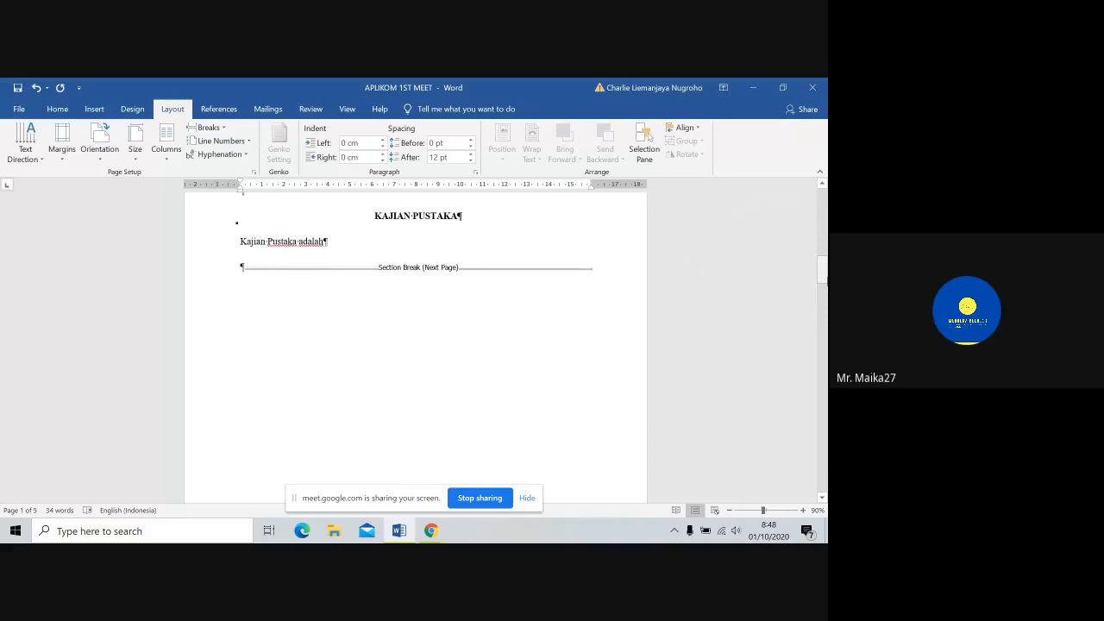
left_click(247, 267)
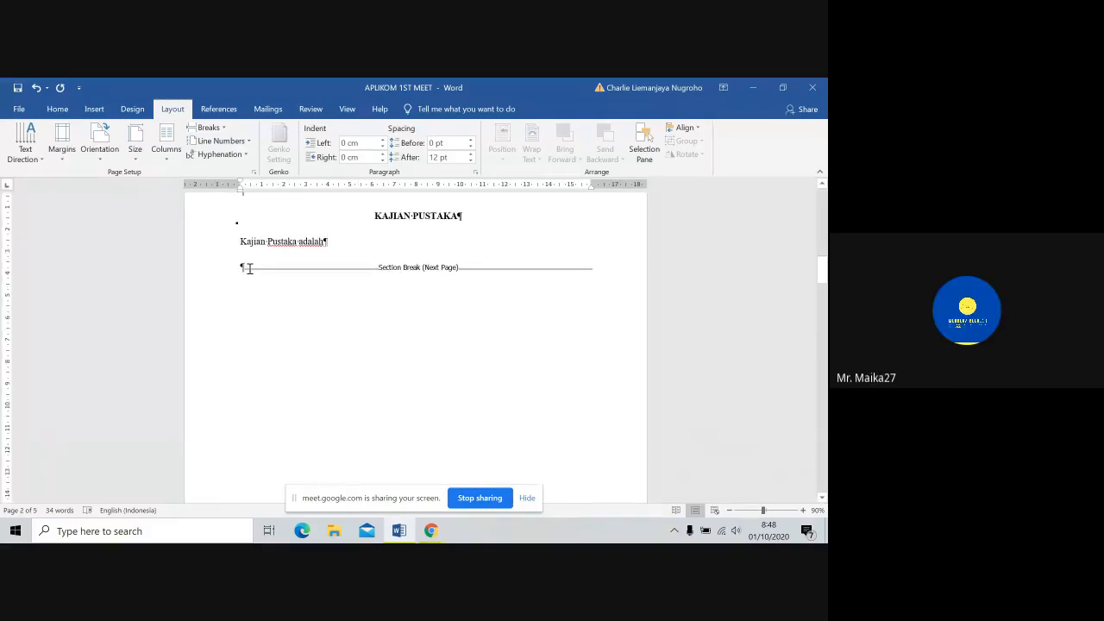
key("Delete")
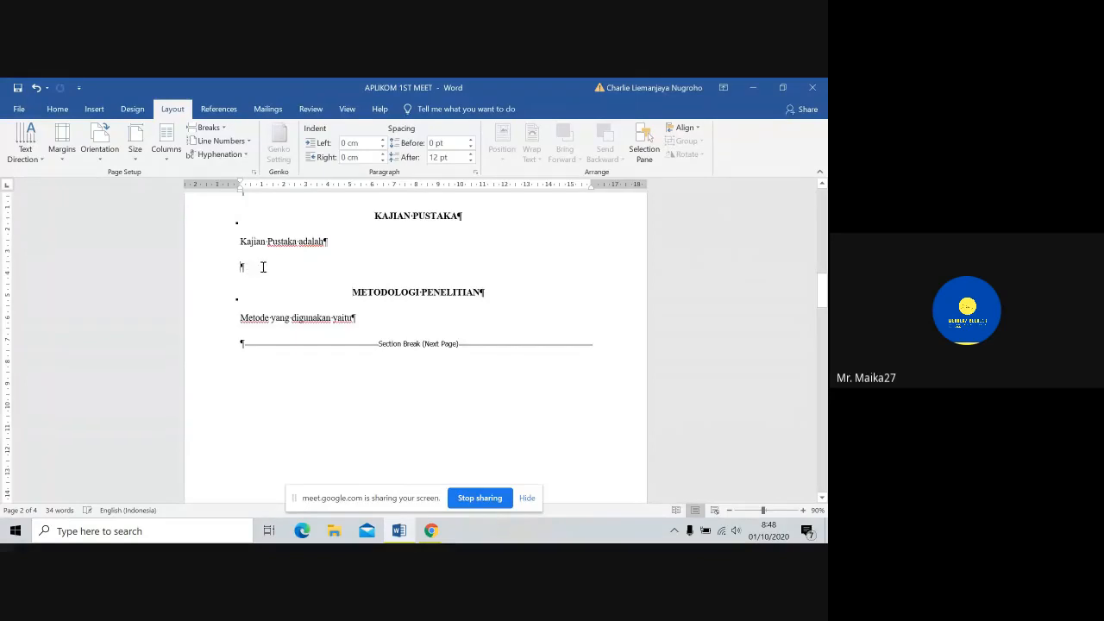
key("BackSpace")
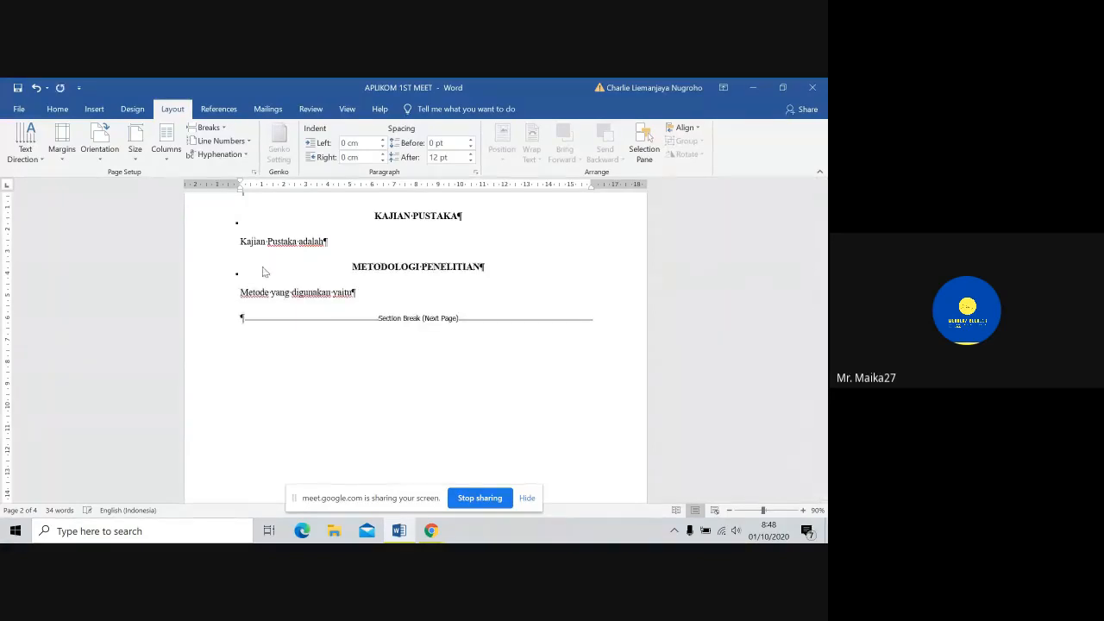
left_click(209, 128)
left_click(242, 160)
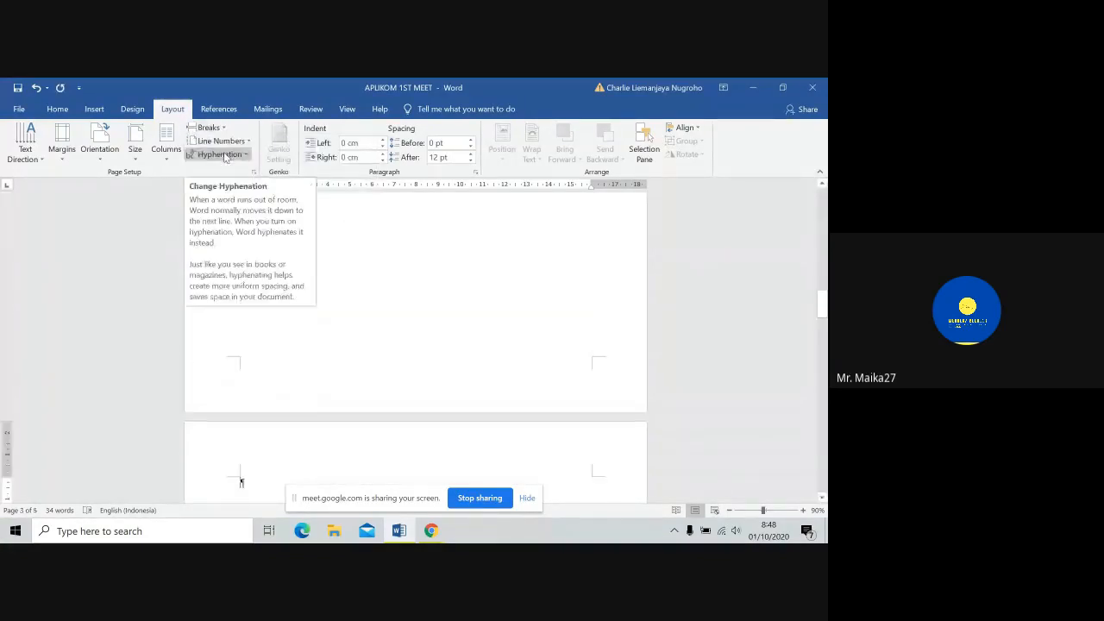
Step: Move the page break after "Kajian Pustaka adalah" onto its own line below one empty paragraph
scroll(241, 481, "up", 5)
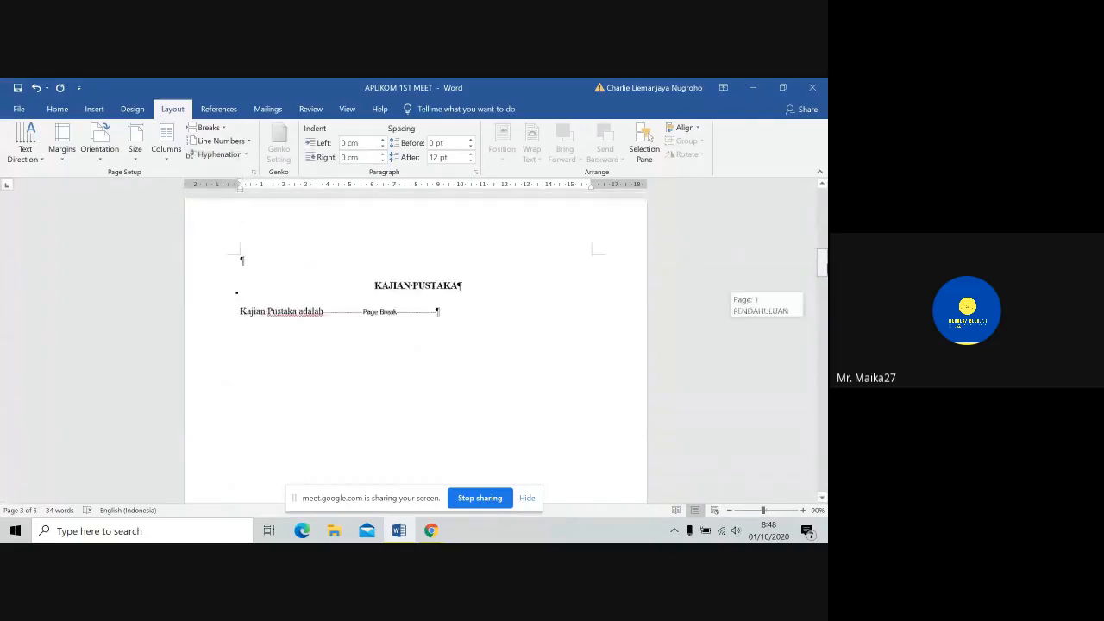
left_click(327, 316)
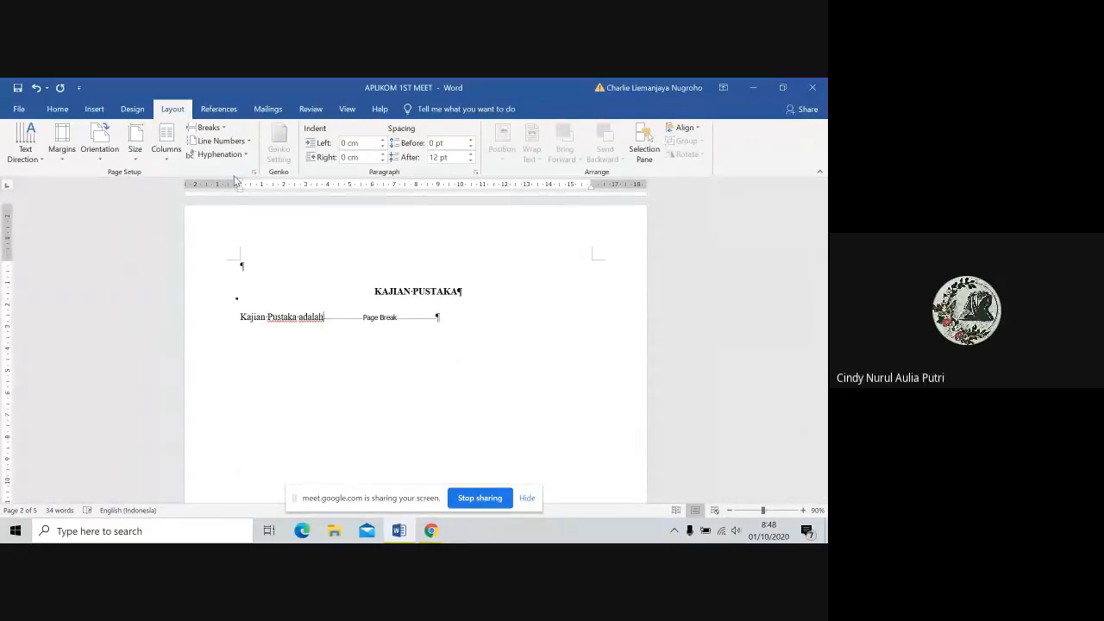
key("Return")
key("Return")
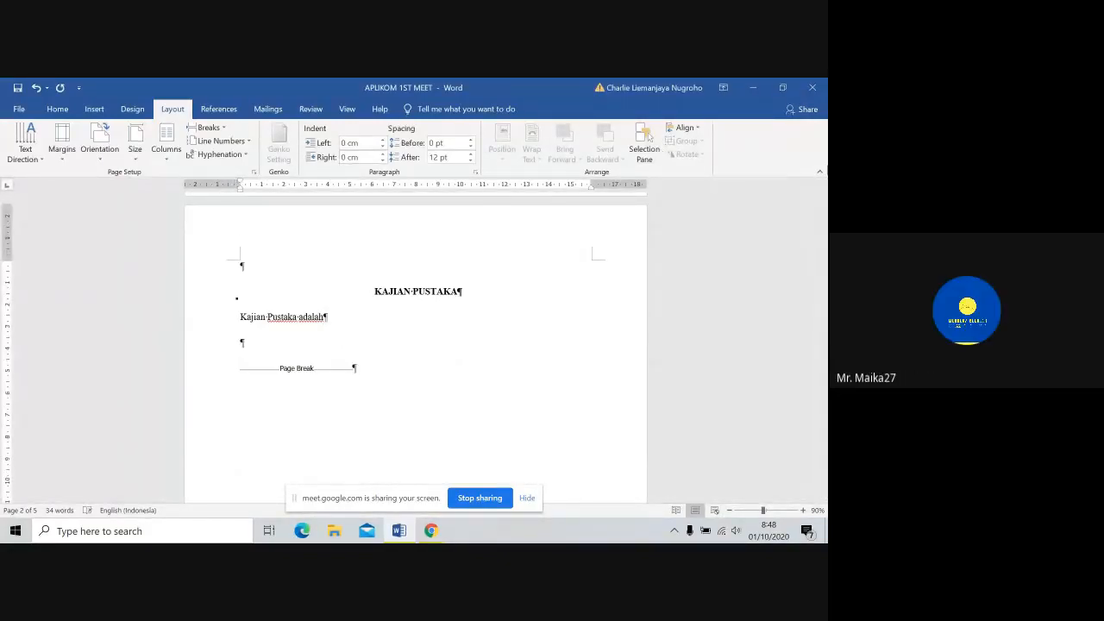
Step: Delete the empty paragraph and the Next Page section break following "Metode yang digunakan yaitu"
left_click_drag(824, 259, 824, 314)
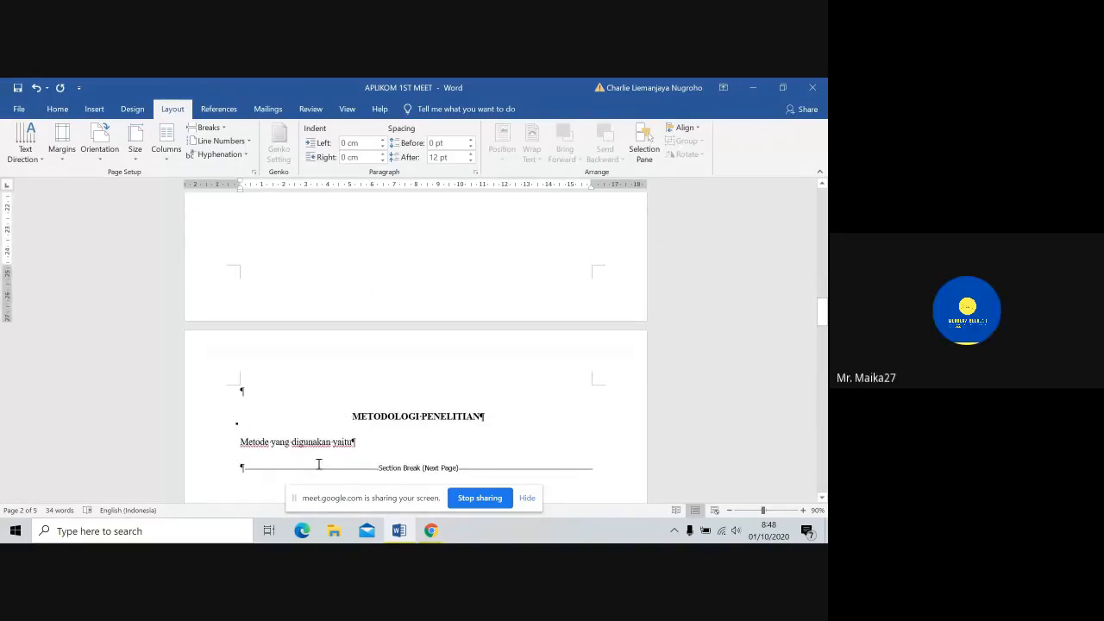
left_click(245, 467)
key("BackSpace")
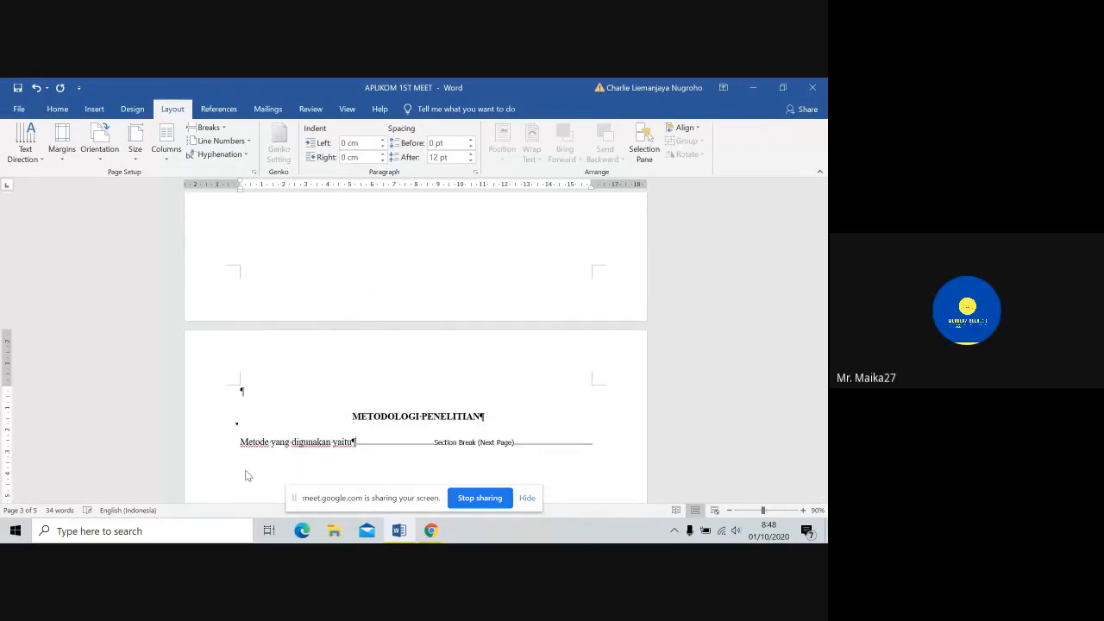
key("shift+Right")
key("Delete")
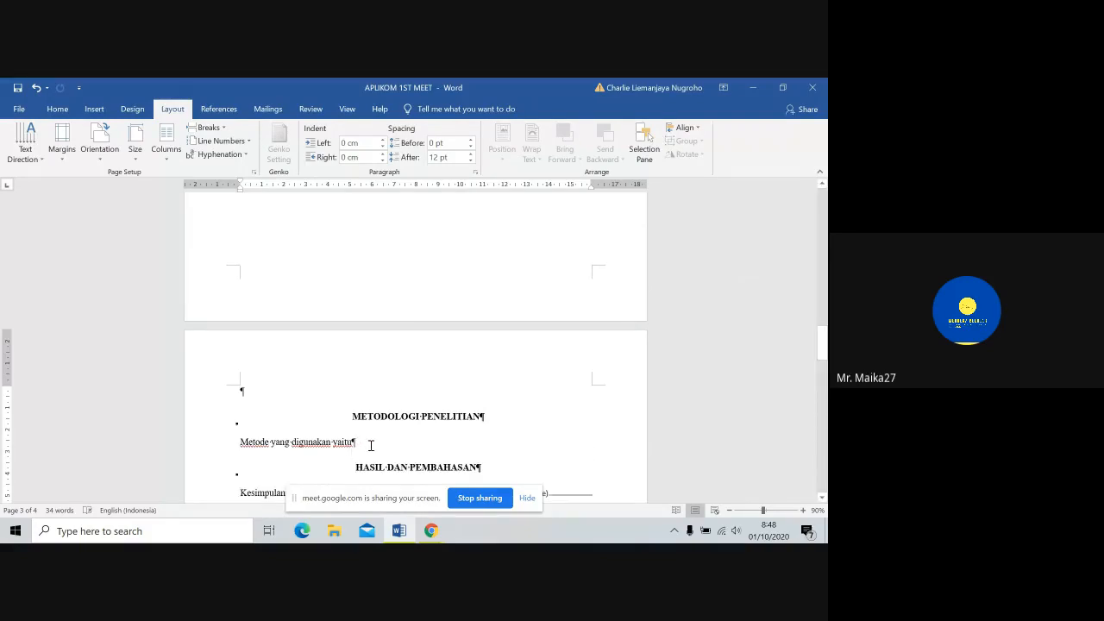
Step: Insert a page break on its own line below "Metode yang digunakan yaitu", with one empty paragraph in between
key("Return")
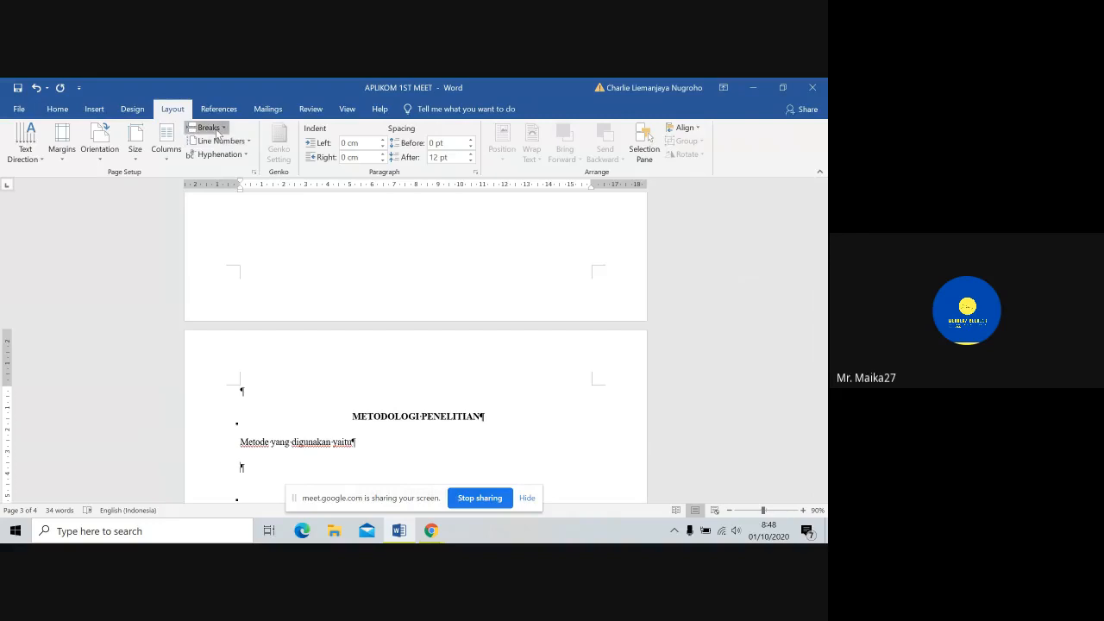
left_click(217, 132)
left_click(243, 163)
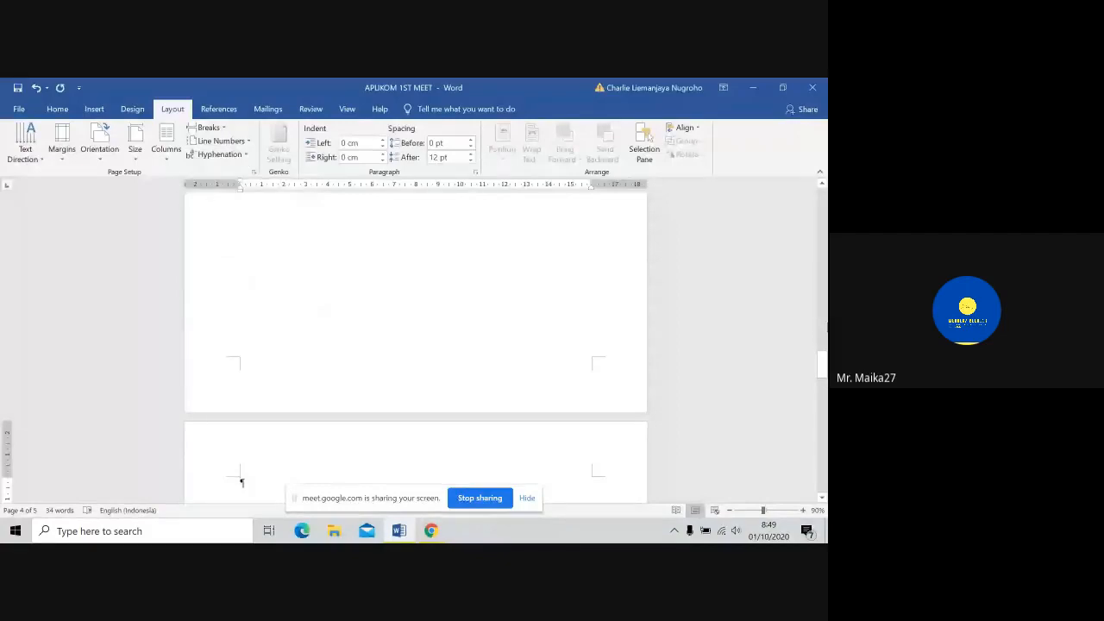
scroll(414, 345, "down", 5)
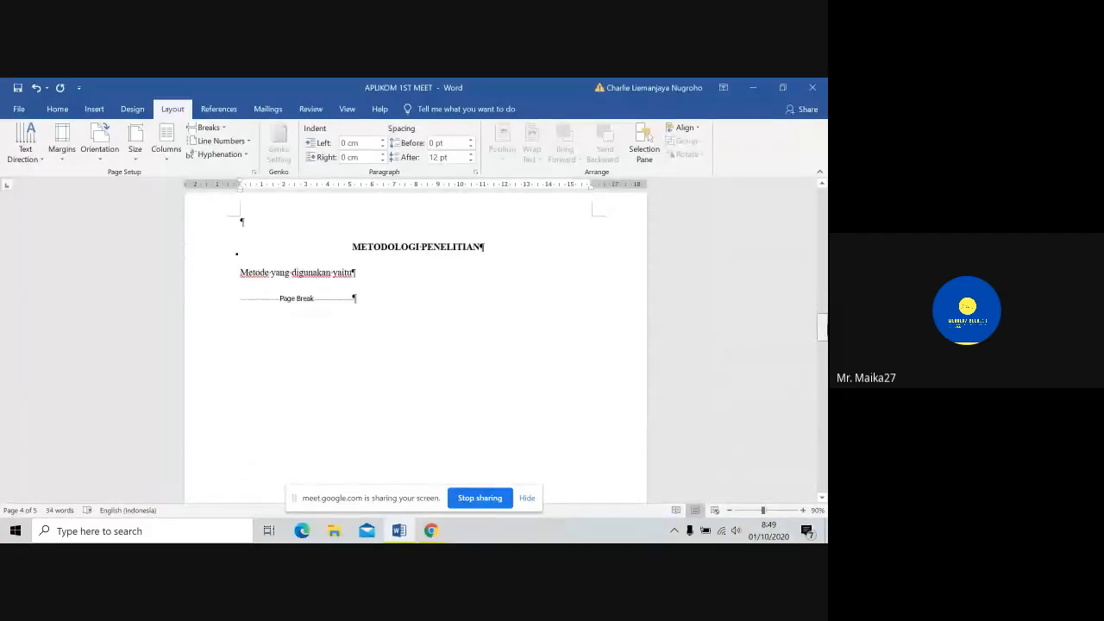
left_click(393, 274)
key("Return")
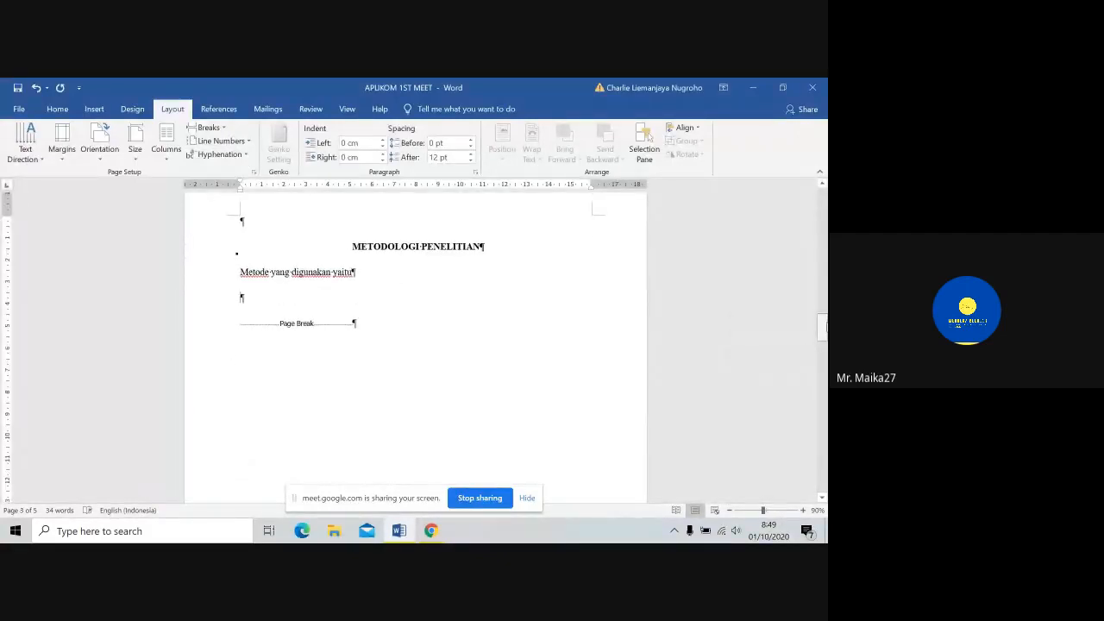
Step: Replace the section break after "Kesimpulan dan Saran dari penelitian ini adalah" with a page break below one empty paragraph
left_click_drag(824, 327, 824, 387)
left_click(425, 319)
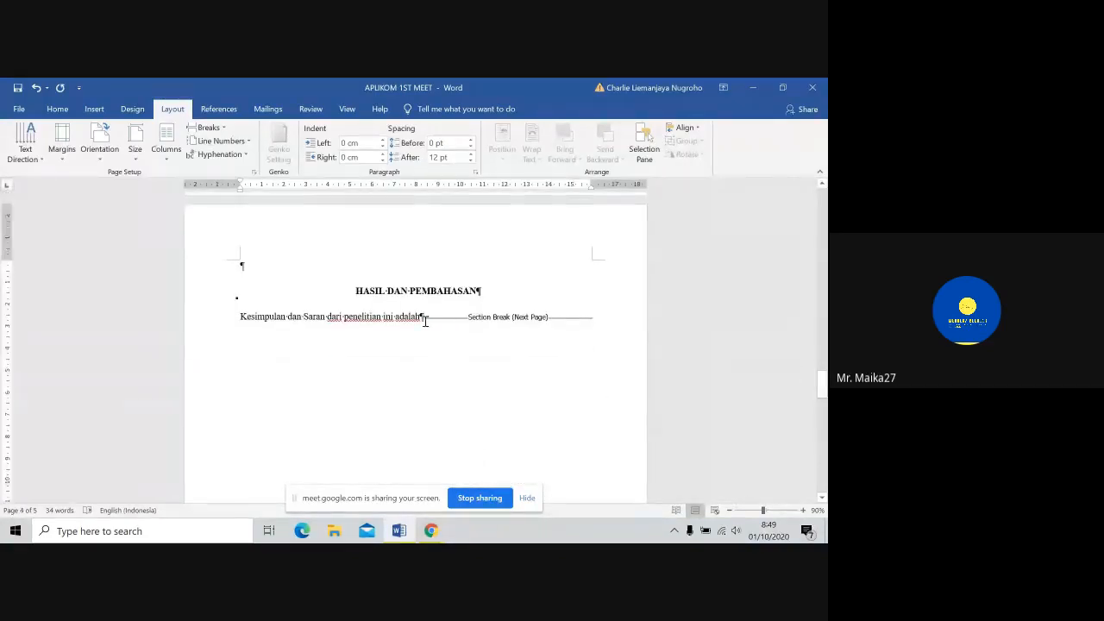
key("shift+Right")
key("Delete")
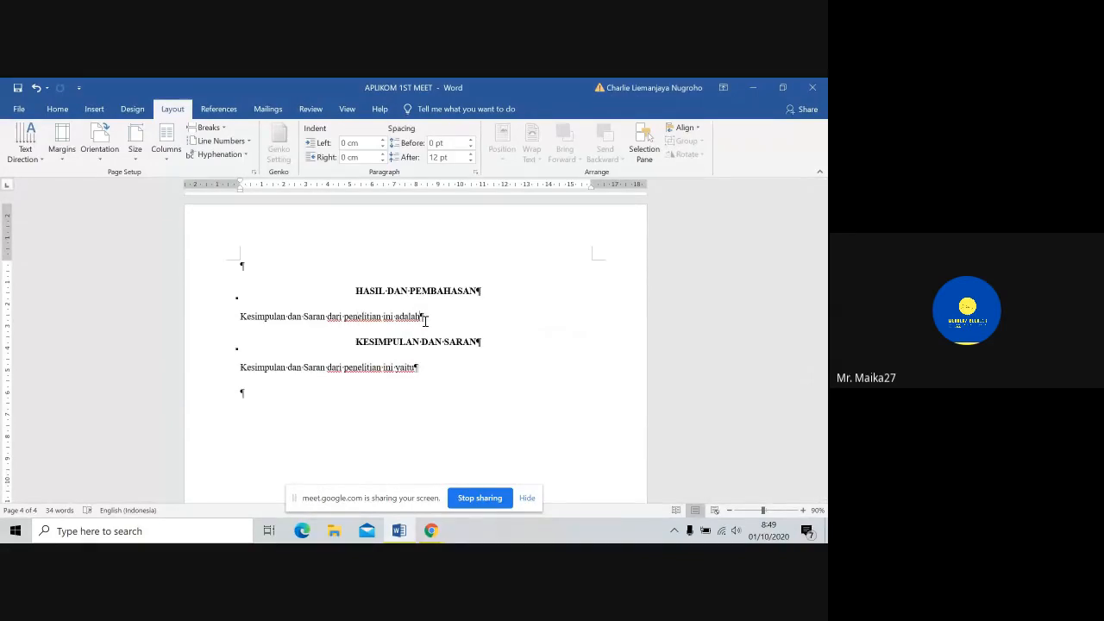
key("Return")
key("Return")
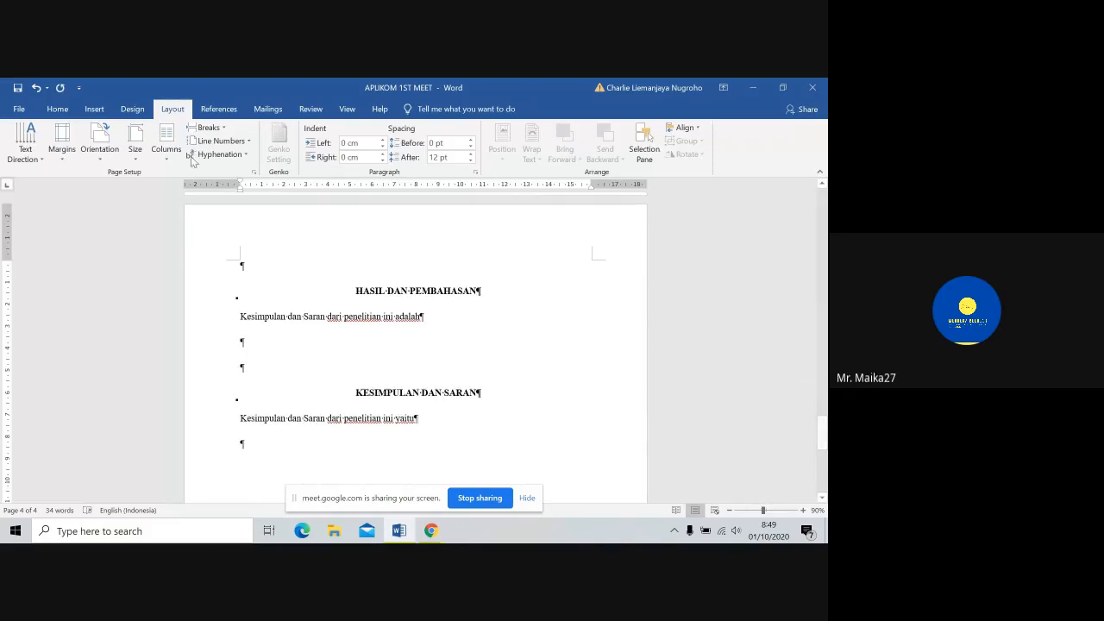
left_click(199, 132)
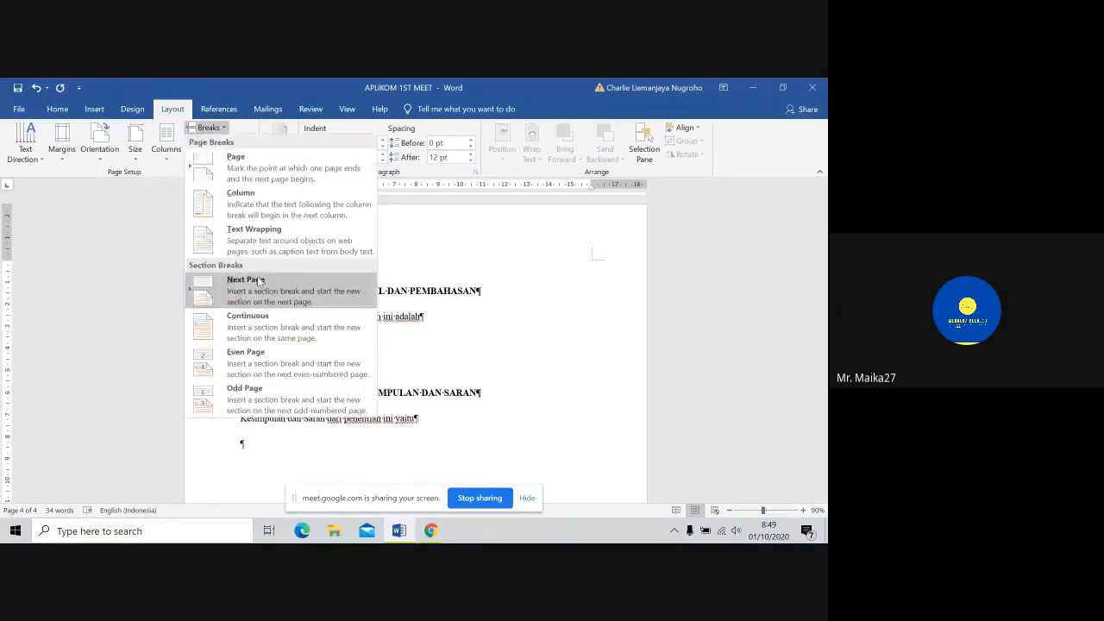
left_click(254, 177)
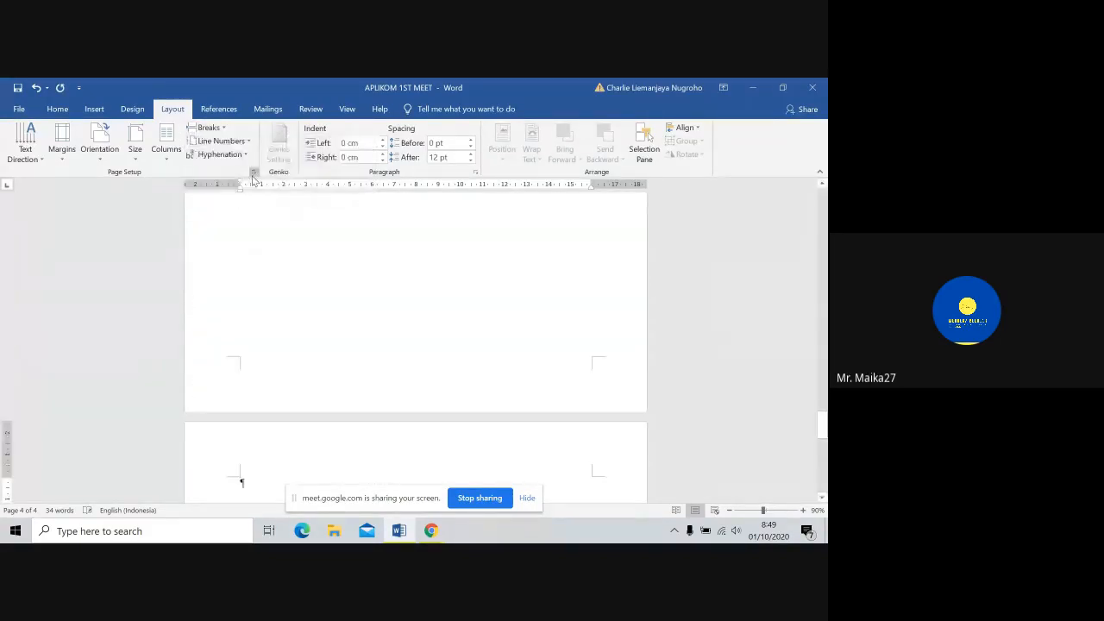
Step: Try adding an extra empty paragraph and a page break at the end of the KESIMPULAN DAN SARAN chapter
left_click_drag(824, 448, 824, 446)
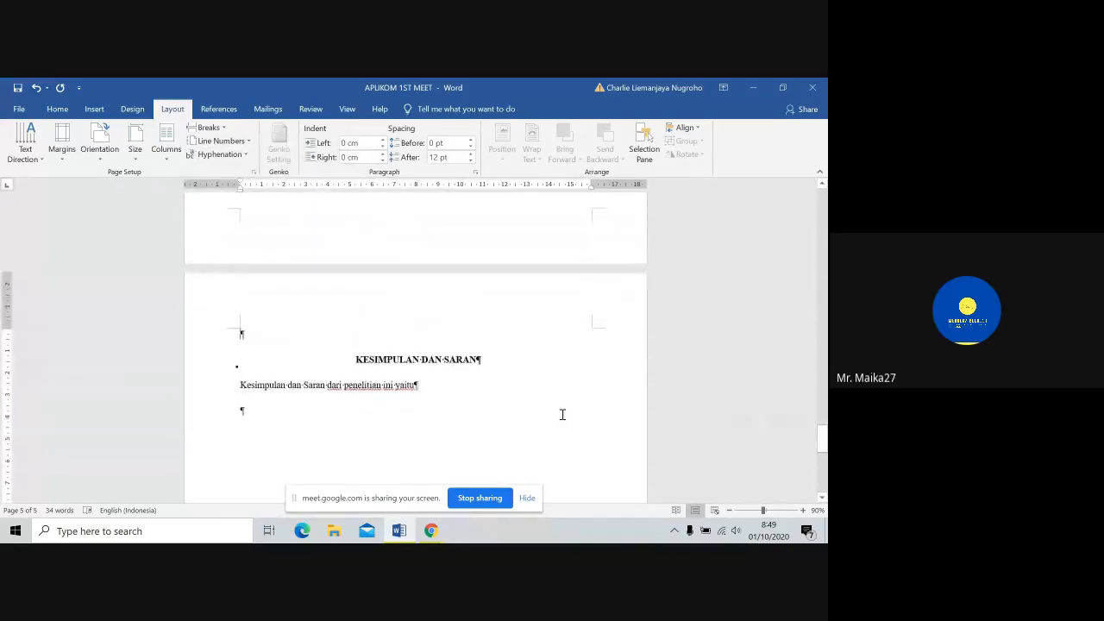
key("Return")
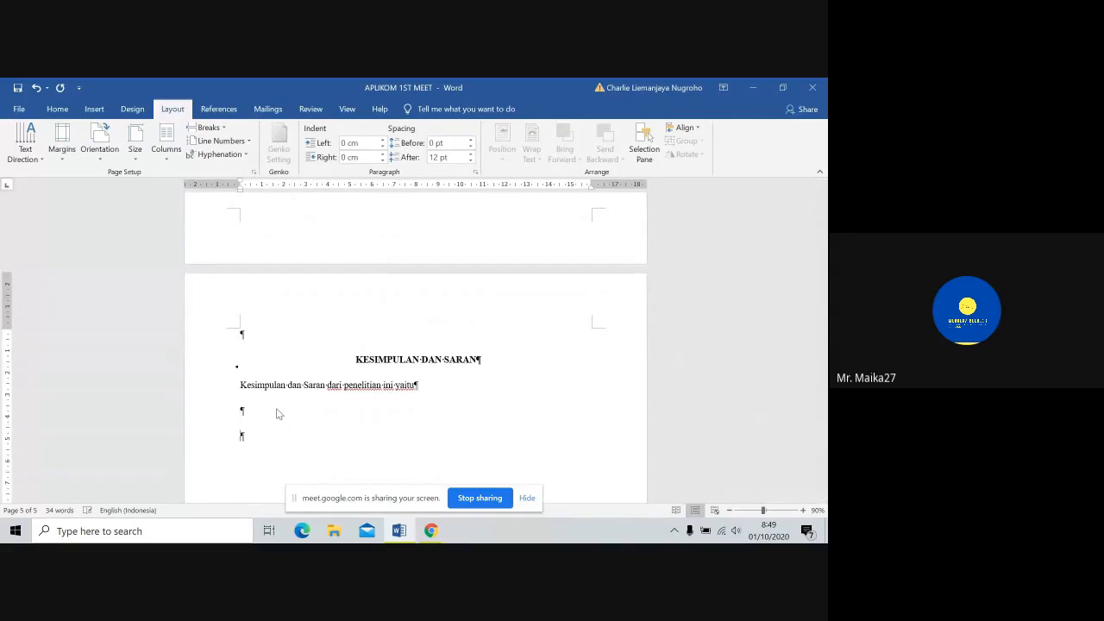
left_click(206, 132)
left_click(242, 157)
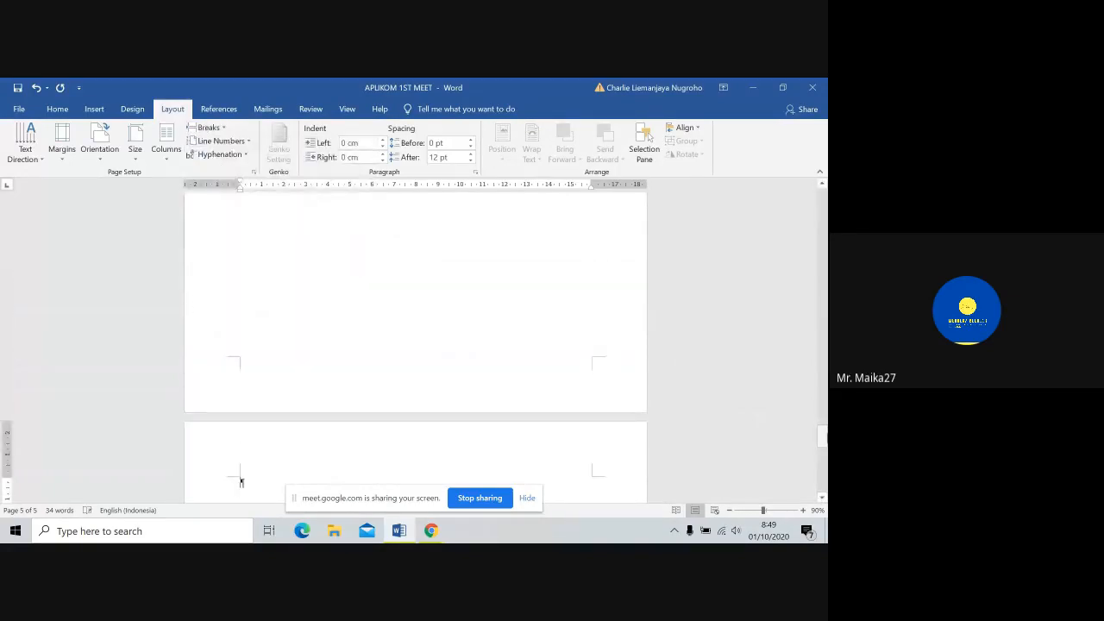
mouse_move(825, 439)
left_mouse_down()
mouse_move(825, 243)
mouse_move(825, 481)
mouse_move(825, 459)
left_mouse_up()
key("ctrl+Return")
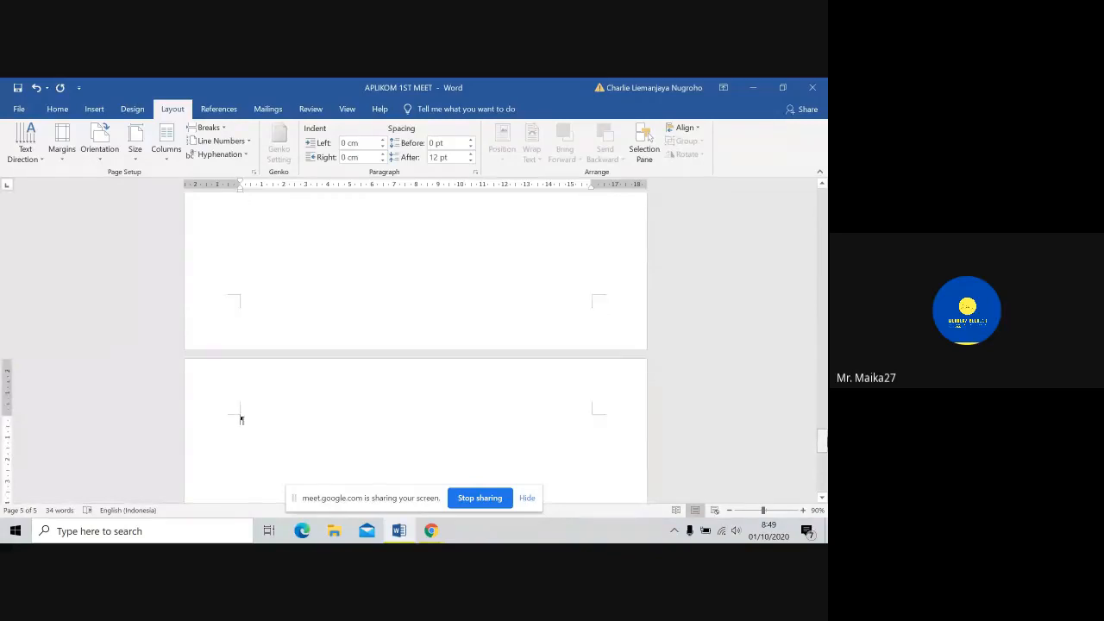
Step: Check the Google Meet call, return to the Word document and delete the page break at its end
mouse_move(431, 530)
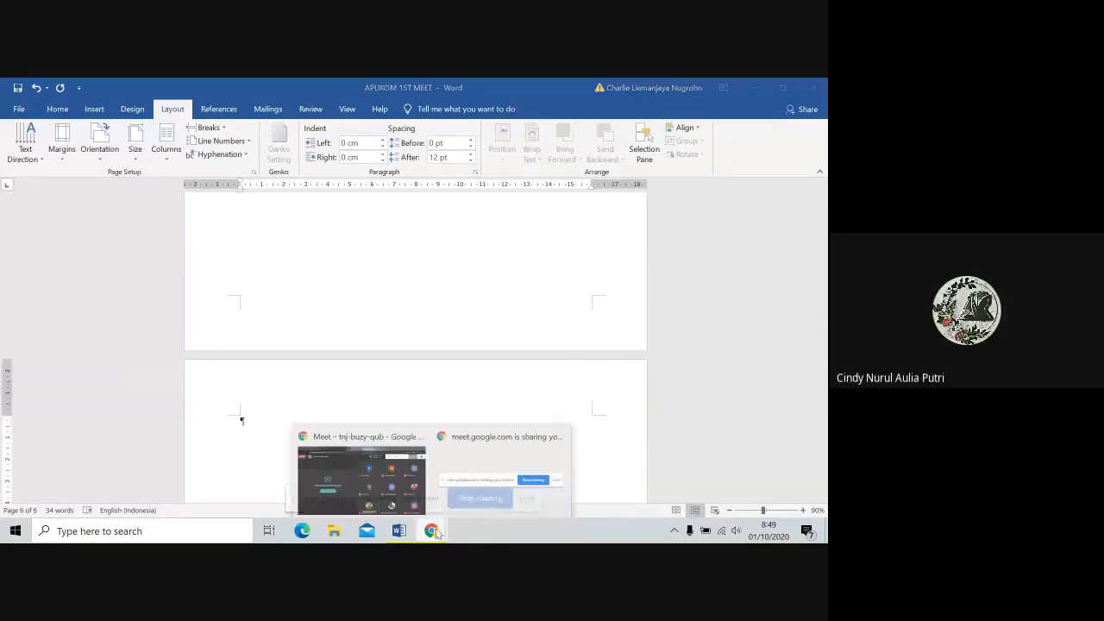
left_click(362, 474)
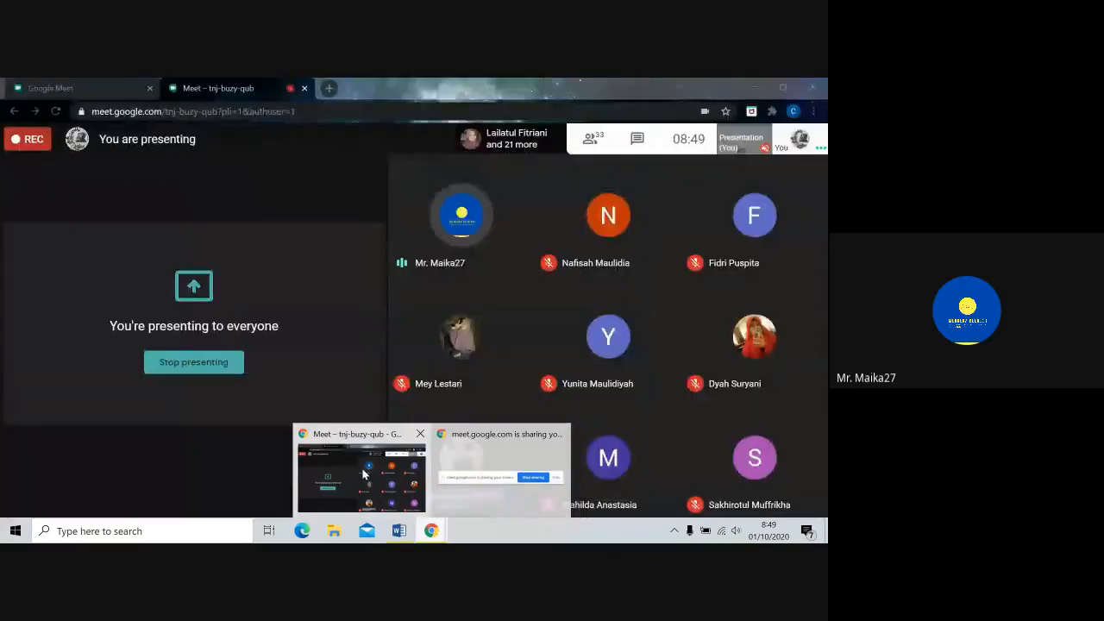
key("alt+Tab")
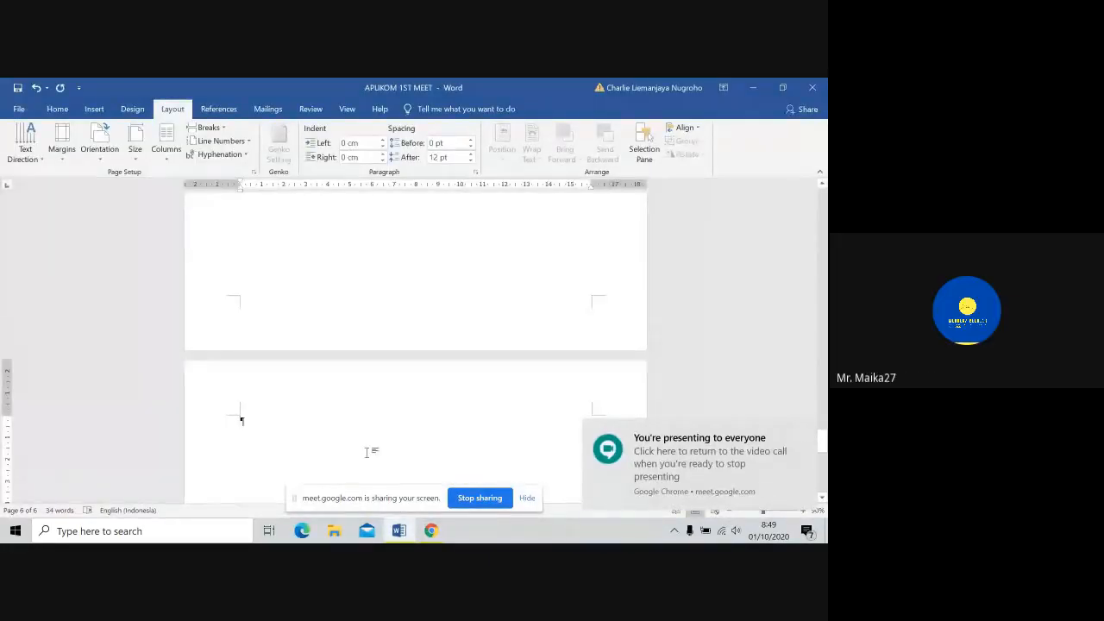
key("BackSpace")
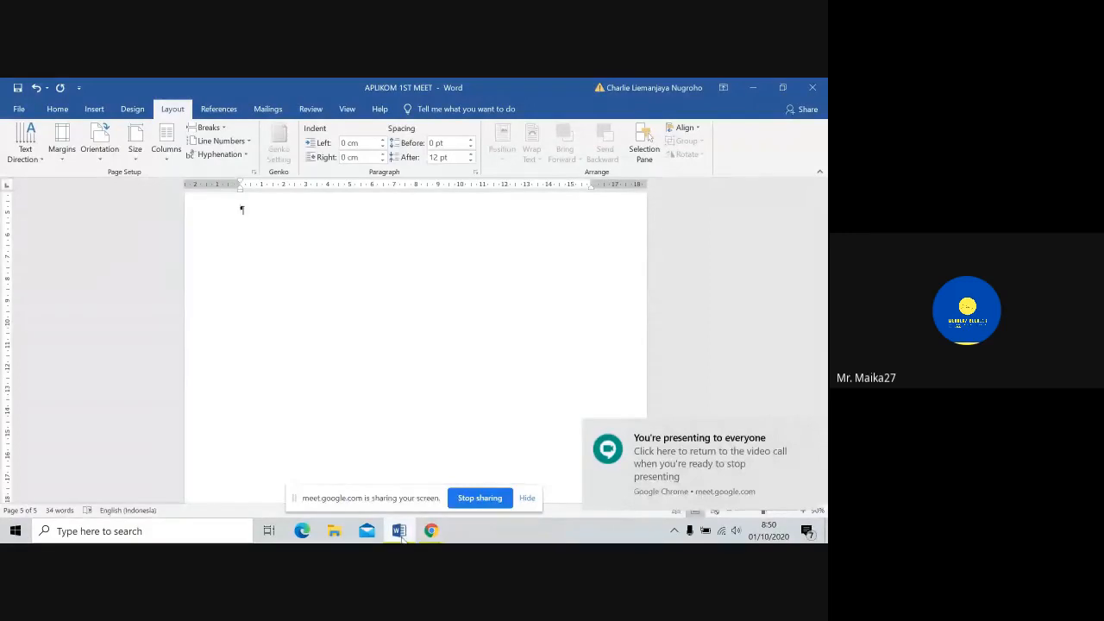
Step: Switch to the Google Meet call and stop presenting the screen
left_click(434, 531)
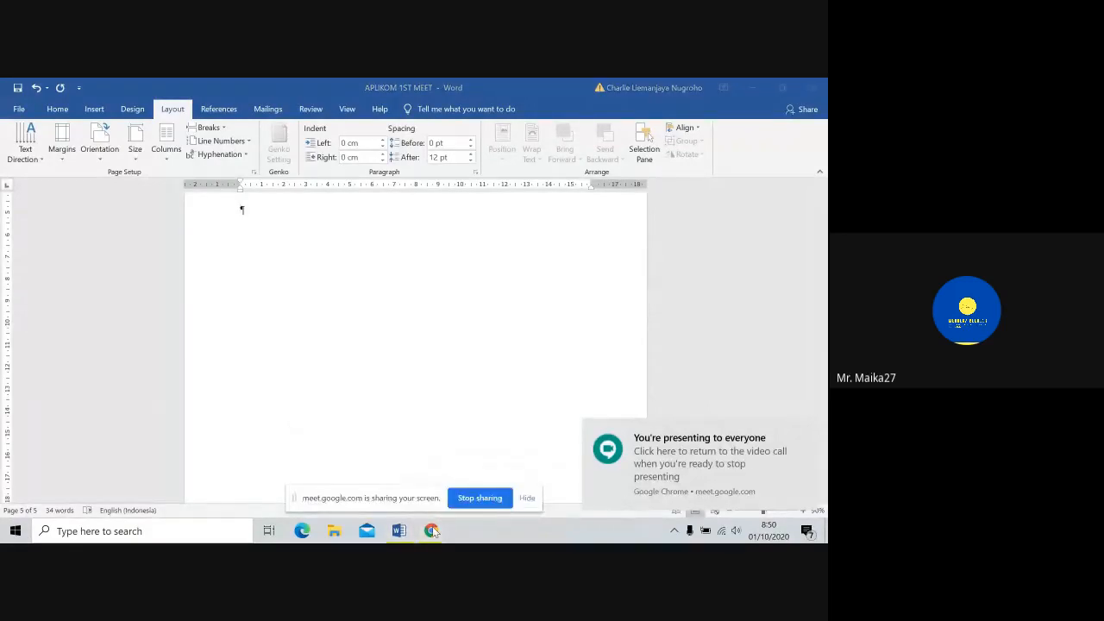
left_click(434, 531)
left_click(423, 477)
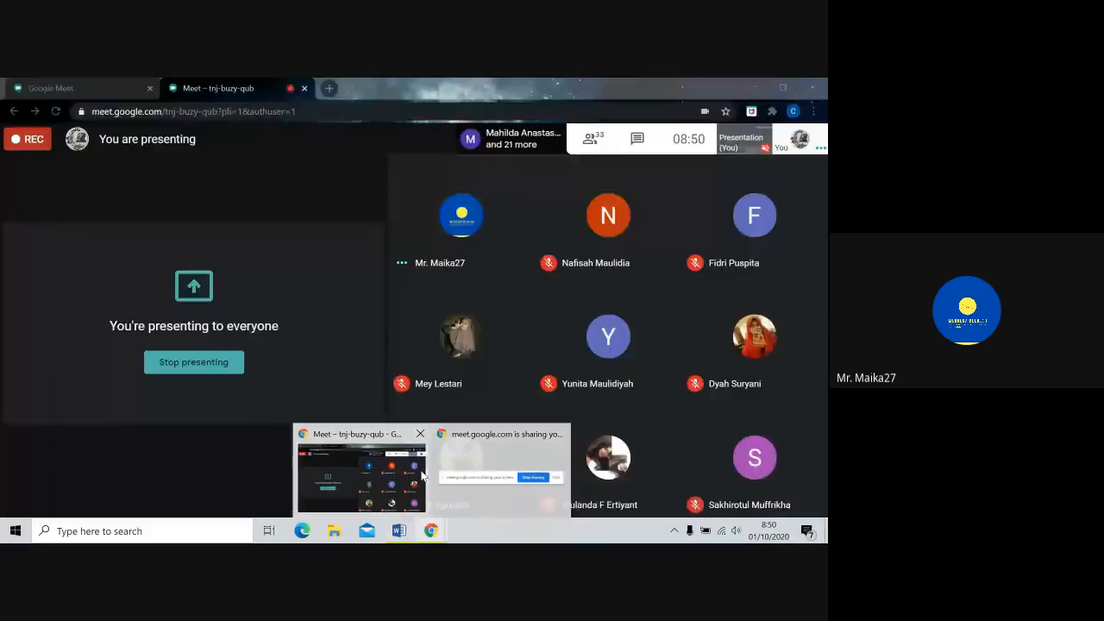
left_click(246, 361)
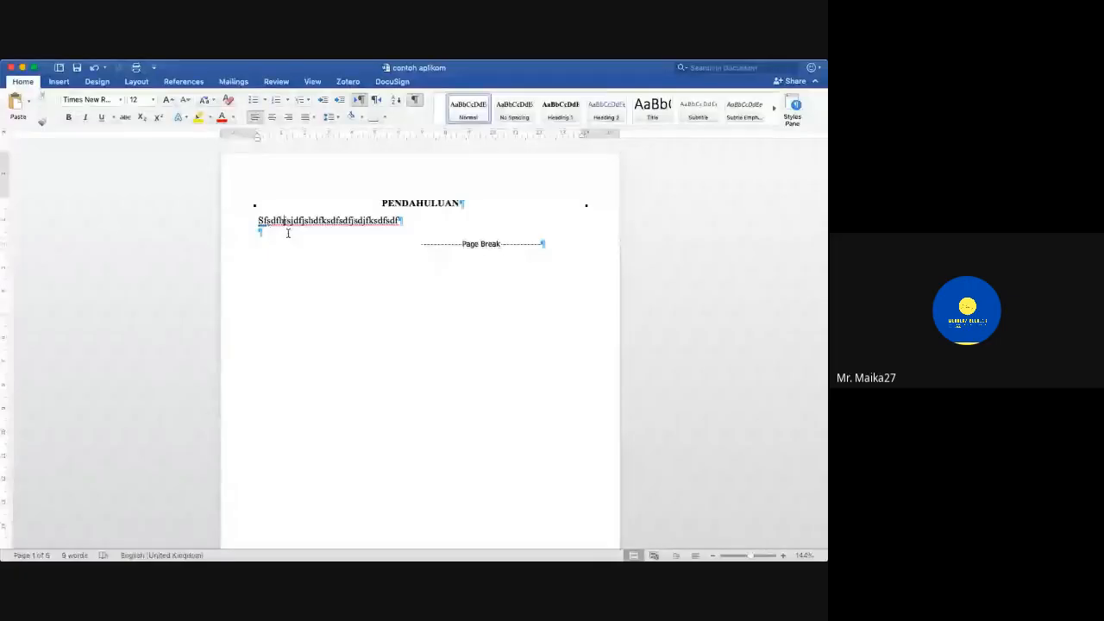
Step: Add the subheading "Latar Belakang" in the Heading 2 style on a new line directly below the PENDAHULUAN title
scroll(397, 388, "down", 3)
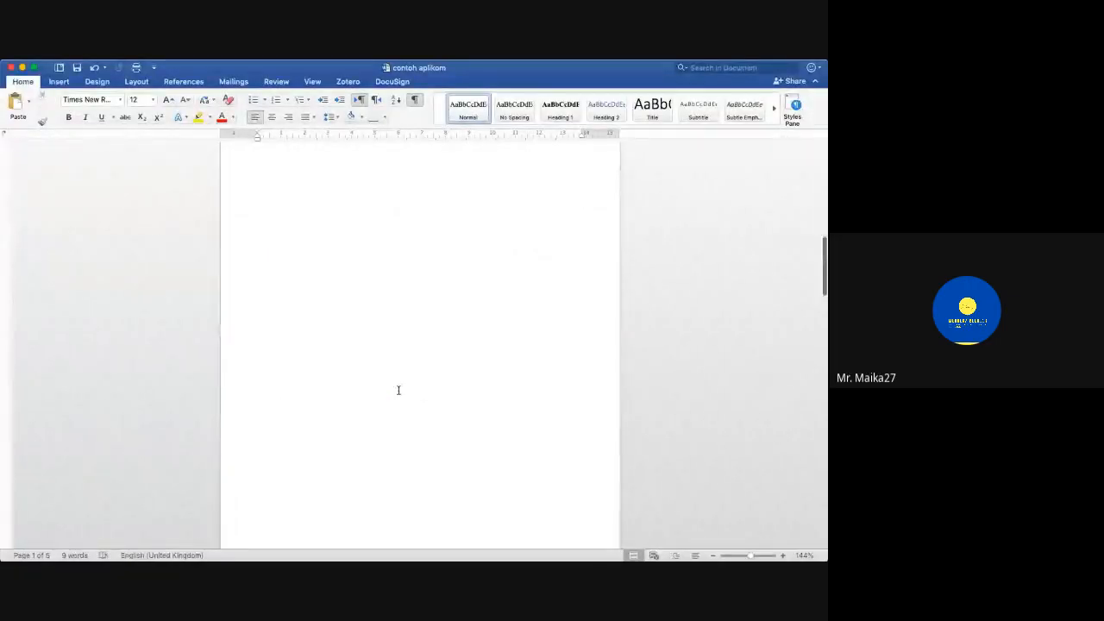
scroll(398, 390, "down", 15)
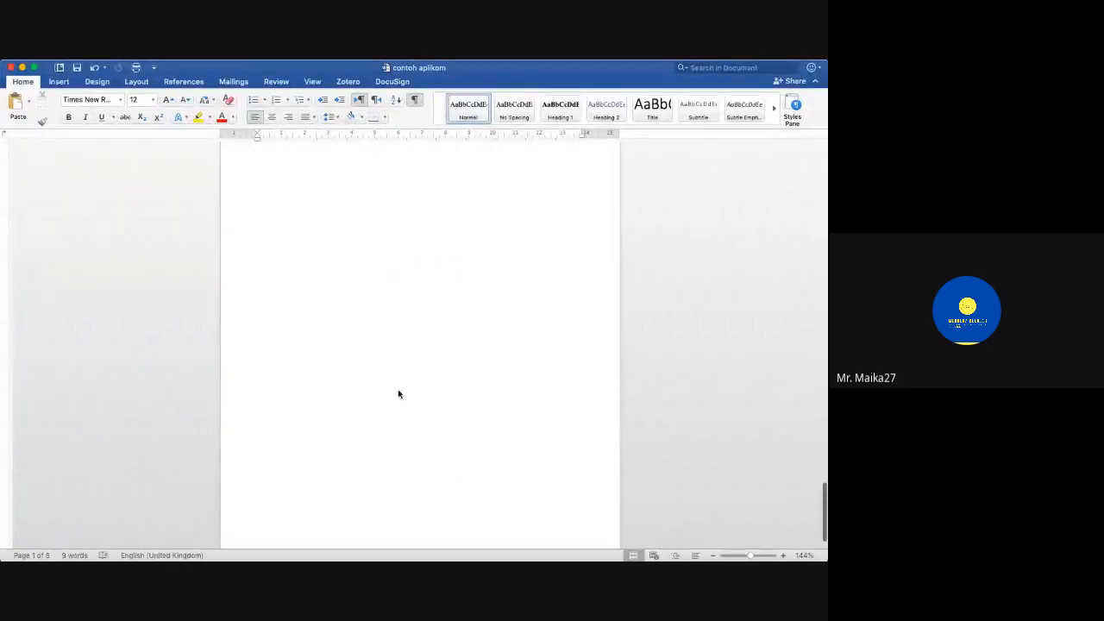
scroll(398, 393, "up", 15)
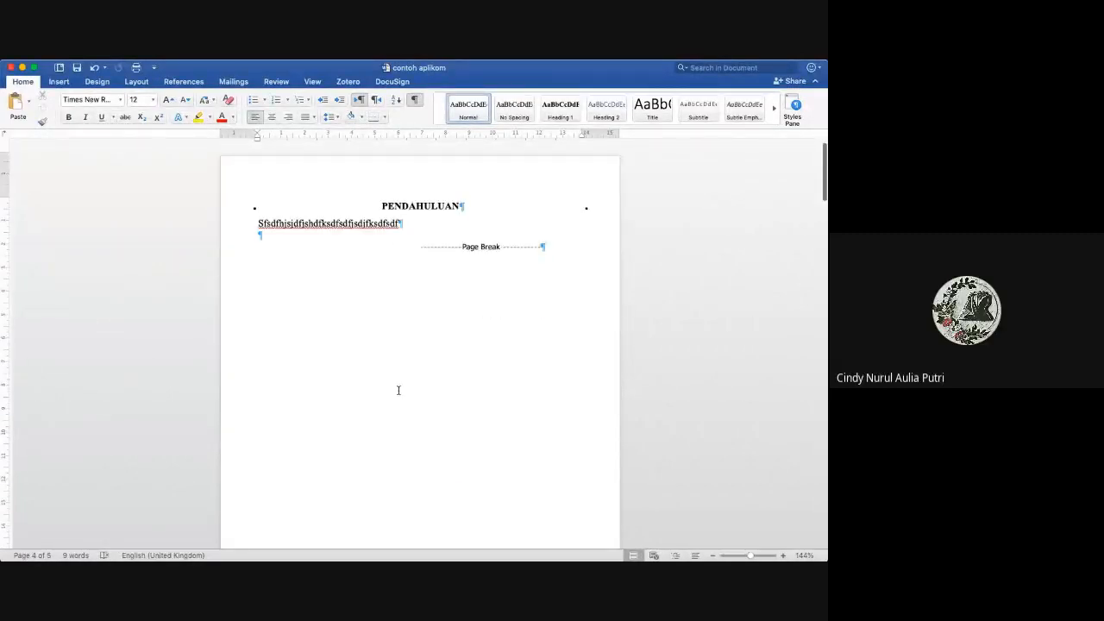
left_click(259, 221)
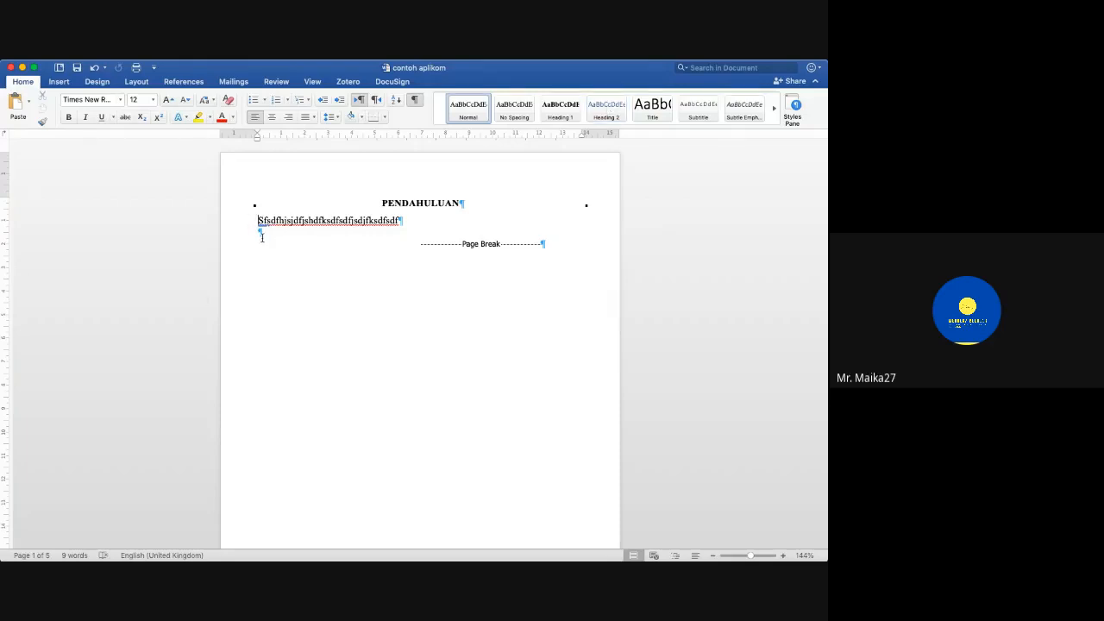
key("Return")
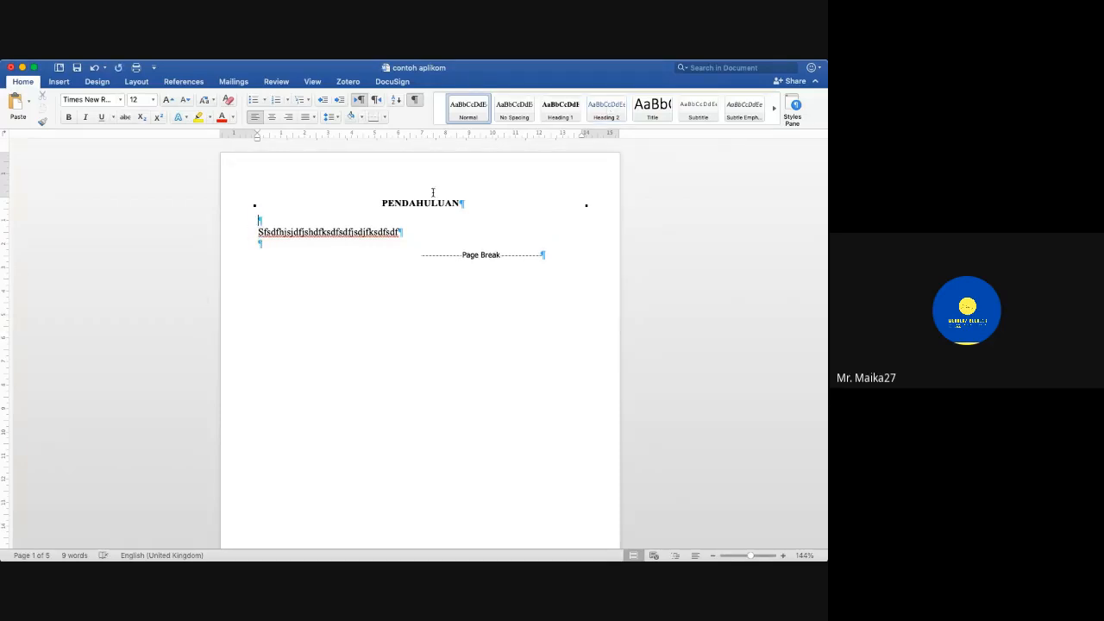
left_click(608, 112)
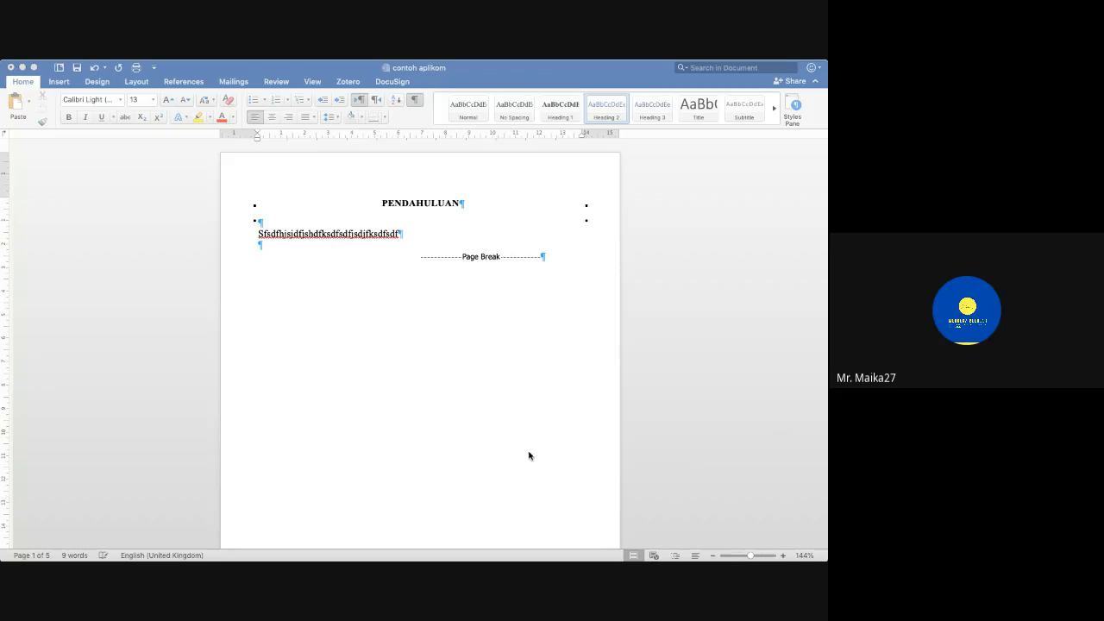
left_click(572, 448)
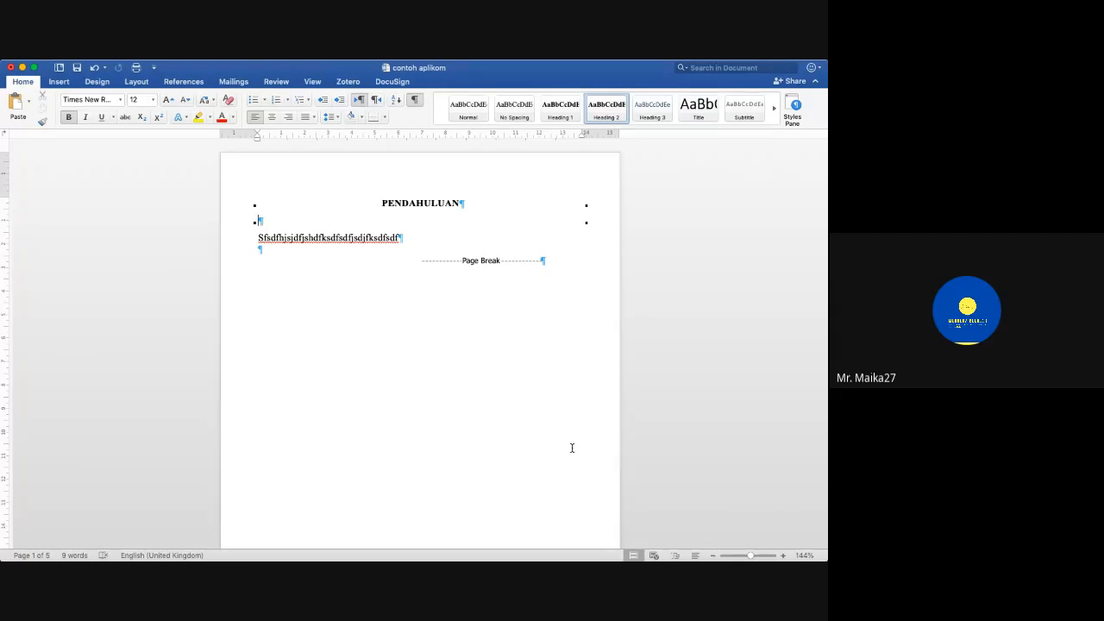
type("Latar Belakang")
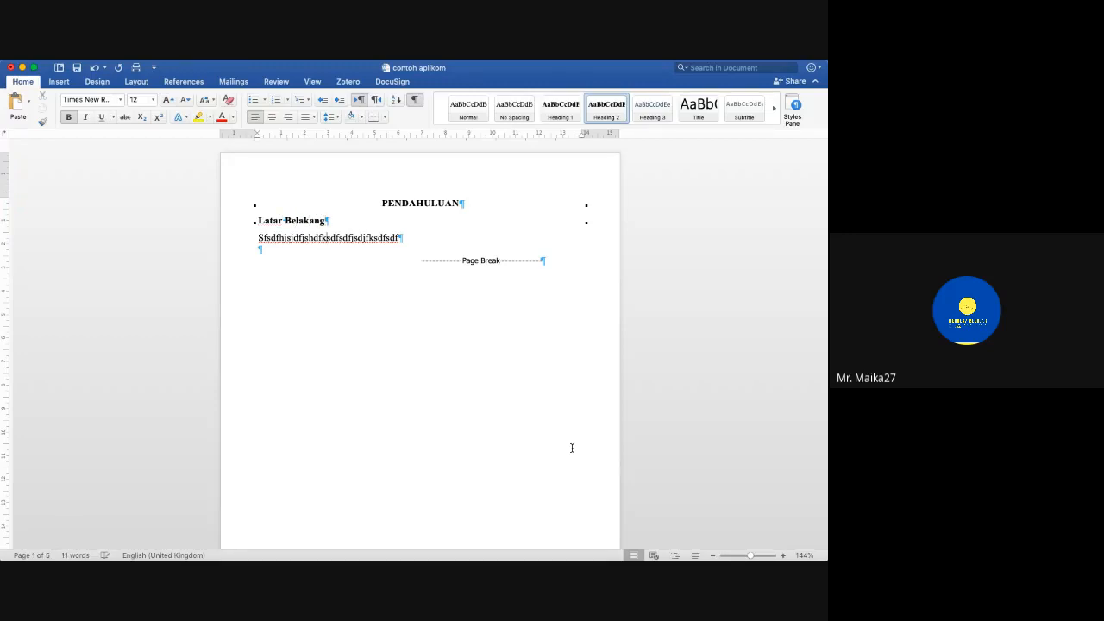
Step: Add another empty paragraph between the body text and the page break on the PENDAHULUAN page
key("Down")
key("Down")
key("Return")
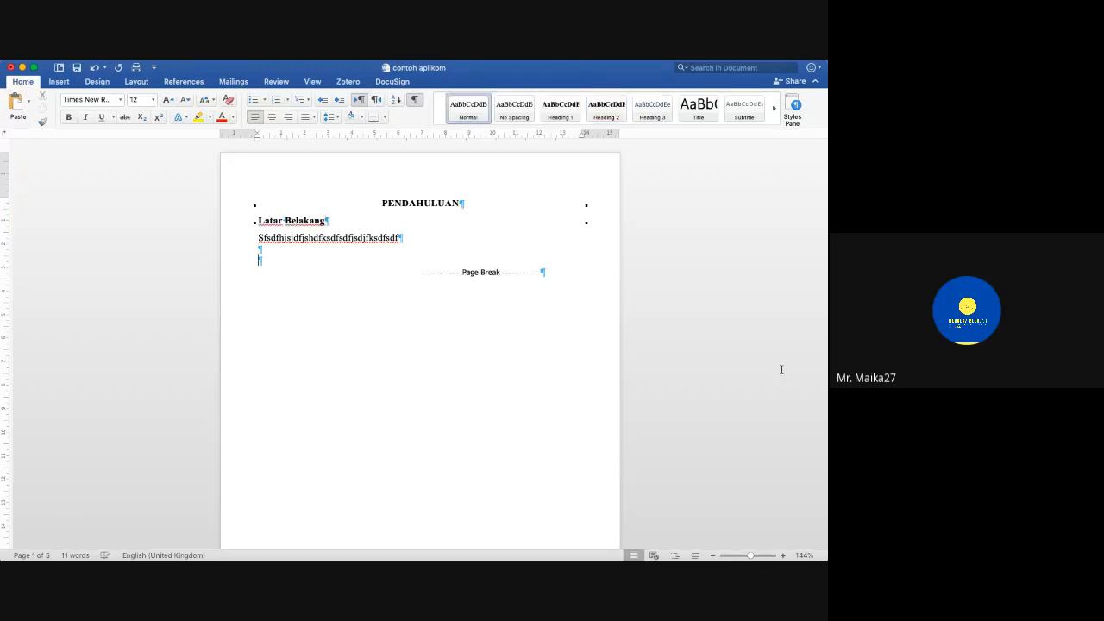
Step: Add the subheadings "Tujuan" and "Rumusan Masalah" in the Heading 2 style below the body text on the PENDAHULUAN page
left_click(603, 110)
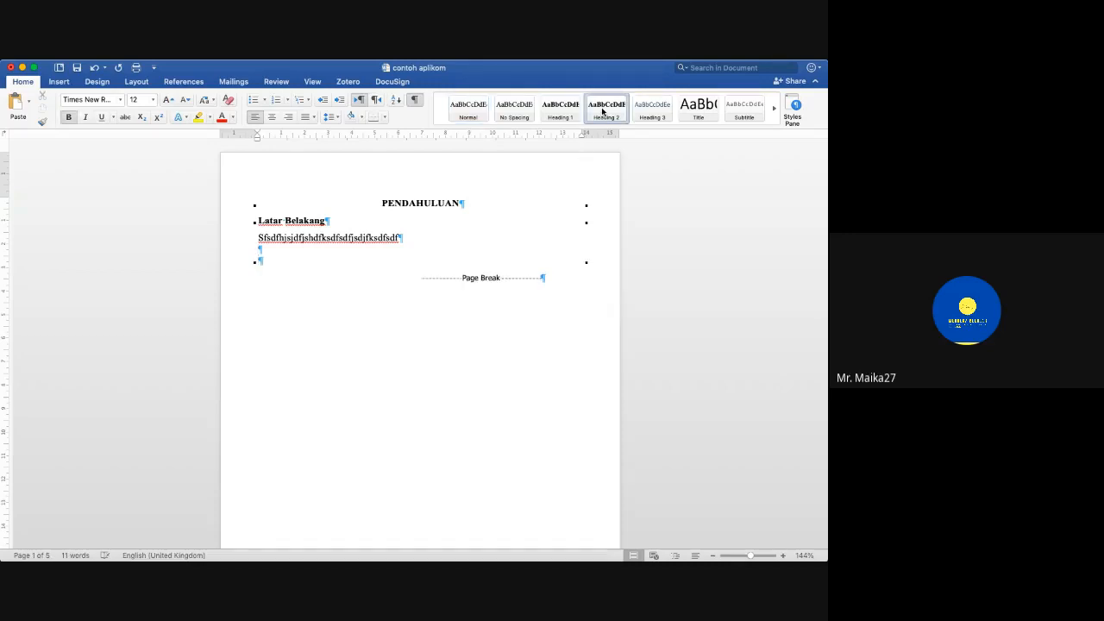
type("Tujuan")
key("Return")
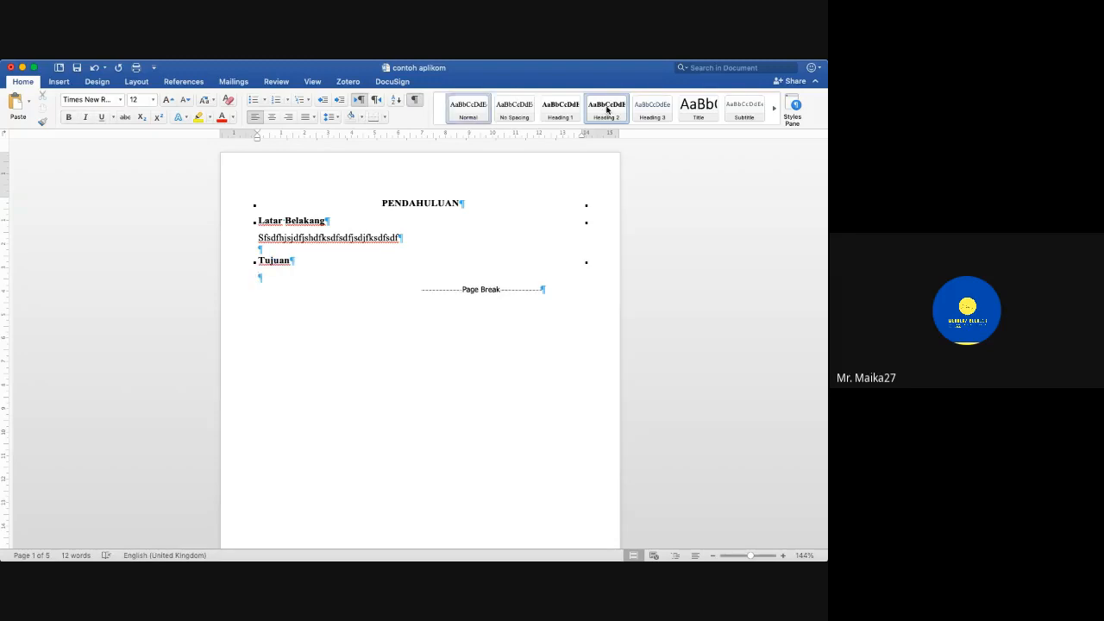
left_click(606, 109)
type("Rum")
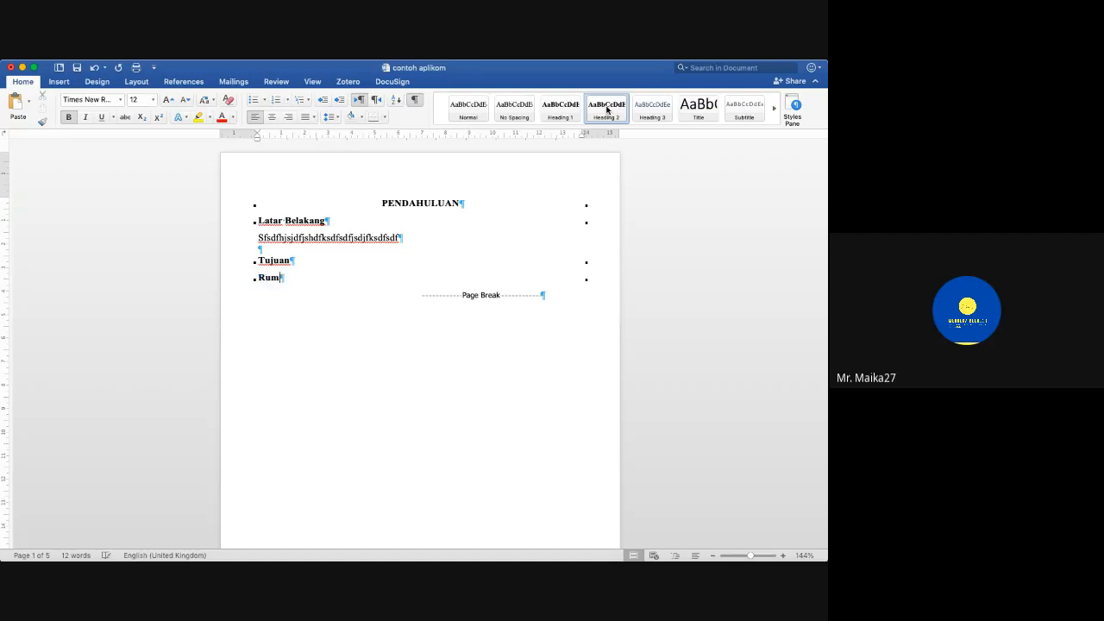
type("usan Masalah")
key("Return")
Step: Add the subheading "Penelitian Terakhir" in the Heading 2 style below "Rumusan Masalah"
left_click(605, 109)
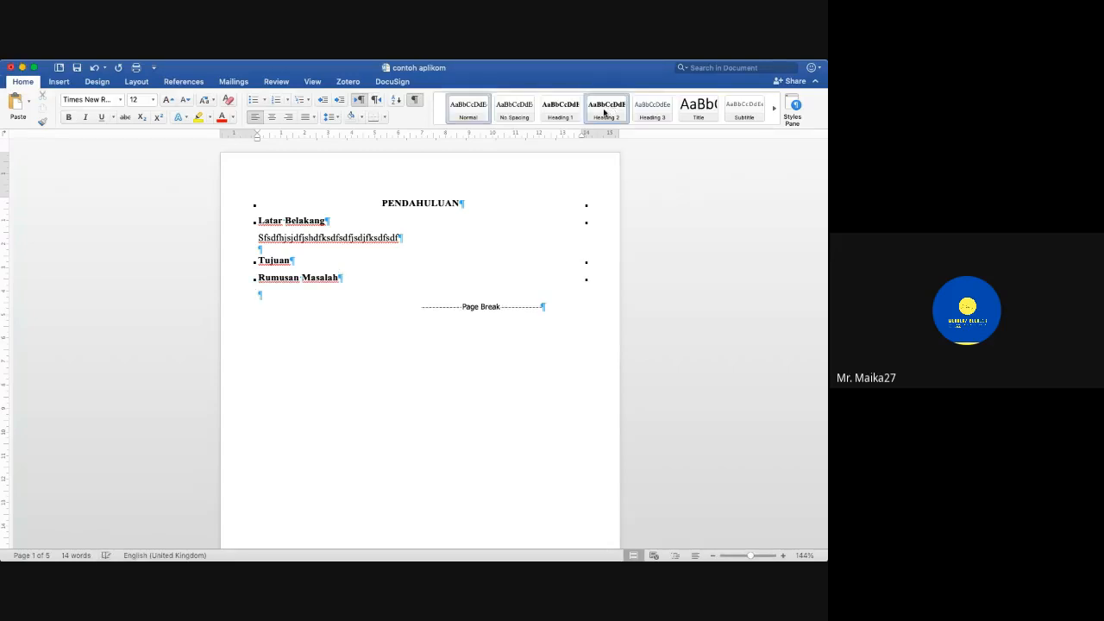
type("P")
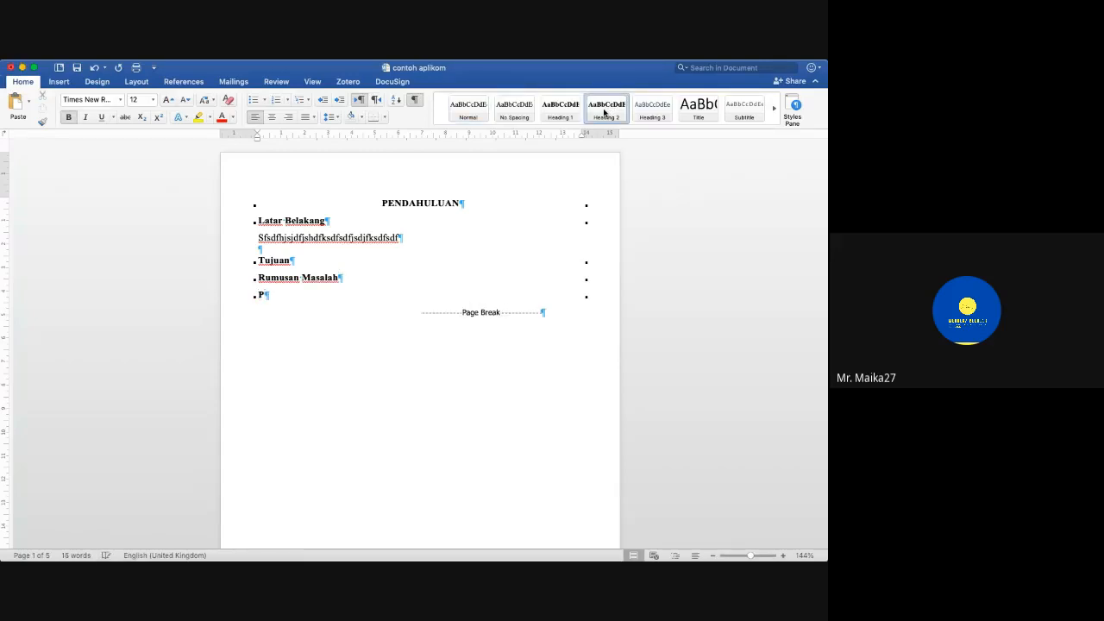
type("enelitian terakhir")
key("Home")
key("Delete")
type("T")
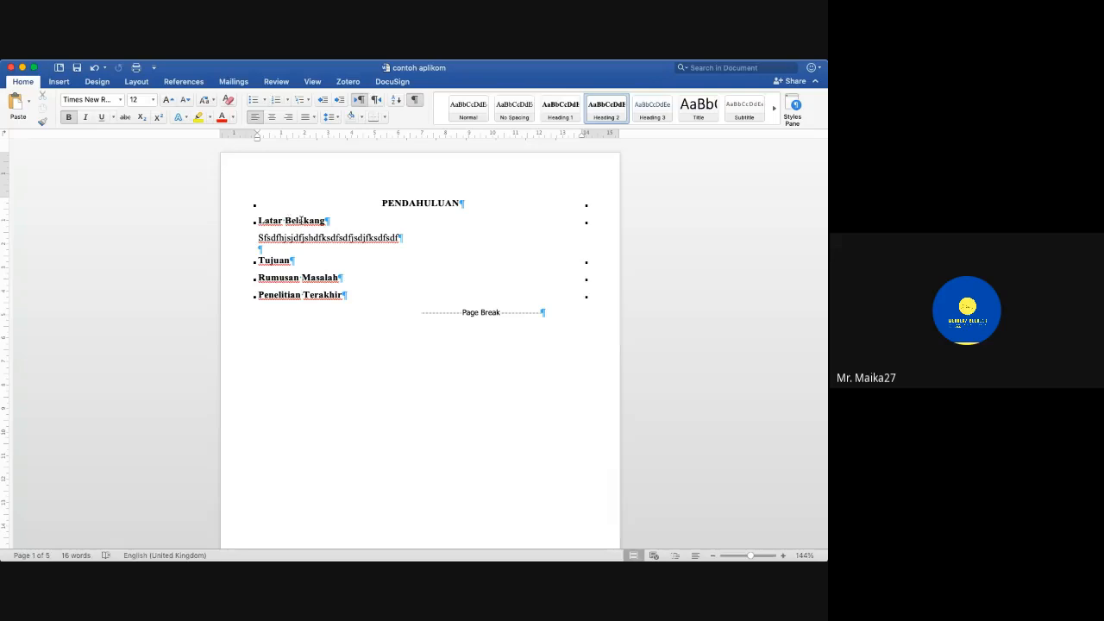
Step: Hide the formatting marks and put the numeral I before the PENDAHULUAN title, keeping it centred in the Heading 1 style
left_click(274, 260)
left_click(414, 99)
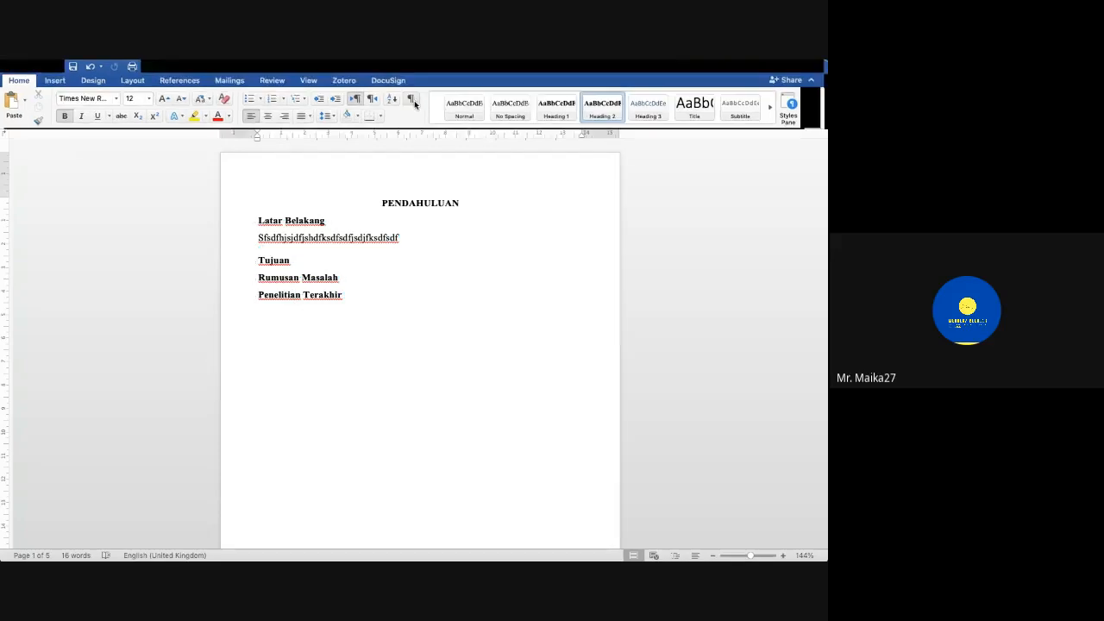
left_click(375, 203)
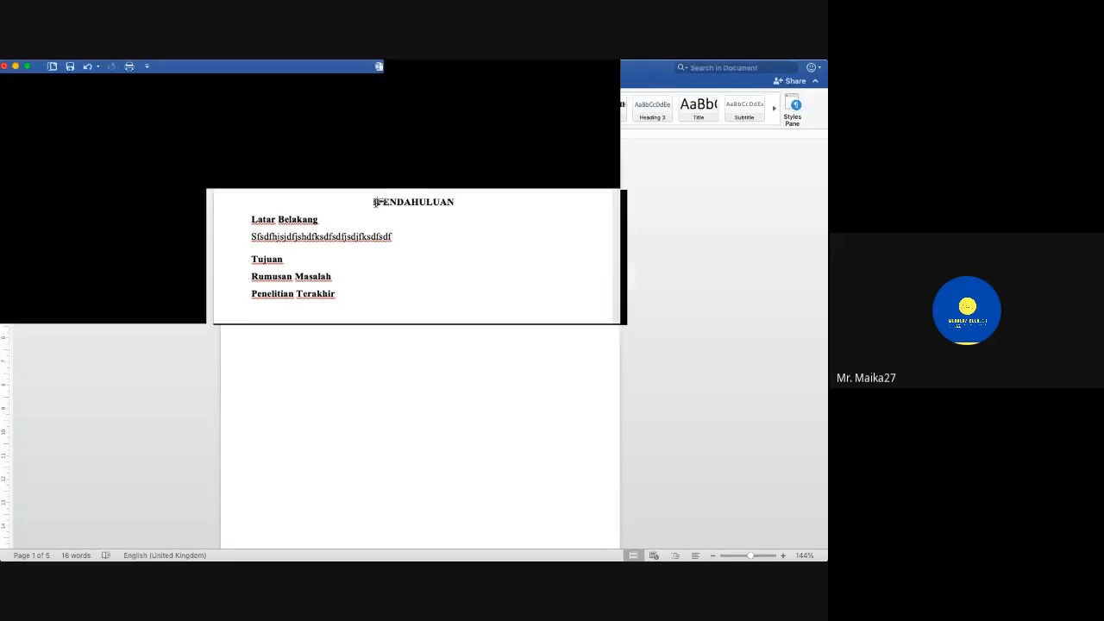
type("I.")
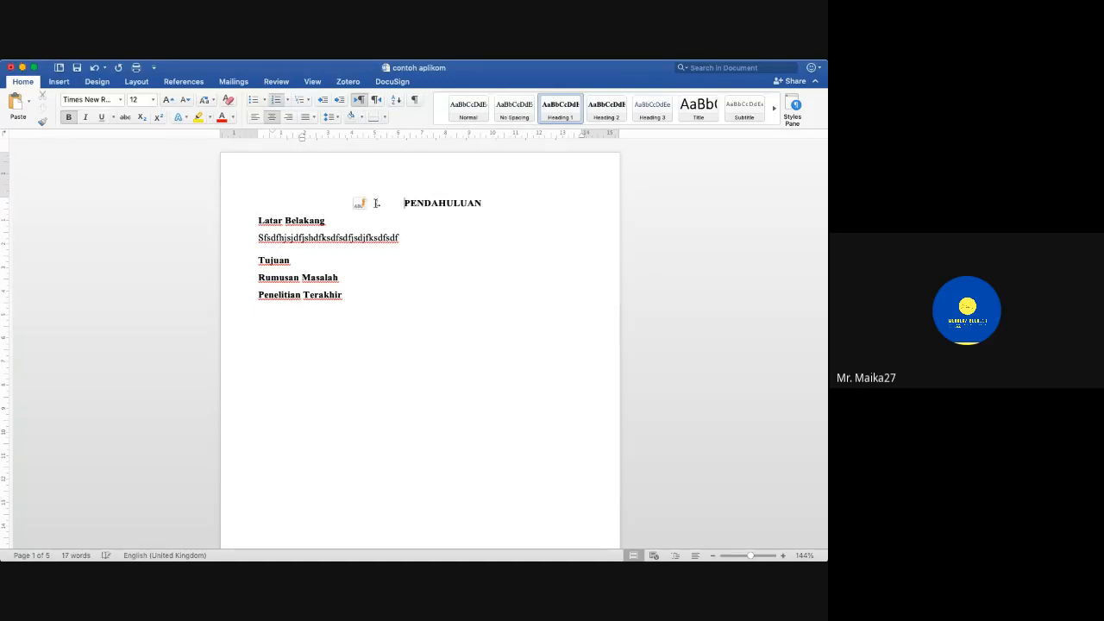
key("BackSpace")
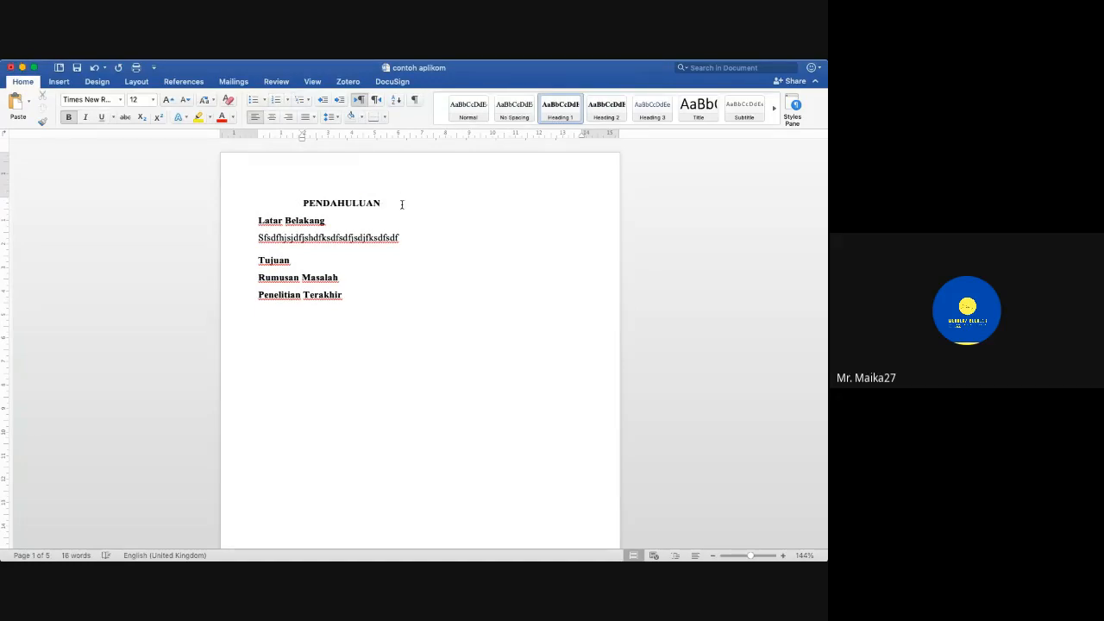
left_click(564, 109)
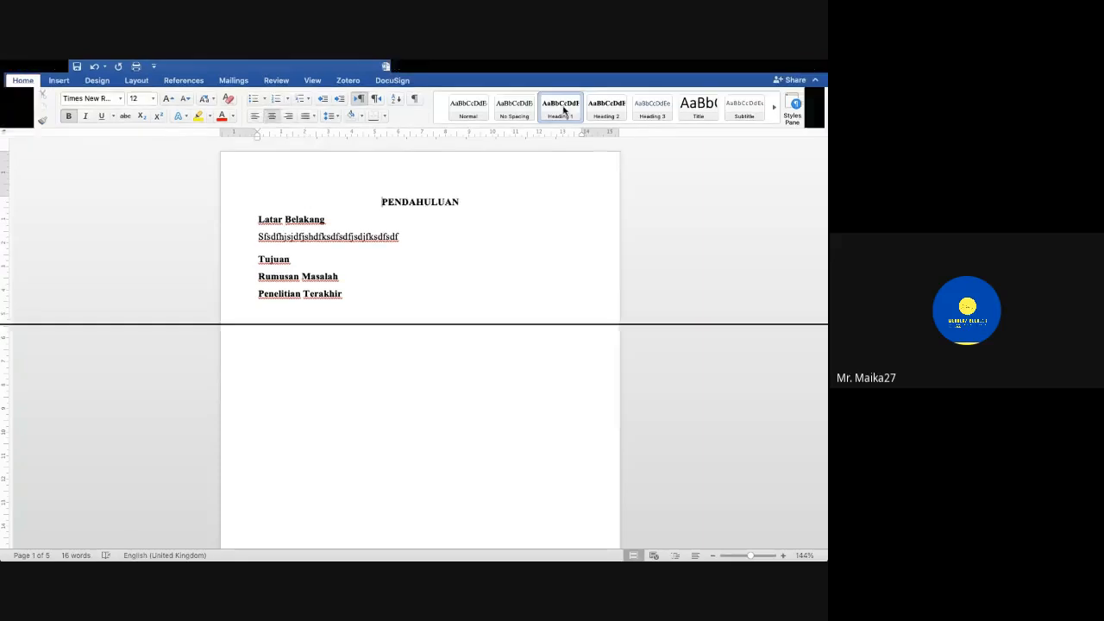
type("I")
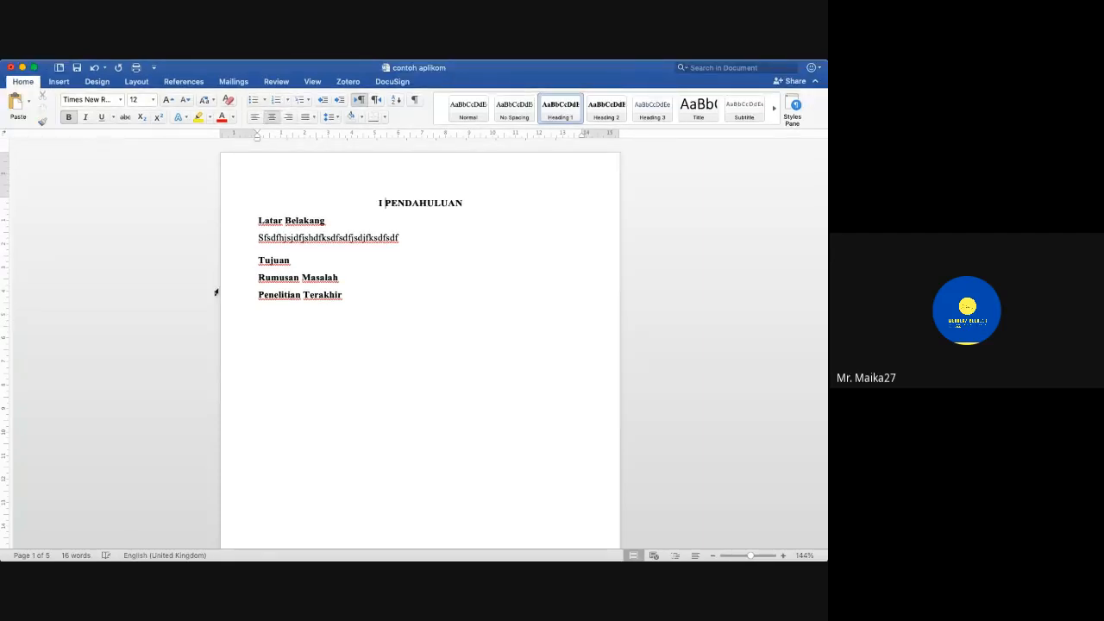
Step: Letter the four subheadings under PENDAHULUAN A. to D., from Latar Belakang to Penelitian Terakhir
left_click(258, 220)
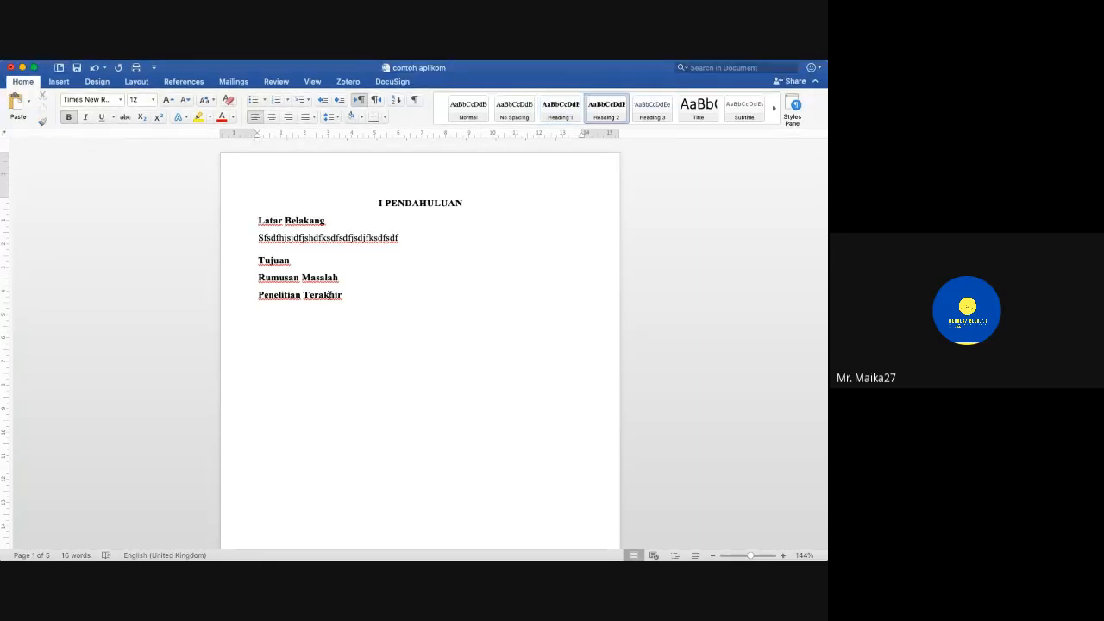
type("A.")
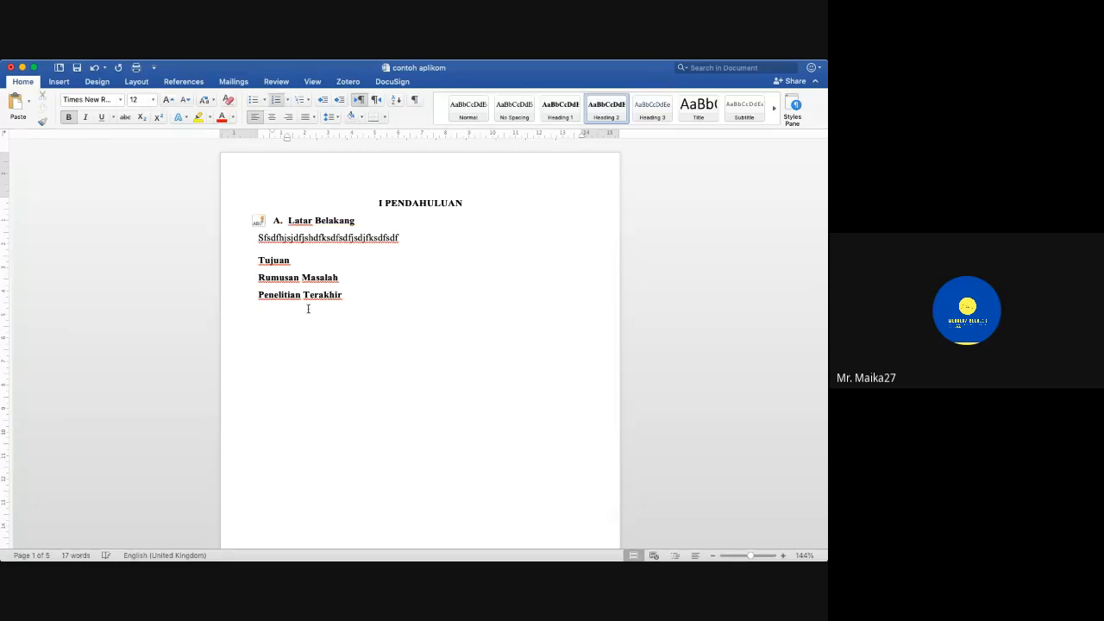
left_click(255, 260)
type("B.")
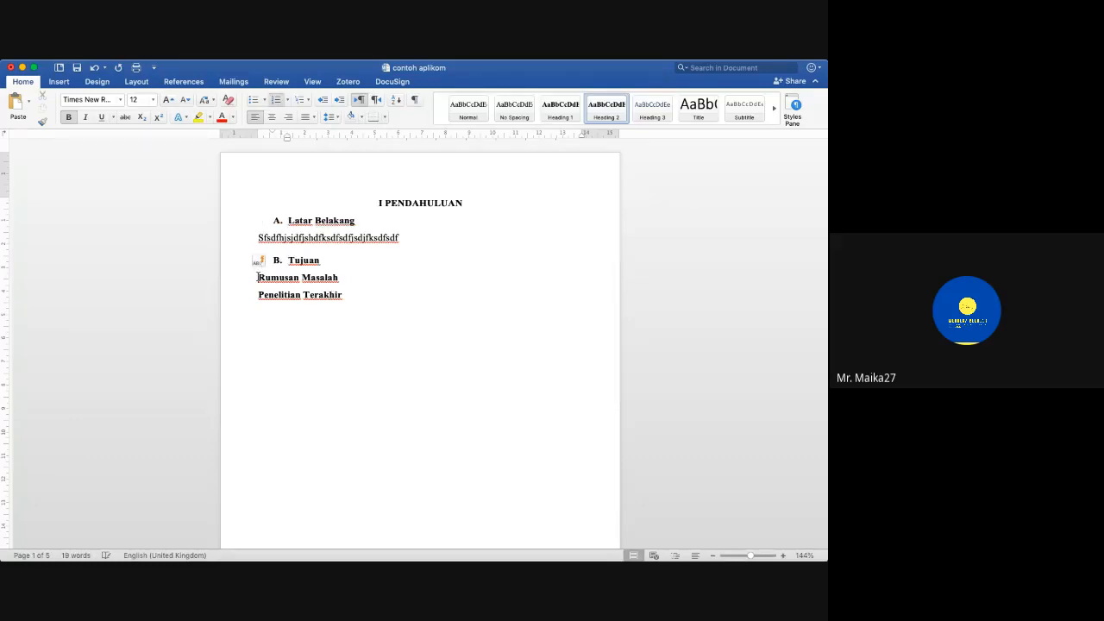
left_click(257, 276)
type("C.")
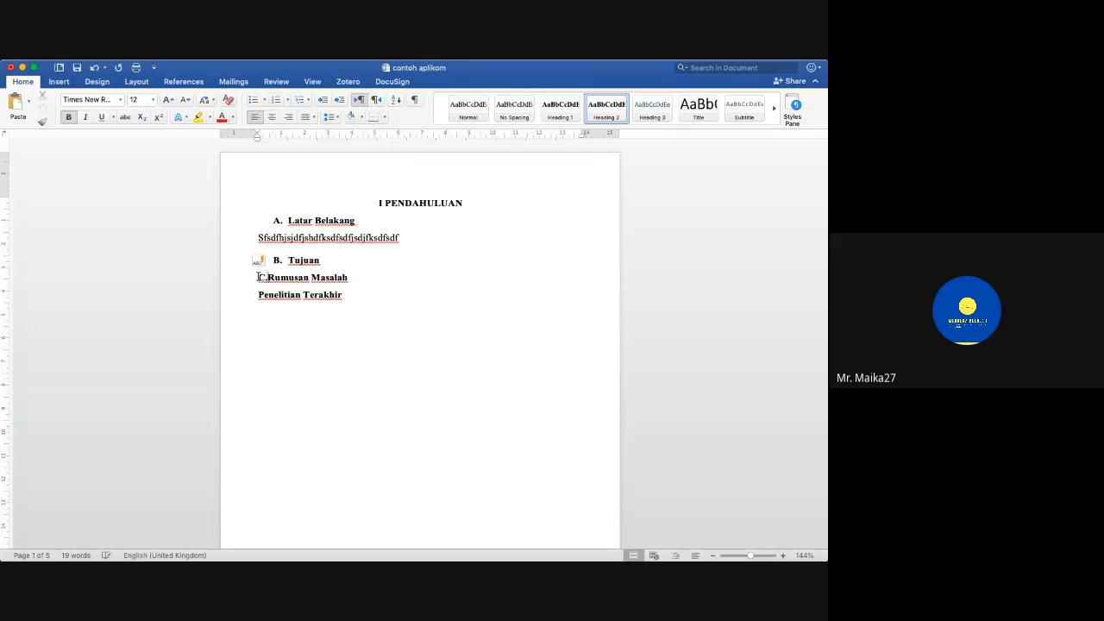
key("Down")
key("Home")
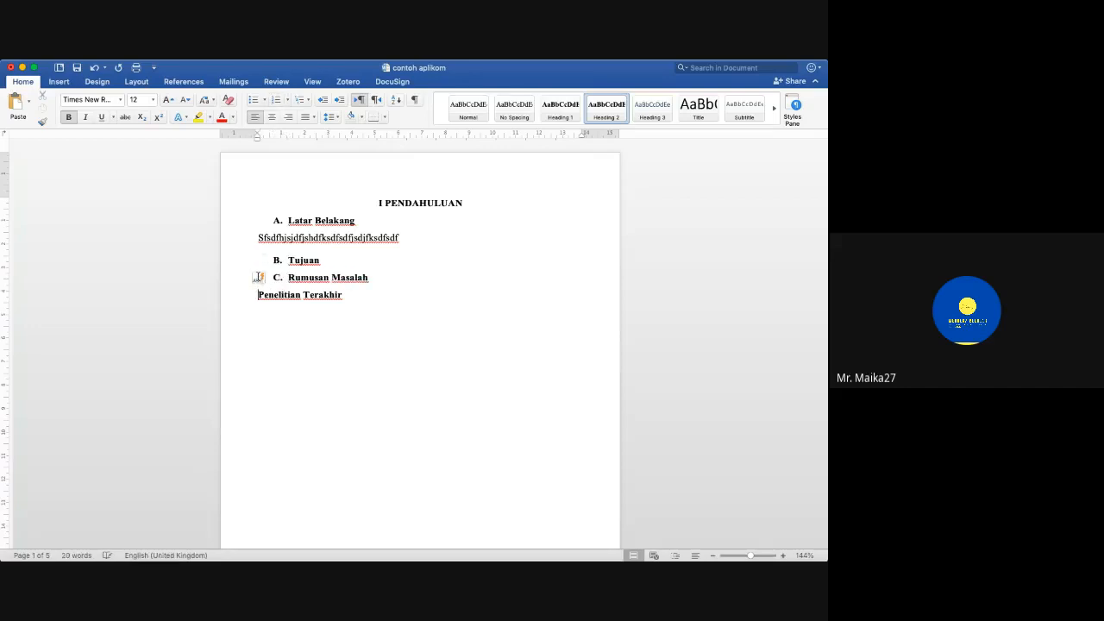
type("D.")
left_click(289, 101)
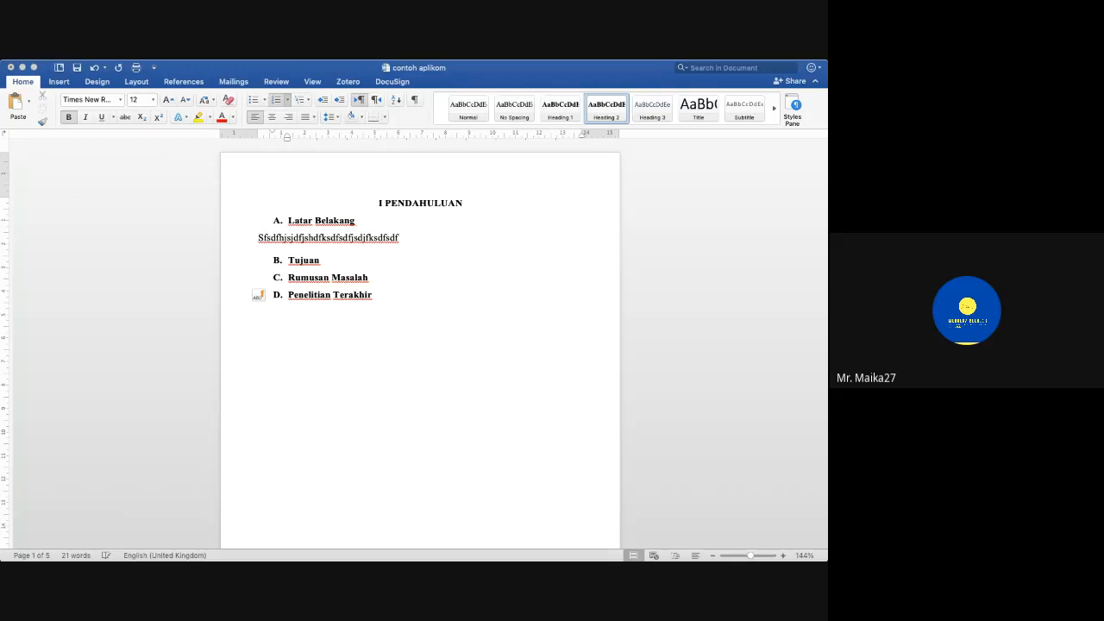
left_click(475, 338)
Step: Remove the indent of the lettered subheadings A to D so they align with the left margin
left_click_drag(287, 220, 382, 299)
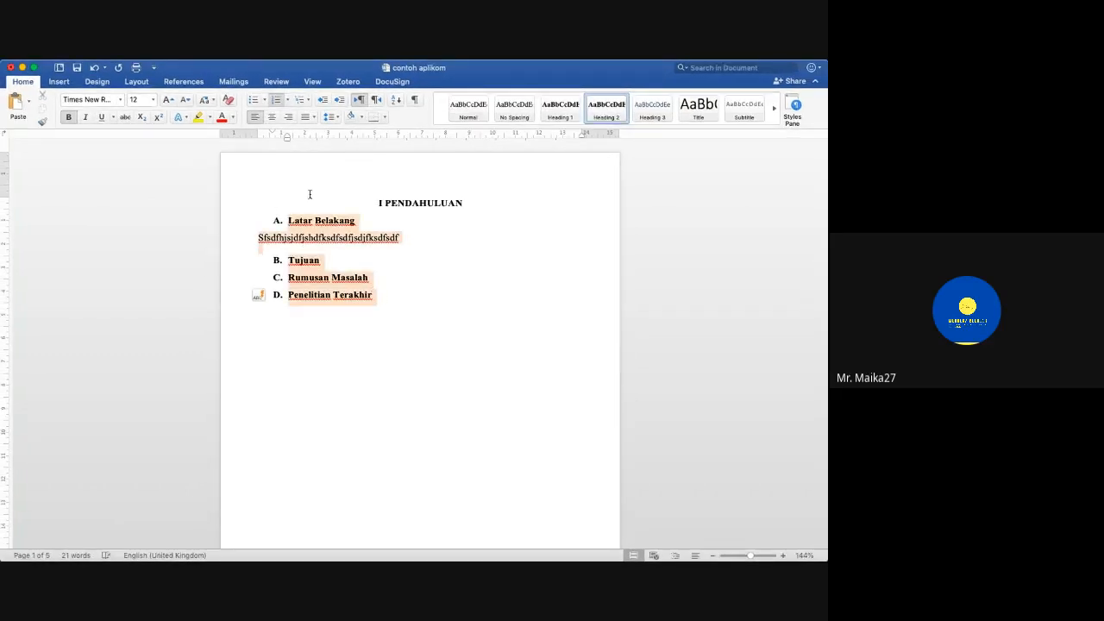
left_click_drag(286, 139, 258, 131)
left_click(419, 276)
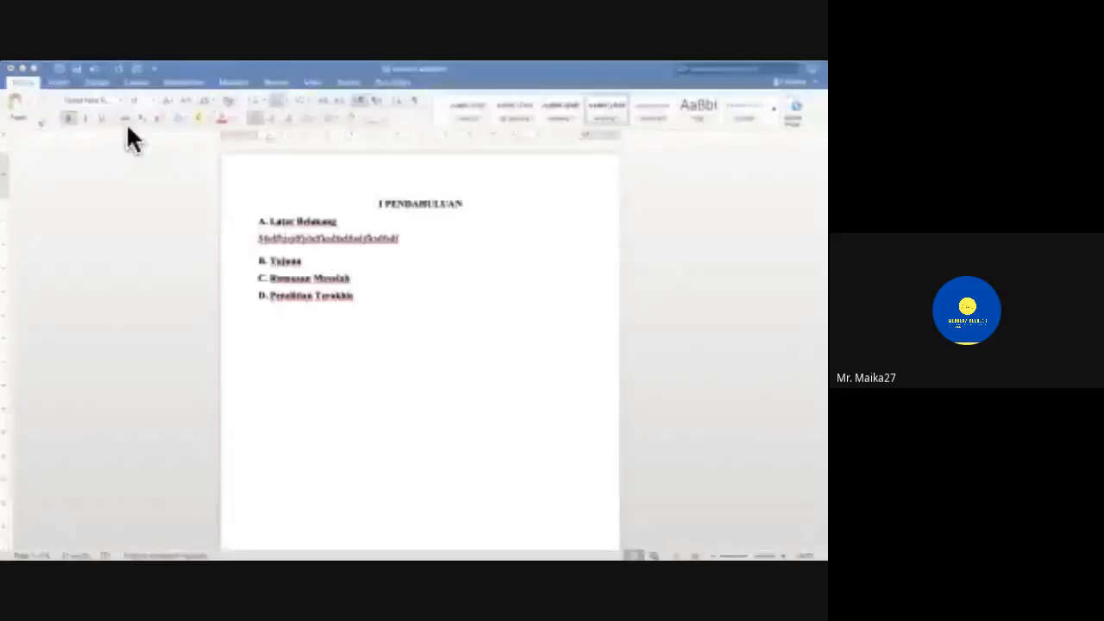
left_click(456, 457)
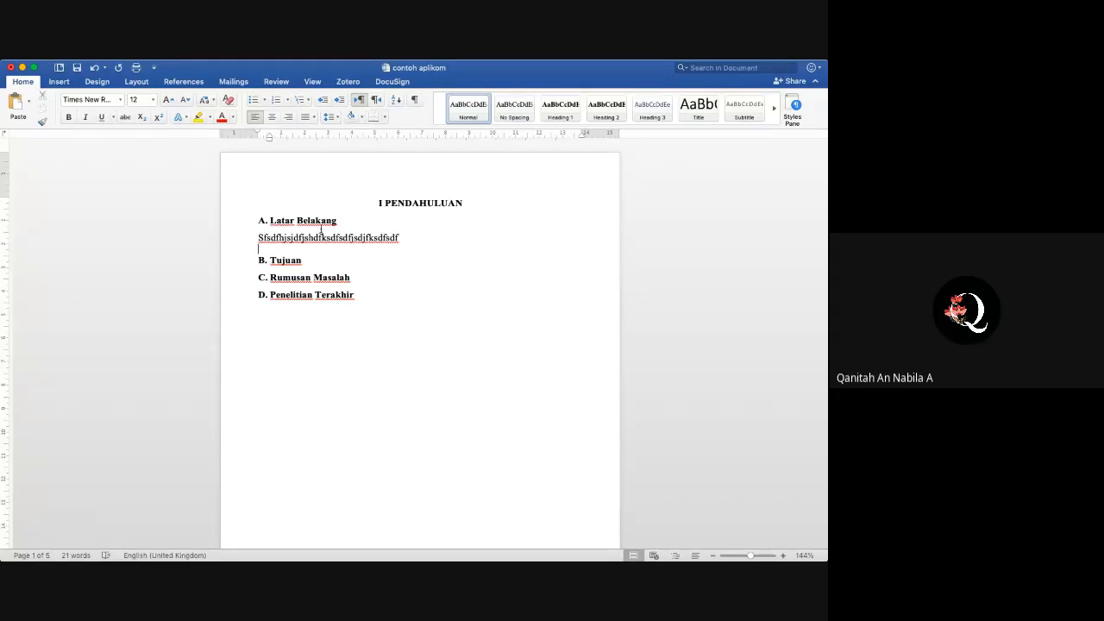
Step: Look through the chapter pages from PENDAHULUAN to the end of the document and return to the first page
left_click(369, 205)
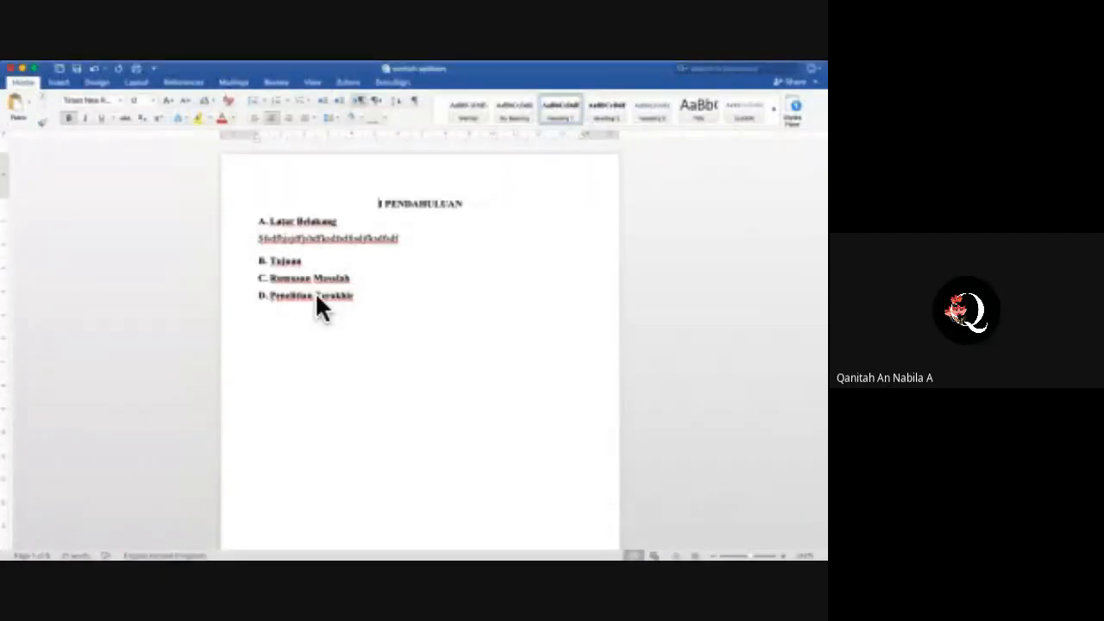
scroll(569, 431, "down", 5)
scroll(569, 432, "down", 3)
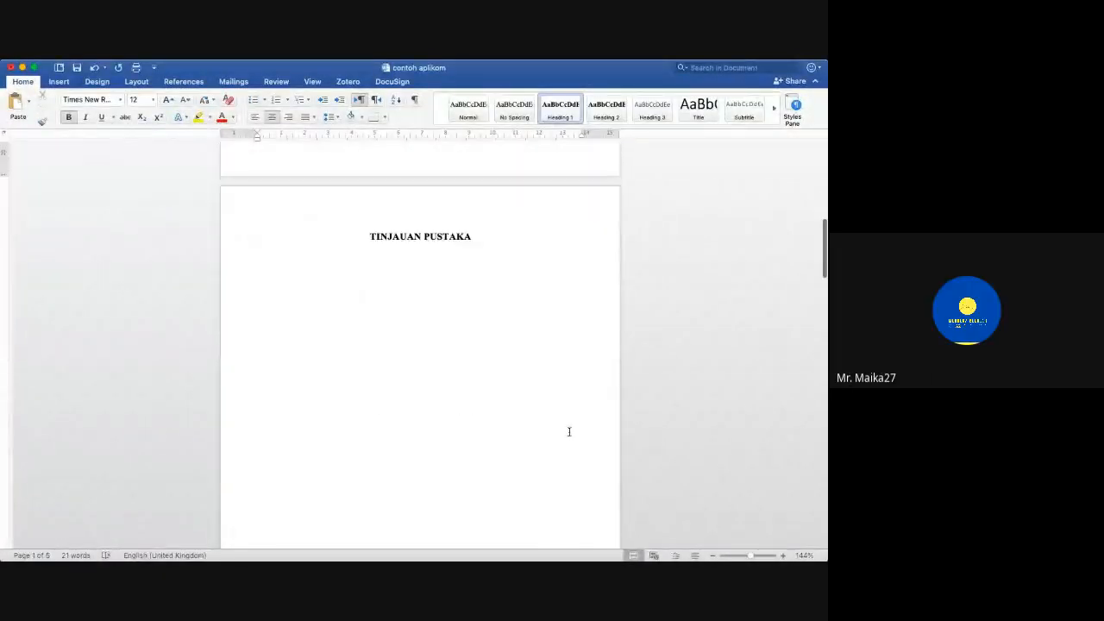
left_click(425, 215)
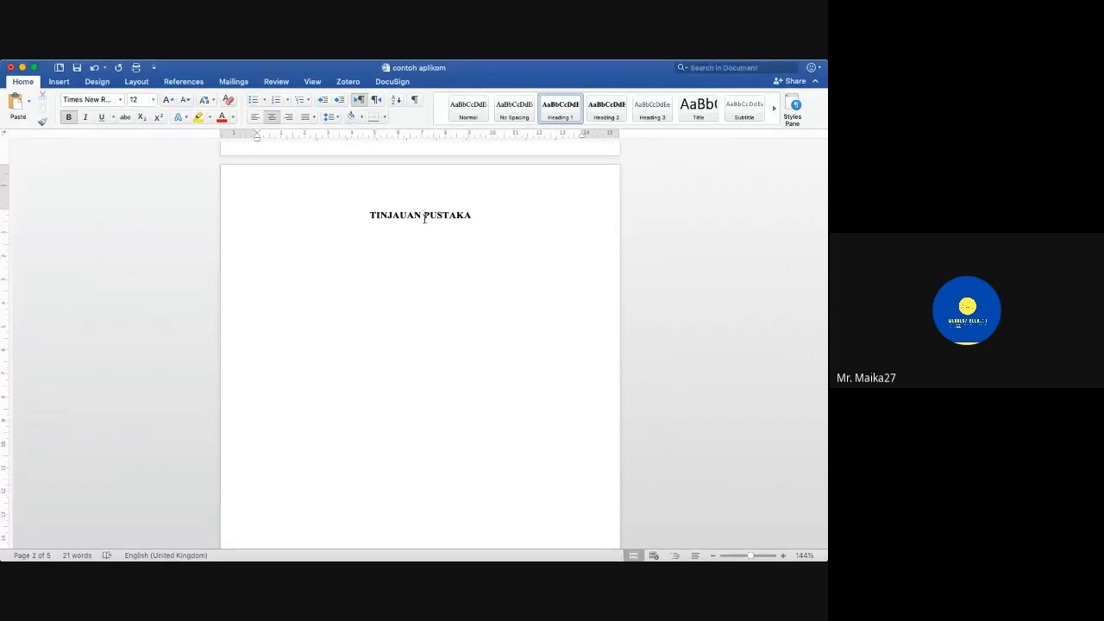
scroll(424, 219, "down", 10)
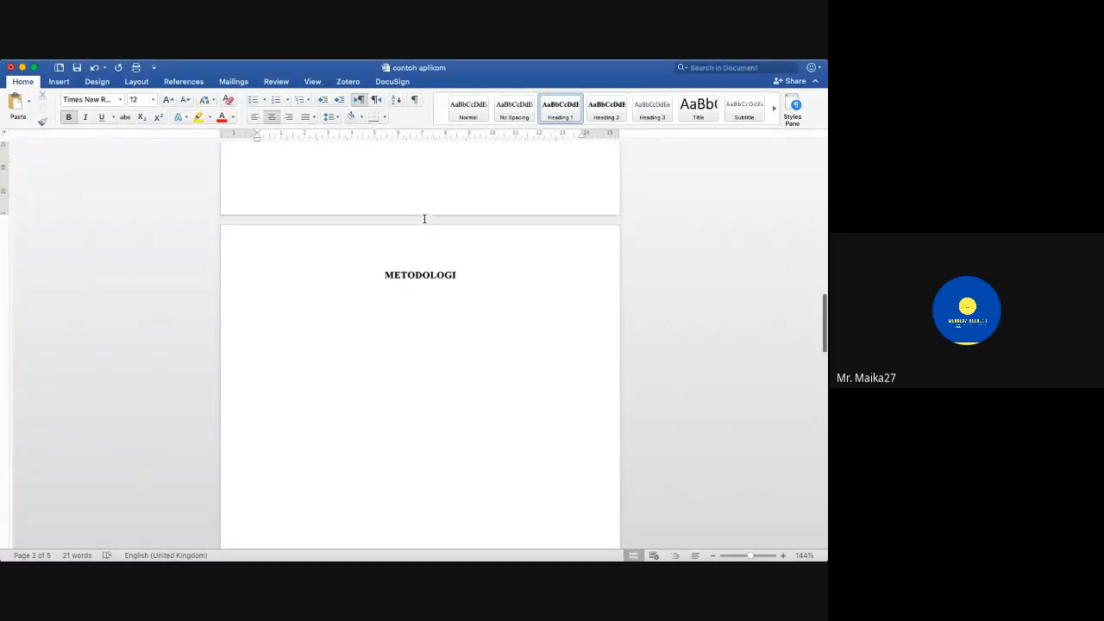
scroll(424, 218, "down", 15)
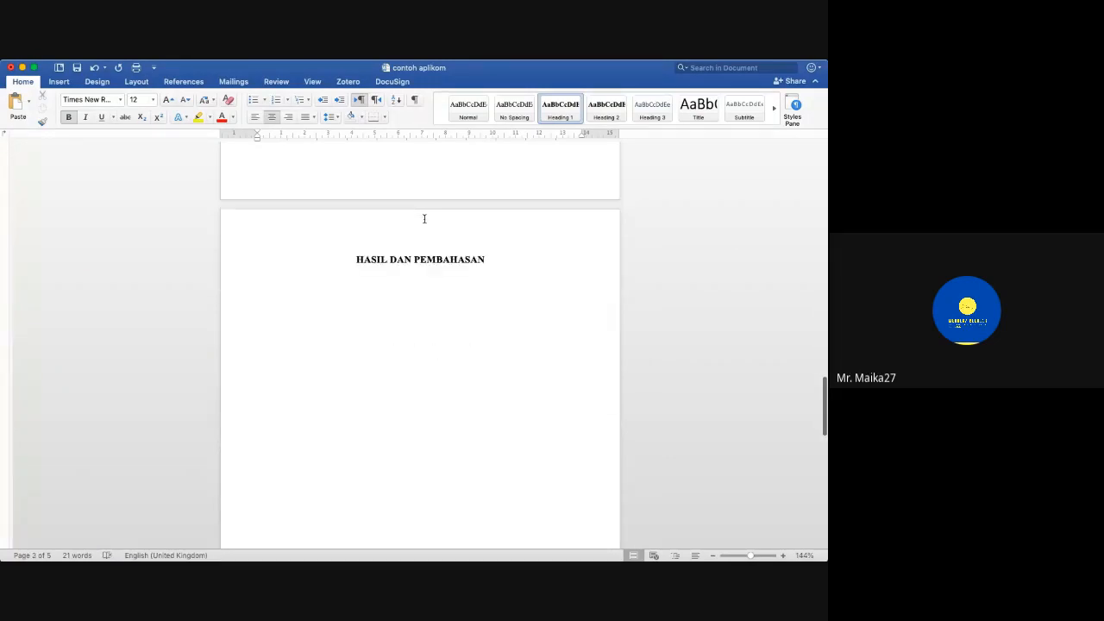
scroll(424, 218, "down", 10)
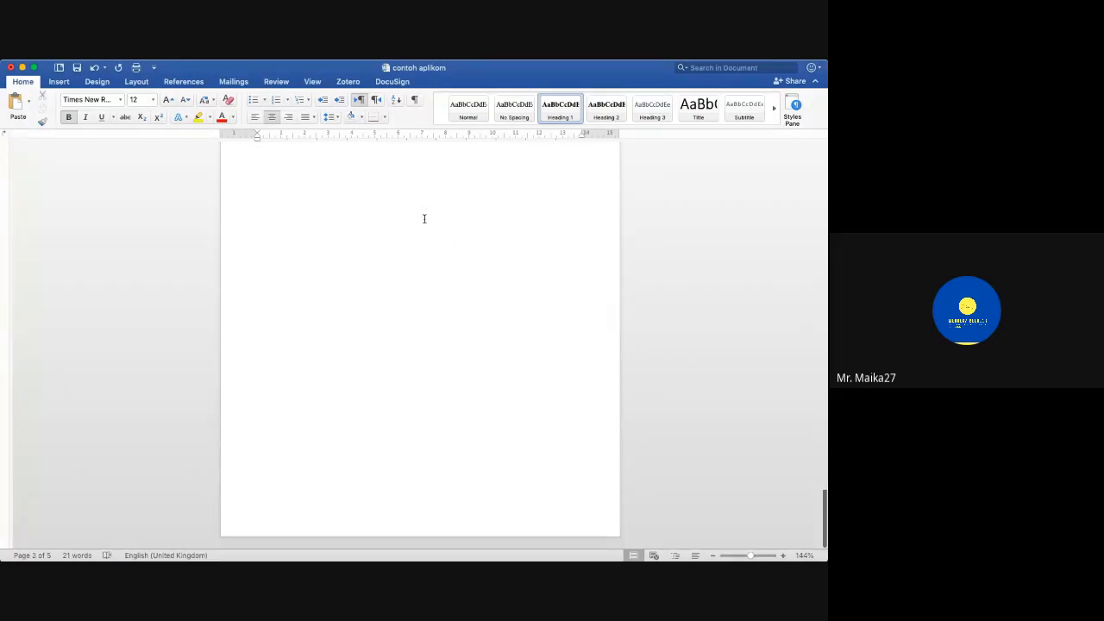
scroll(526, 234, "up", 20)
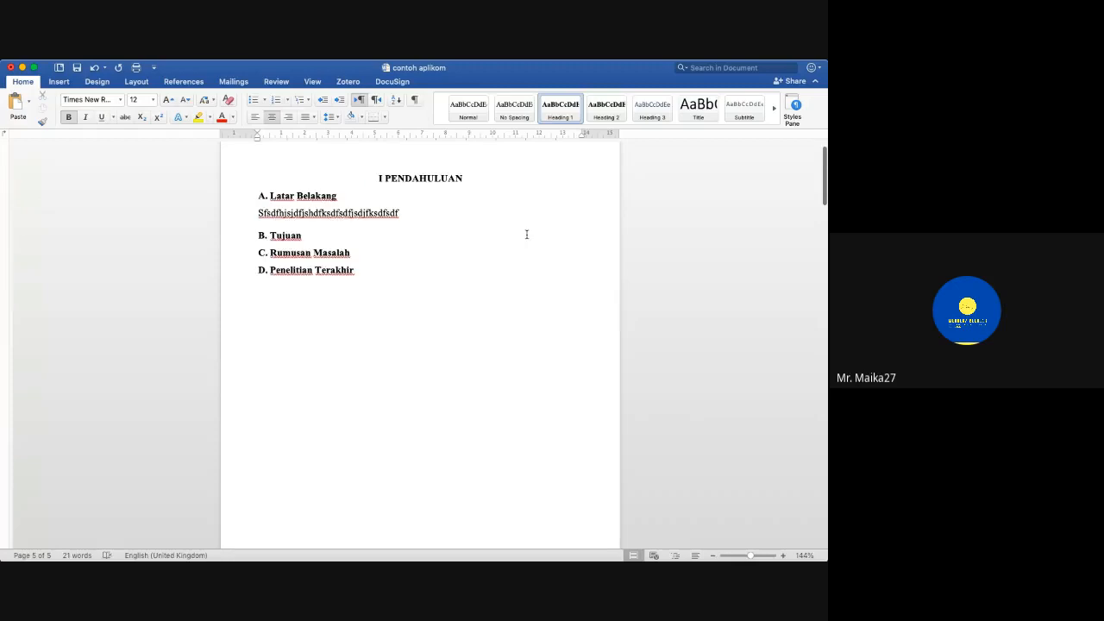
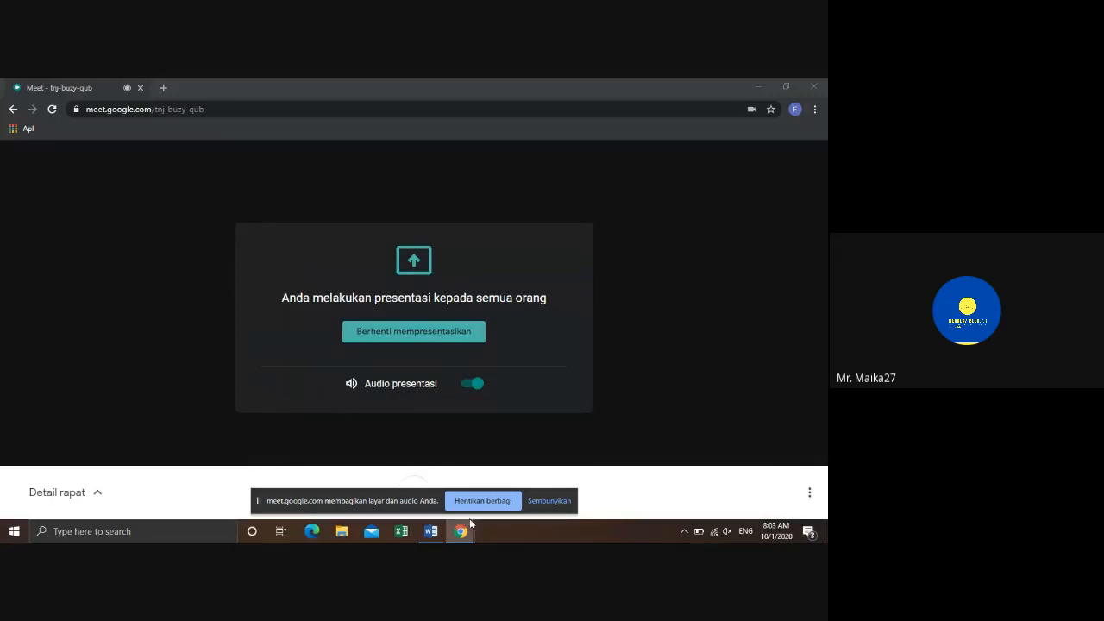
Step: Switch from the Google Meet call to the Word document and show the formatting marks on the TINJAUAN PUSTAKA page
left_click(433, 531)
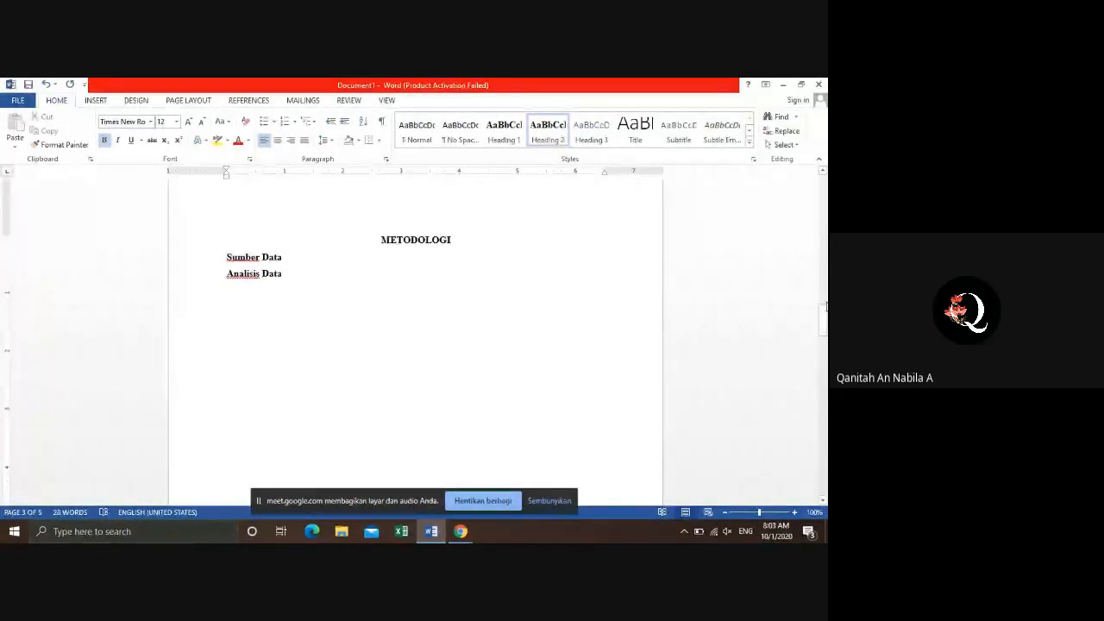
left_click_drag(827, 319, 826, 251)
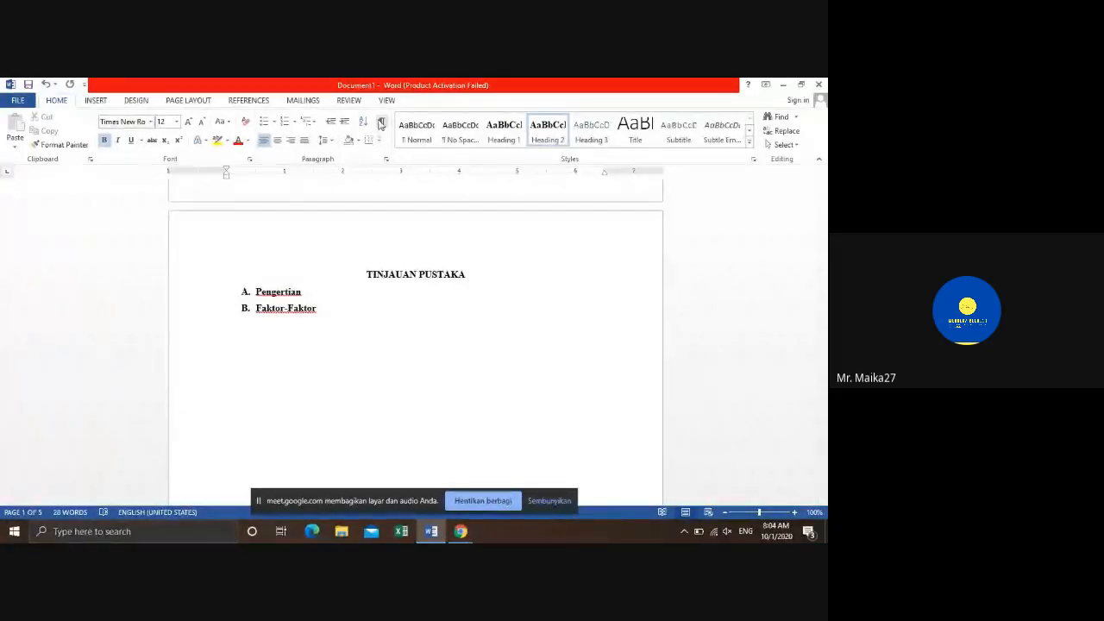
left_click(381, 125)
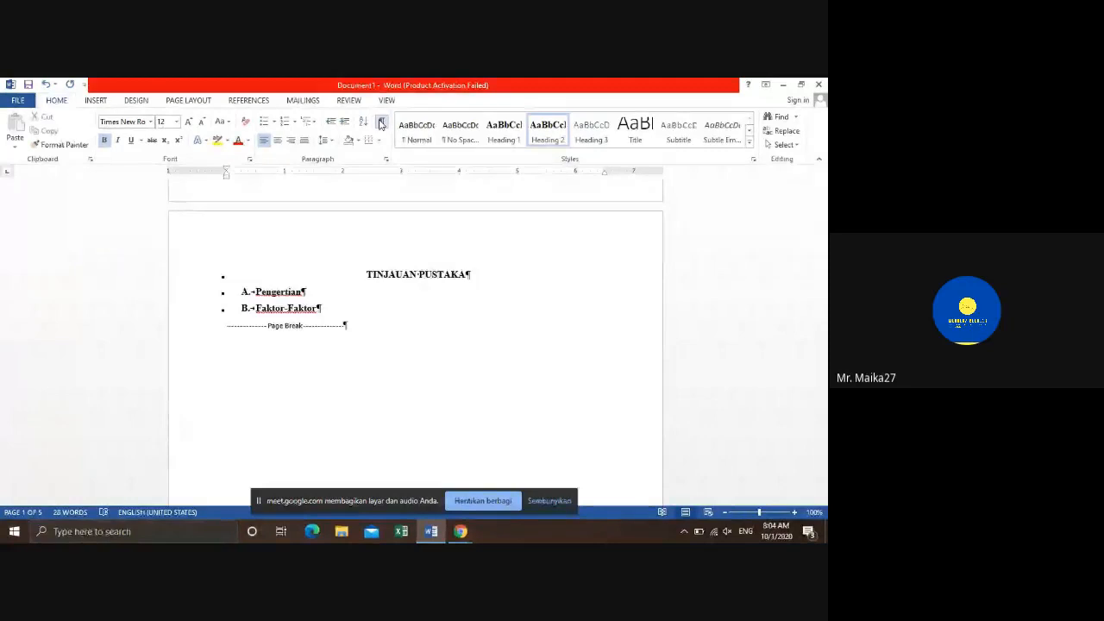
Step: Delete the text "Alhamdulillah" under the HASIL DAN PEMBAHASAN title
left_click_drag(825, 252, 824, 314)
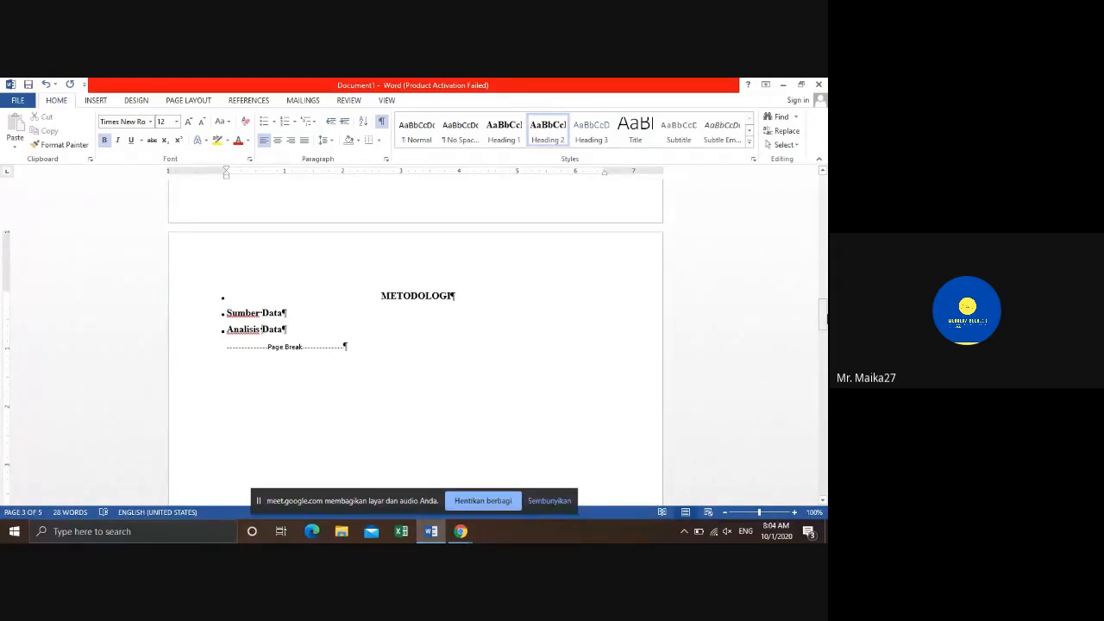
left_click_drag(824, 317, 824, 384)
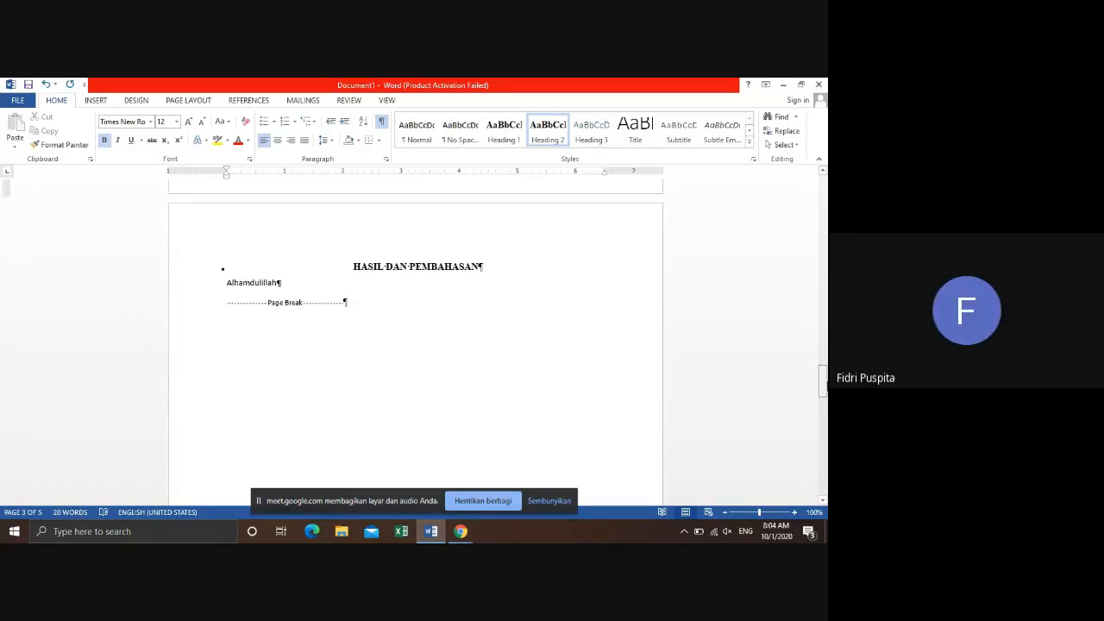
left_click(282, 285)
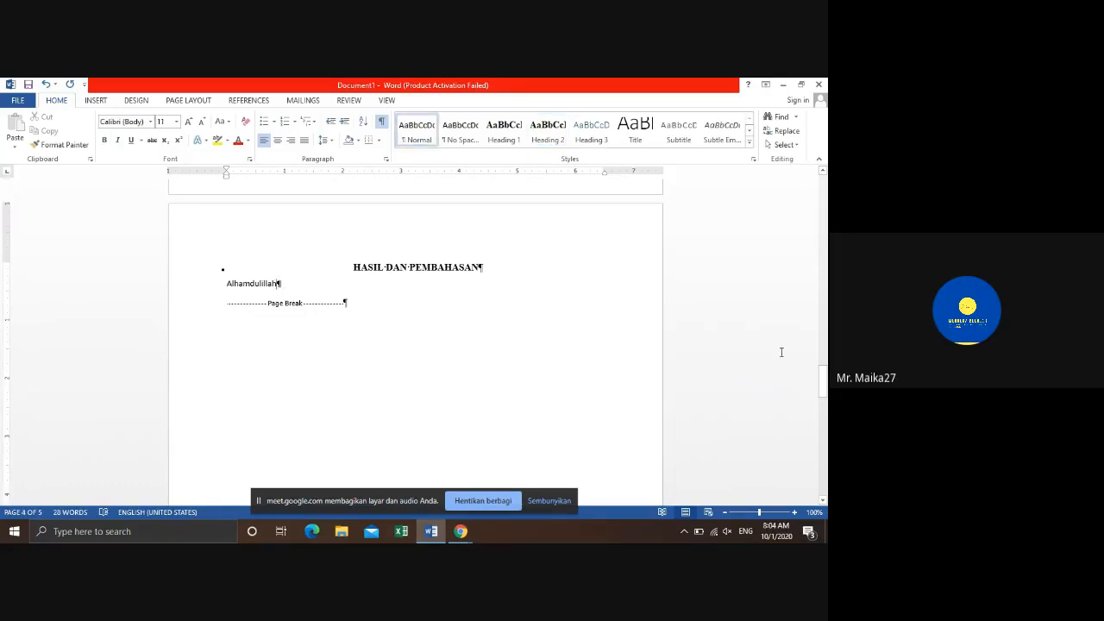
key("BackSpace")
key("BackSpace")
key("BackSpace")
key("BackSpace")
key("BackSpace")
key("BackSpace")
key("BackSpace")
key("BackSpace")
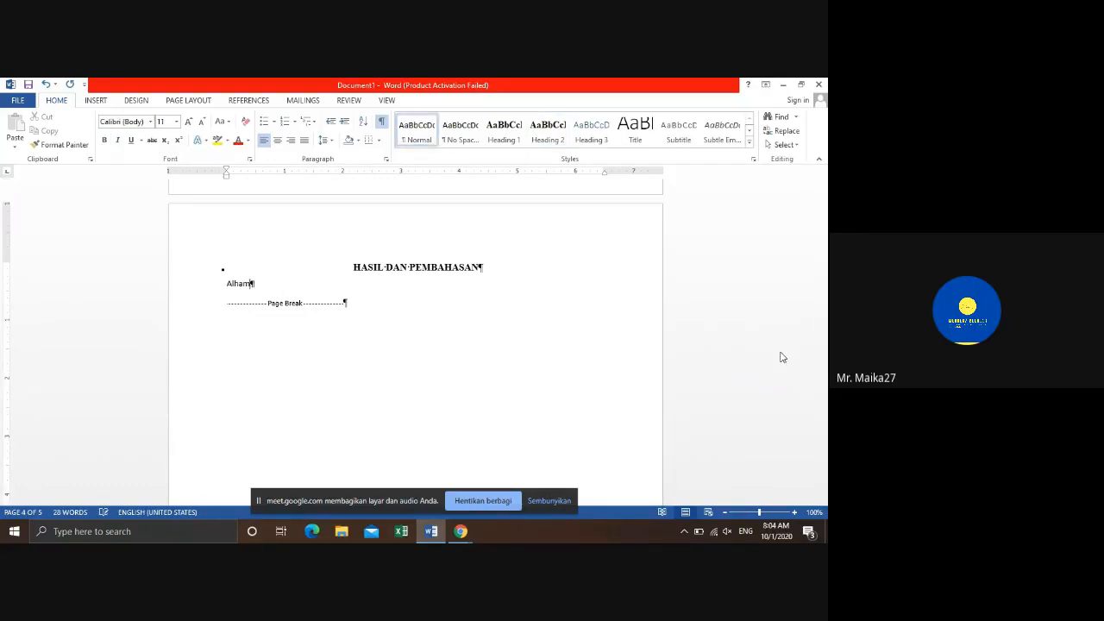
key("BackSpace")
key("BackSpace")
key("BackSpace")
key("BackSpace")
key("BackSpace")
Step: Add the Heading 2 subheadings "Hasil" and "Pembahasan" under the HASIL DAN PEMBAHASAN title
left_click(563, 125)
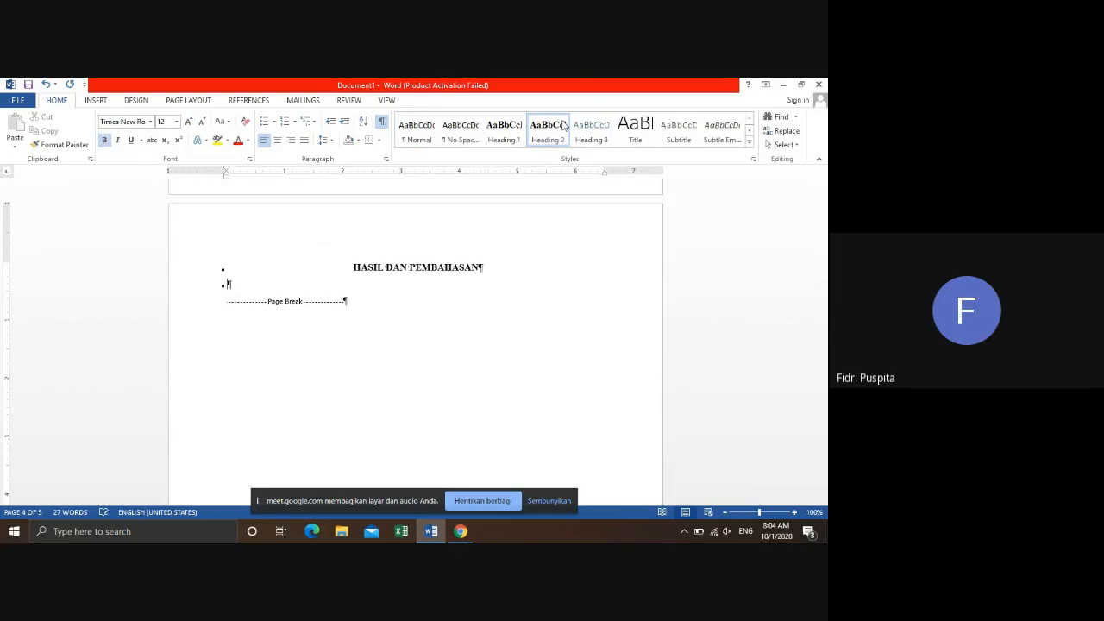
type("Hasil")
key("Return")
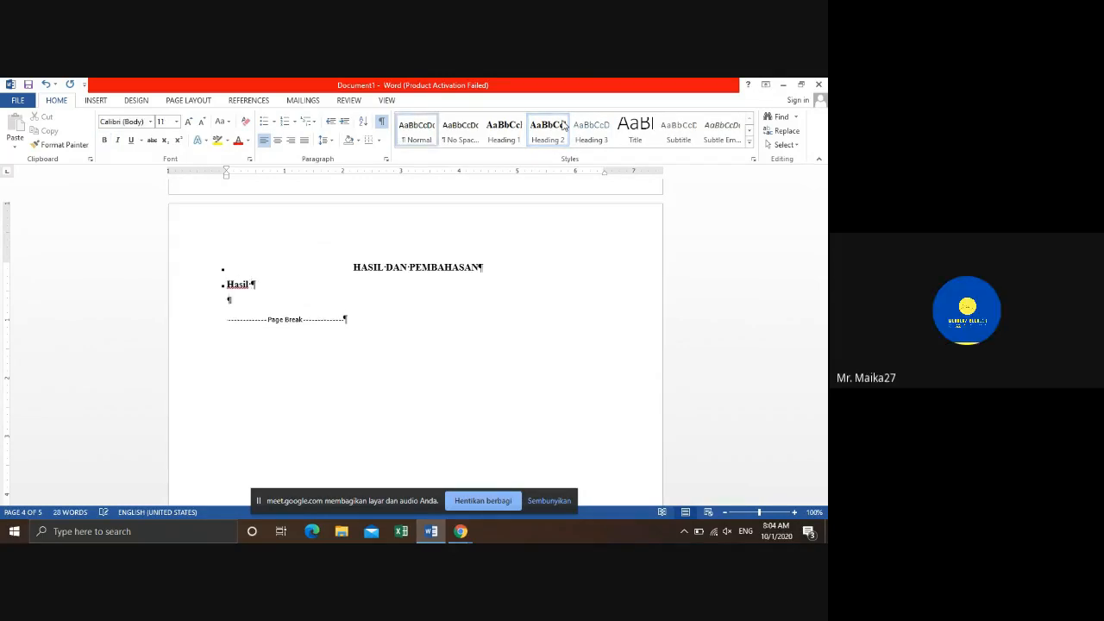
left_click(563, 126)
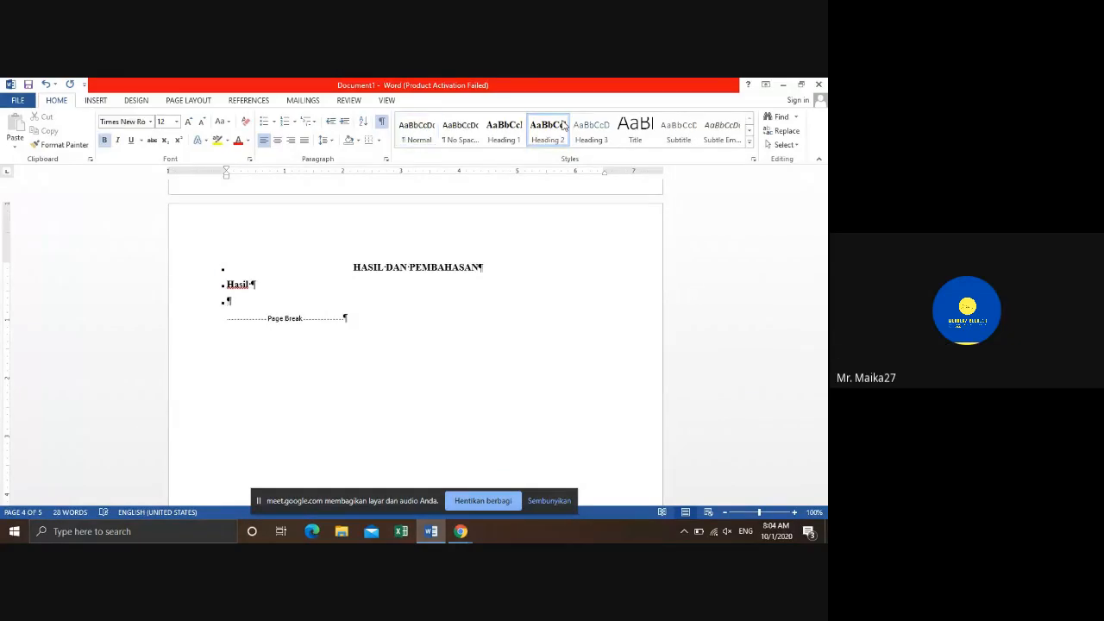
type("pemba")
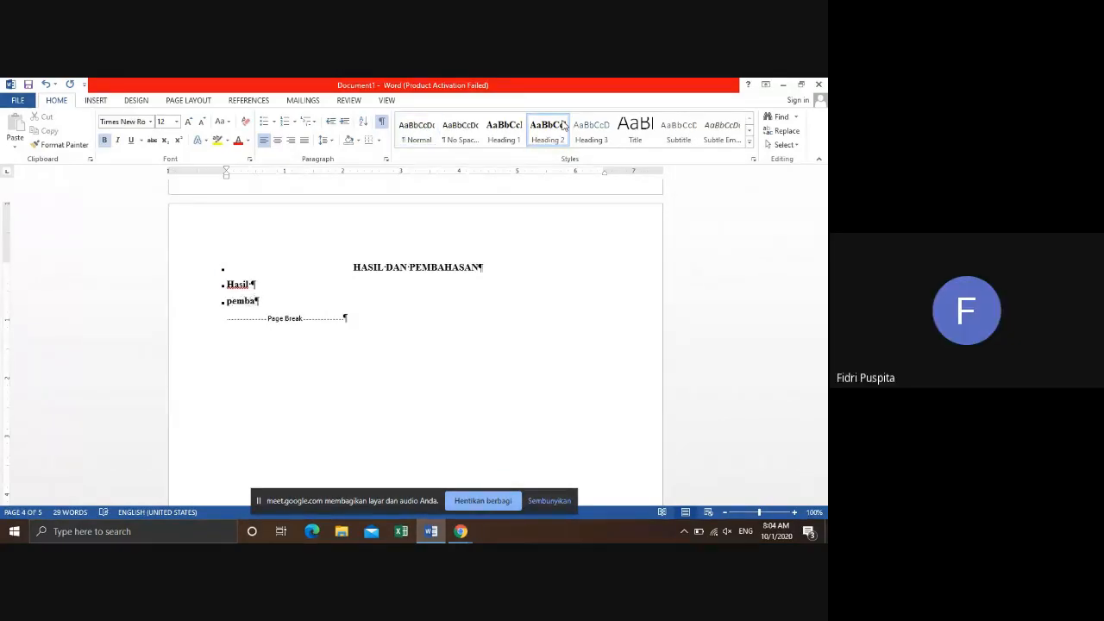
type("hasan")
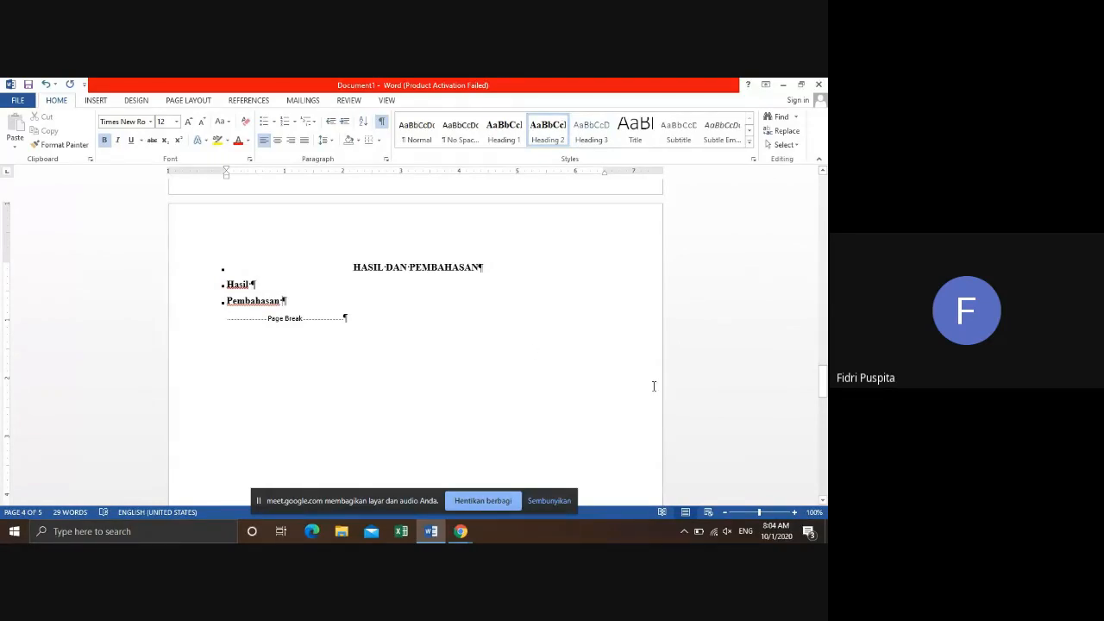
scroll(654, 385, "down", 10)
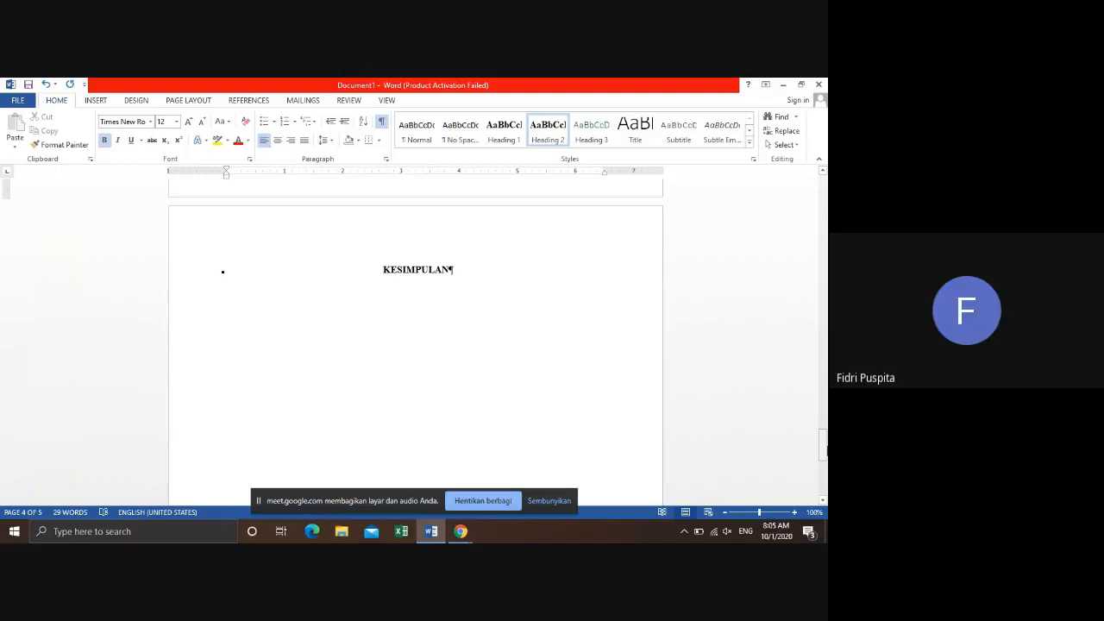
key("Up")
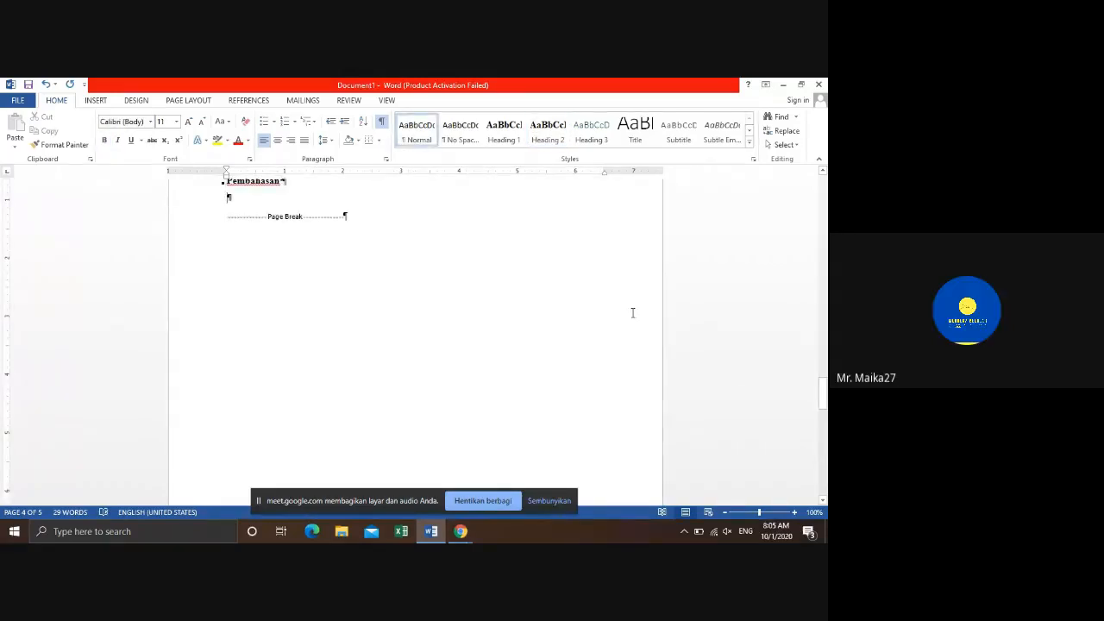
key("Up")
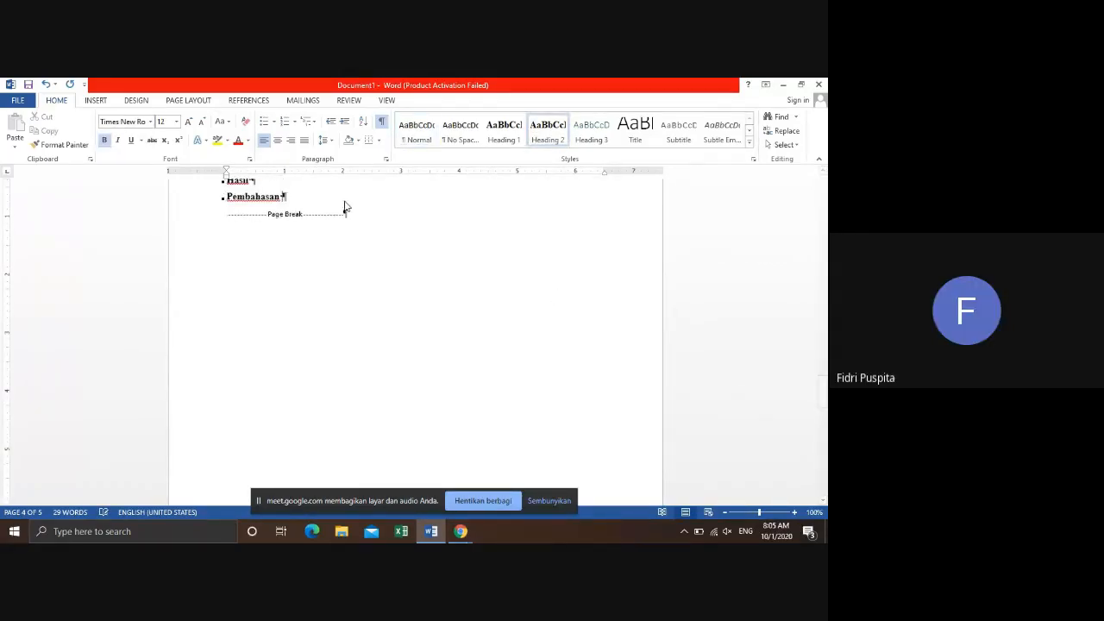
Step: Add the Heading 2 subheadings "Kesimpulan 1" and "Kesimpulan 2" under the KESIMPULAN title on the last page
left_click_drag(824, 392, 824, 436)
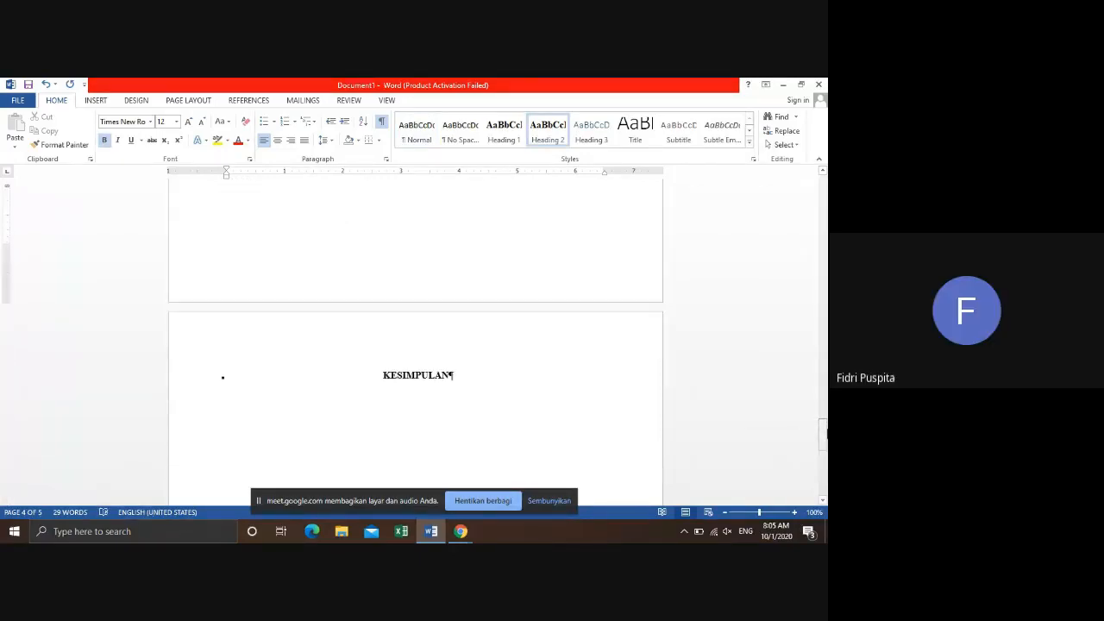
left_click(456, 376)
key("Return")
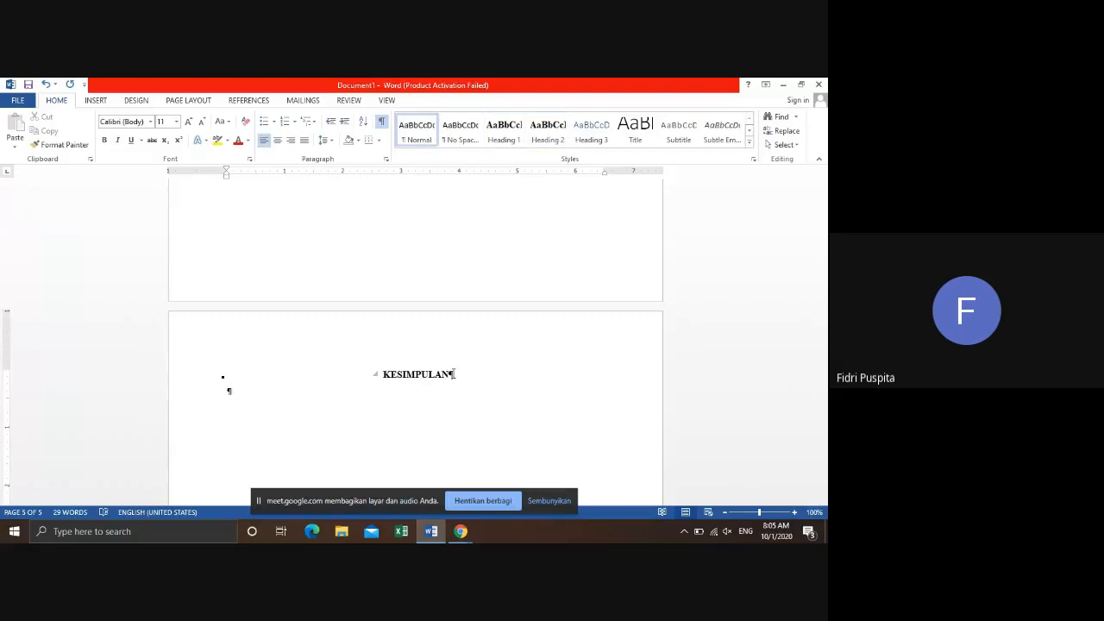
left_click(560, 139)
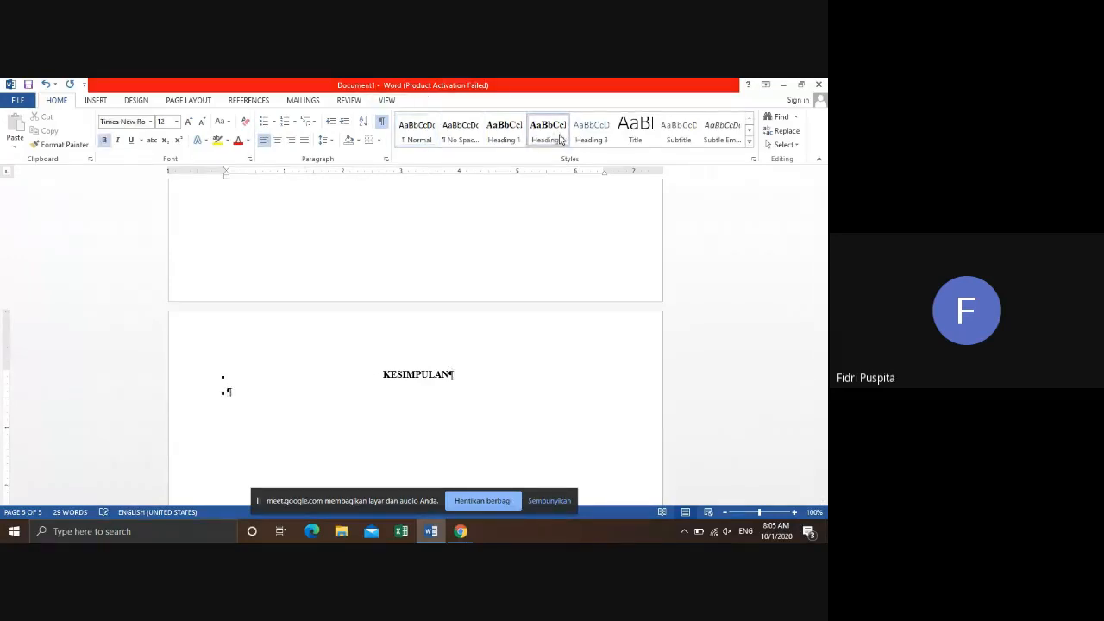
type("kesimp")
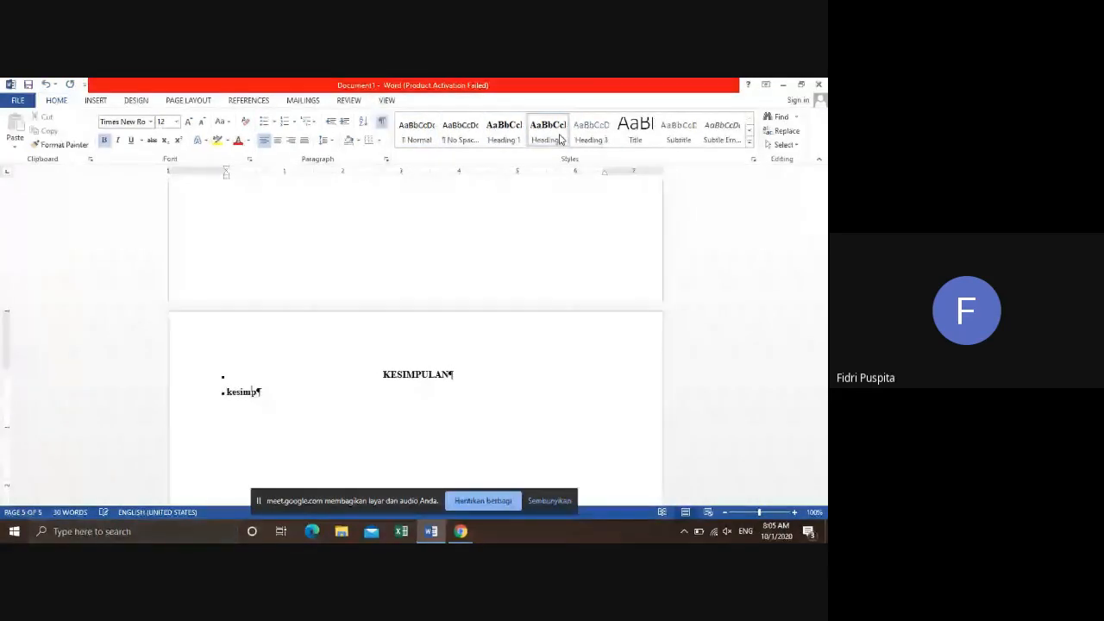
type("ulan 1")
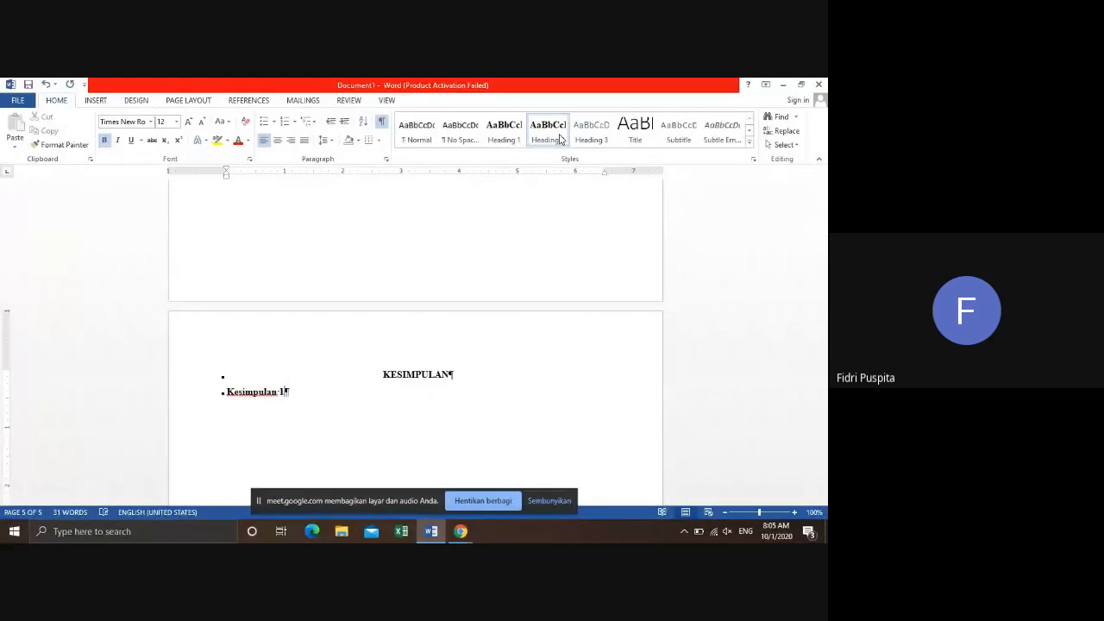
key("Return")
left_click(561, 140)
type("k")
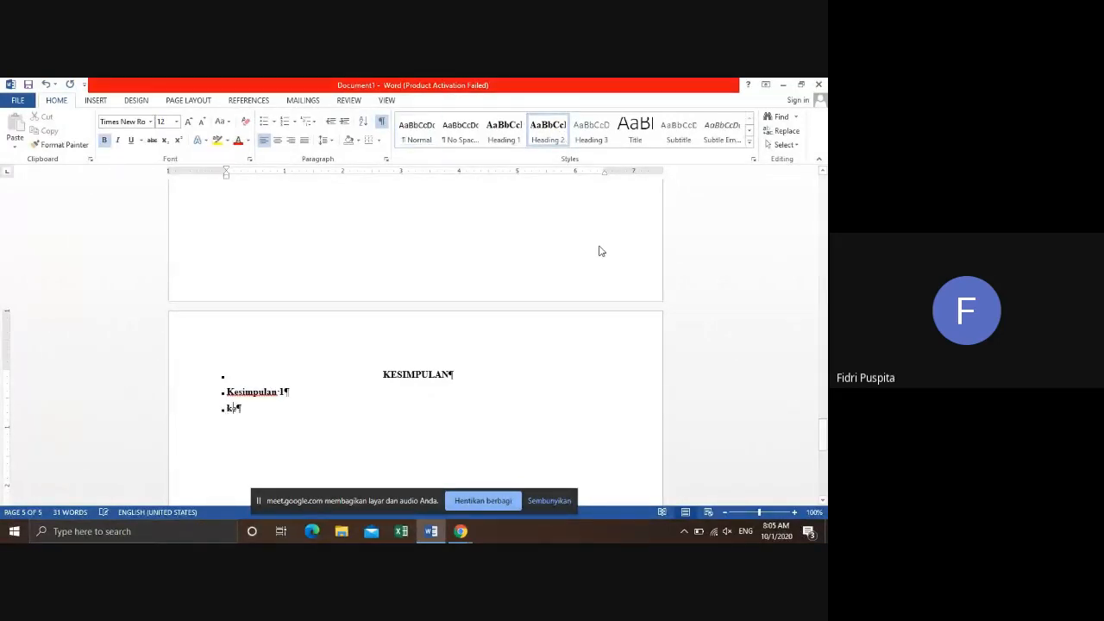
type("esimpulan 2")
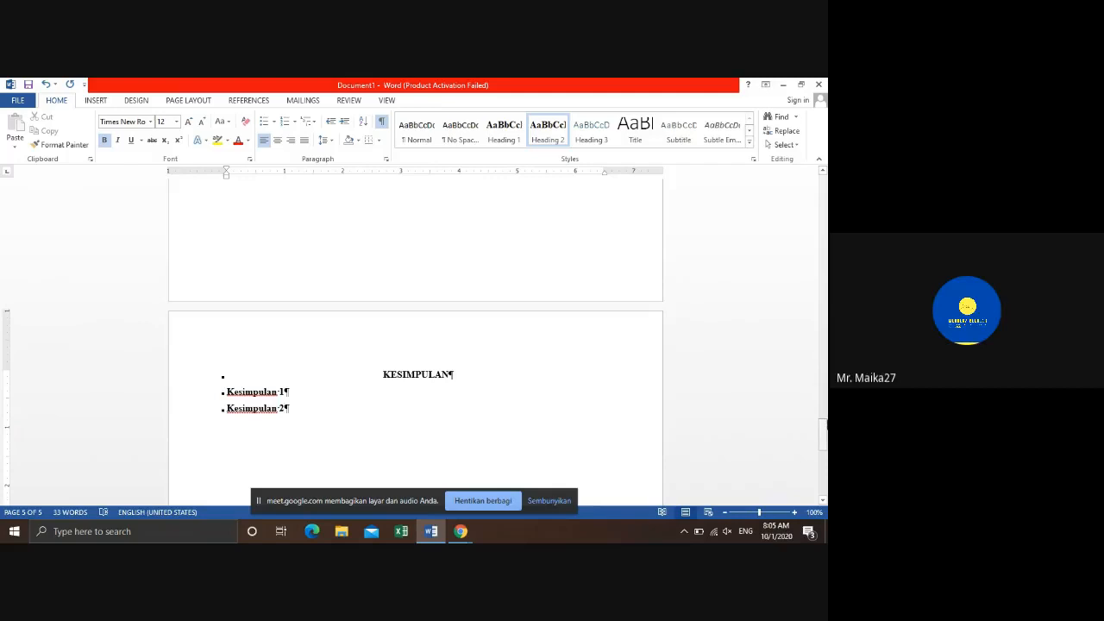
left_click_drag(826, 426, 825, 350)
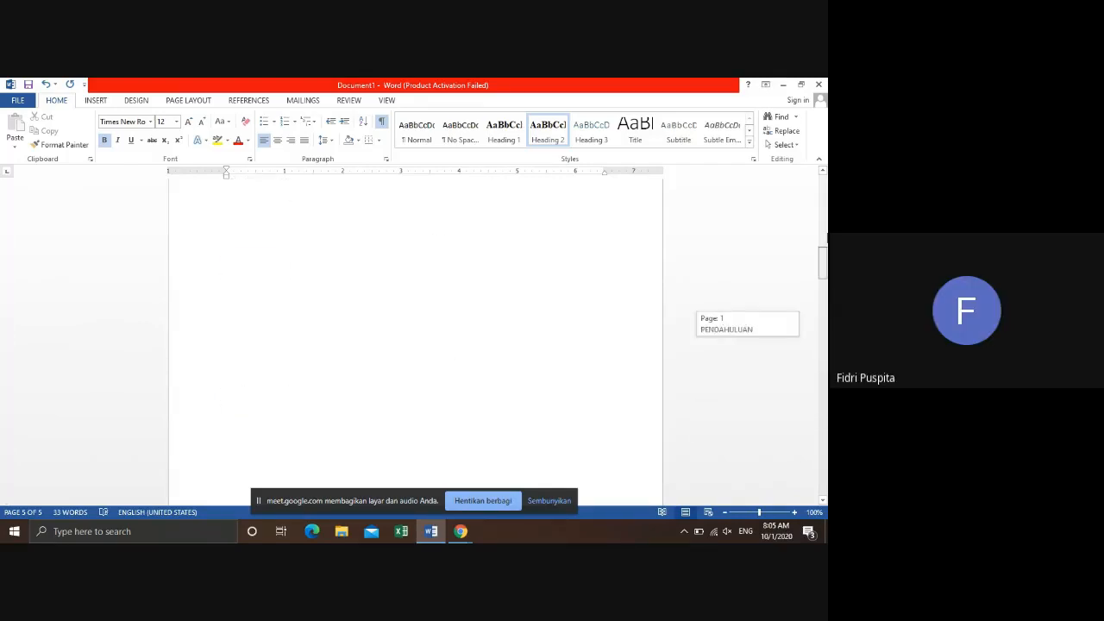
left_click_drag(827, 238, 828, 254)
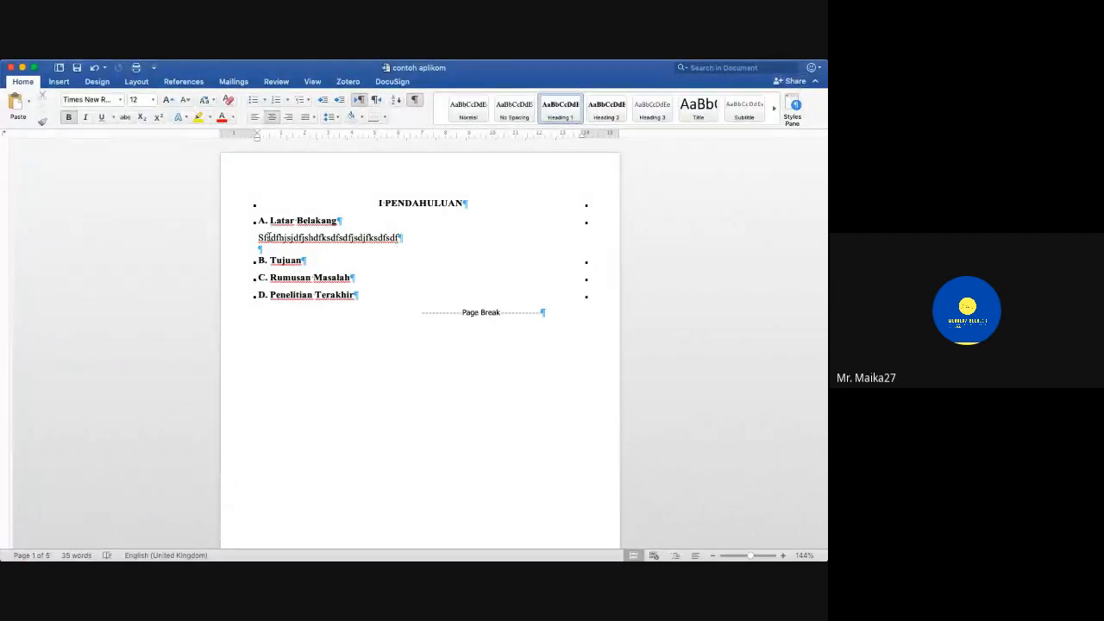
Step: In the contoh aplikom document, replace the text of subheading A with "Sub Bab" and the chapter title with "I Bab"
left_click(272, 221)
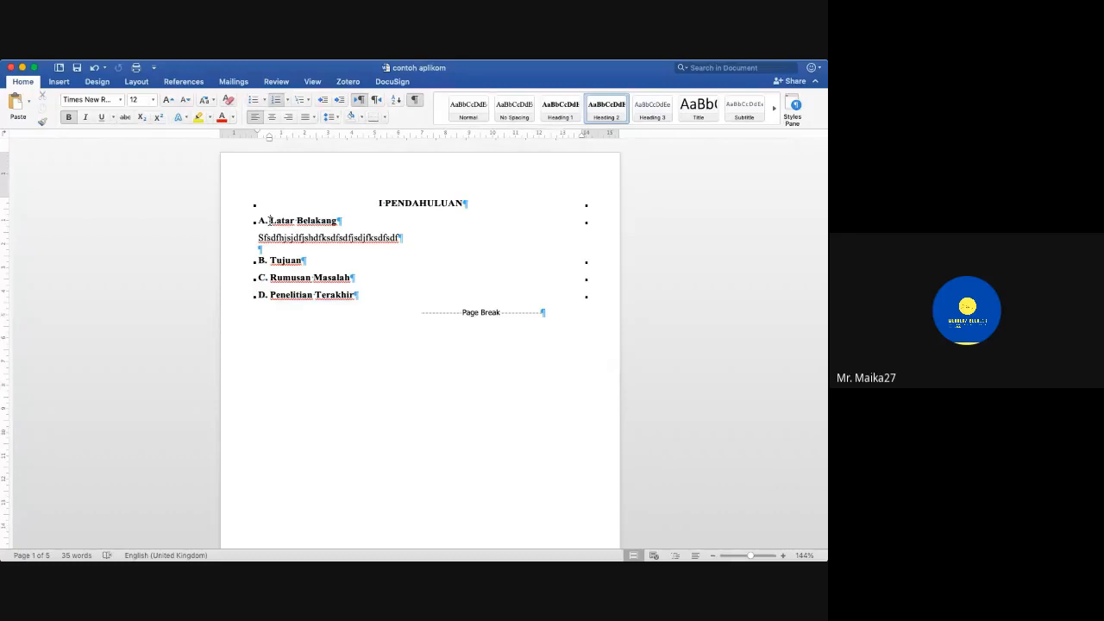
triple_click(270, 221)
type("Sub Bab")
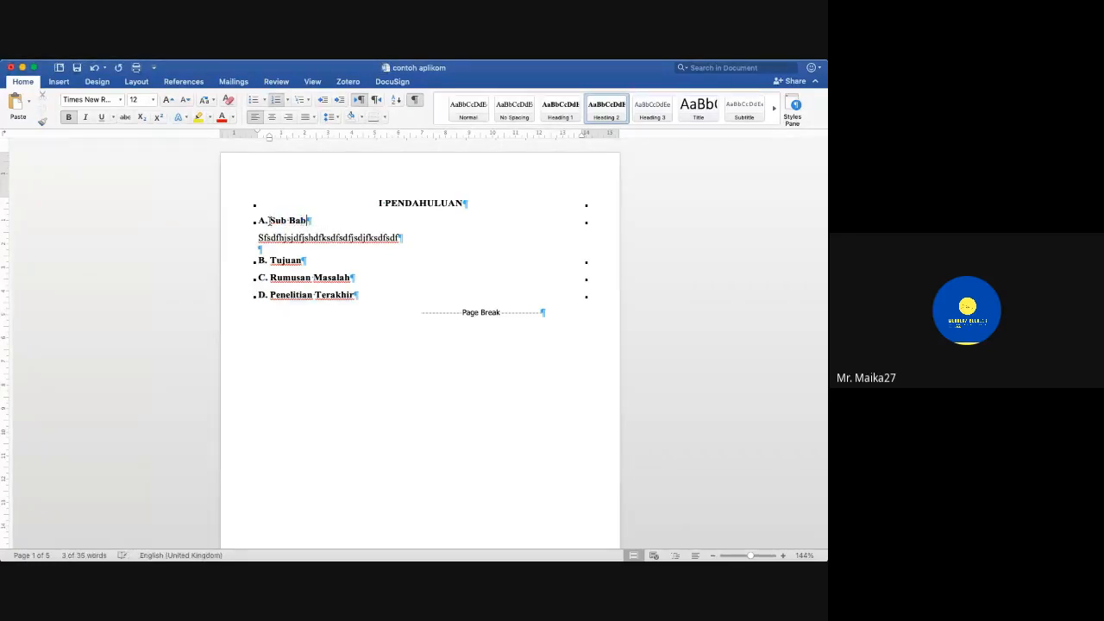
triple_click(385, 202)
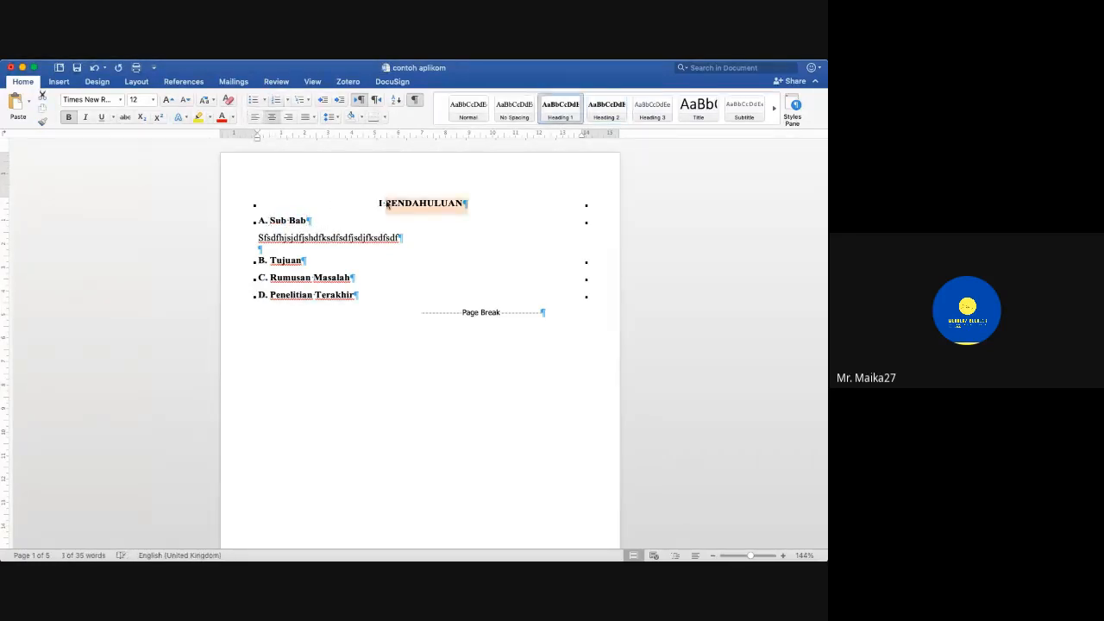
type("I Bab")
key("Down")
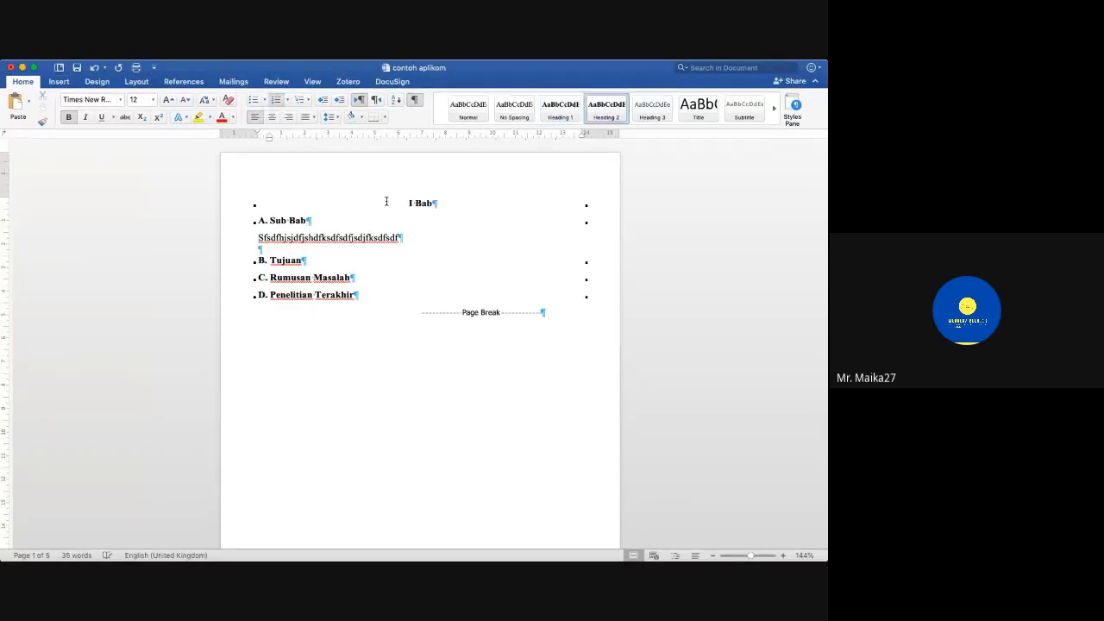
Step: Insert an empty line below subheading A and extend the subheading to "Sub Bab Latar Belakang"
key("Return")
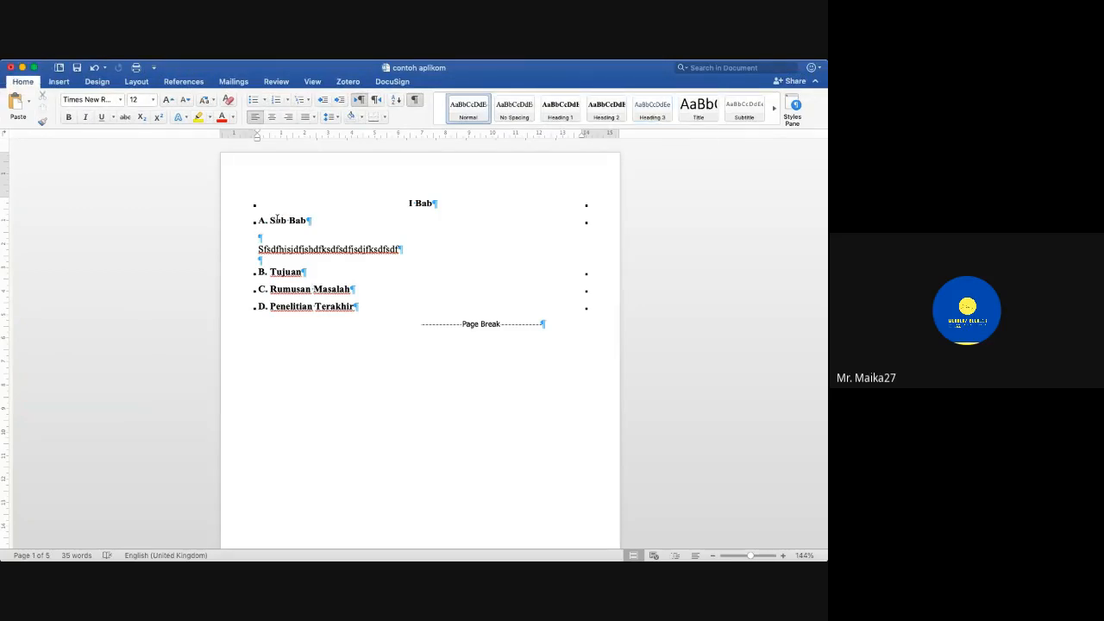
key("Left")
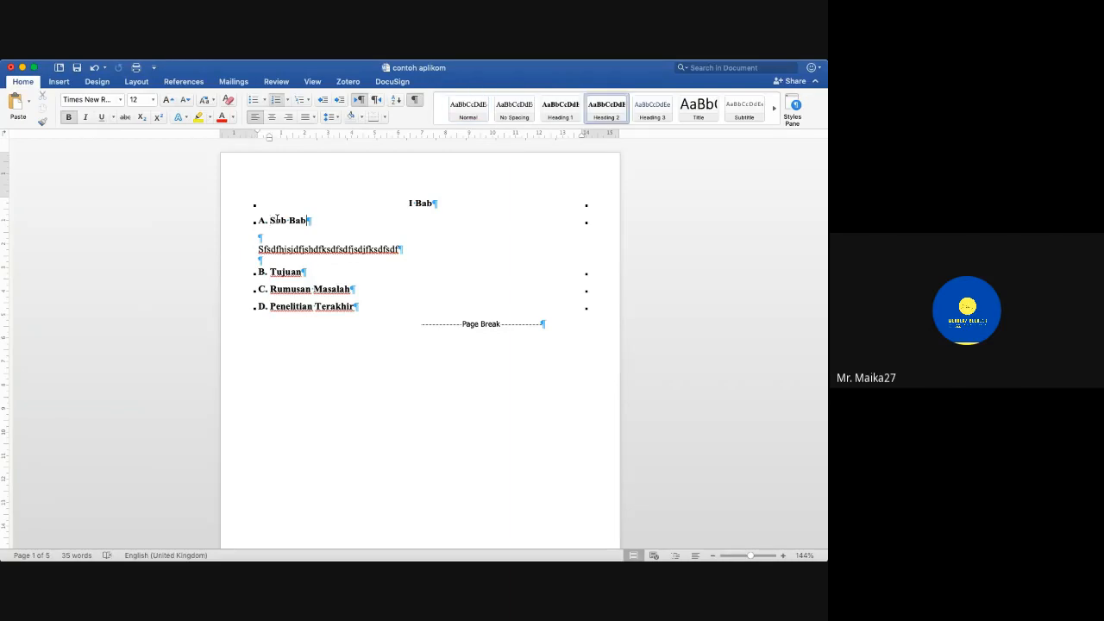
type("Lata")
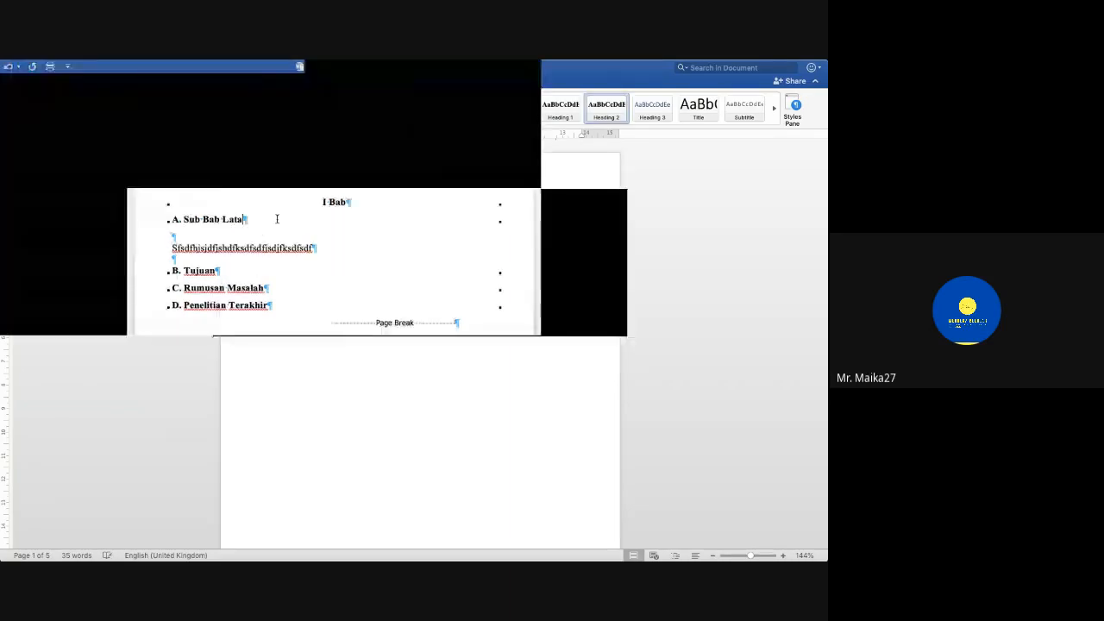
type("r Belakan")
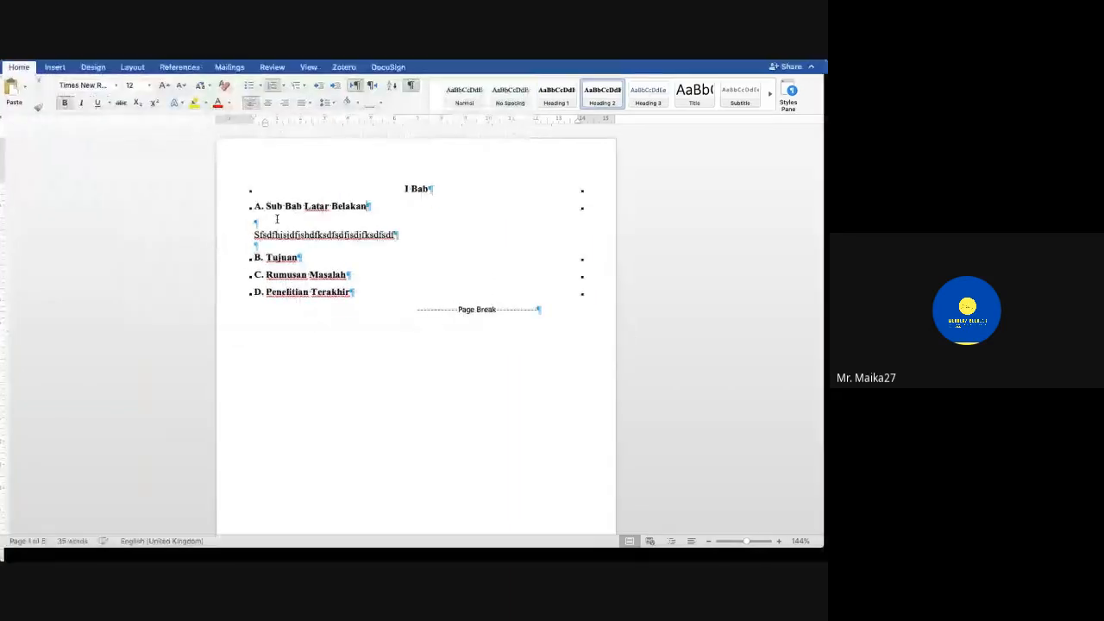
type("g")
key("Down")
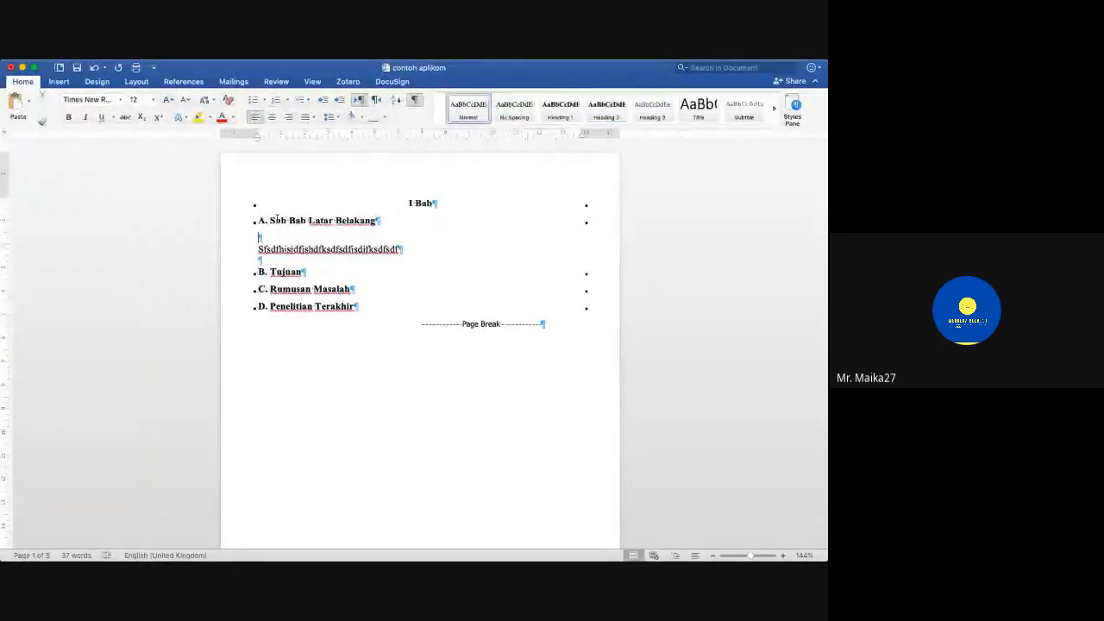
Step: Add the numbered Heading 3 "1. Masalah" under subheading A, with an empty line below it indented to align with the heading text
left_click(652, 109)
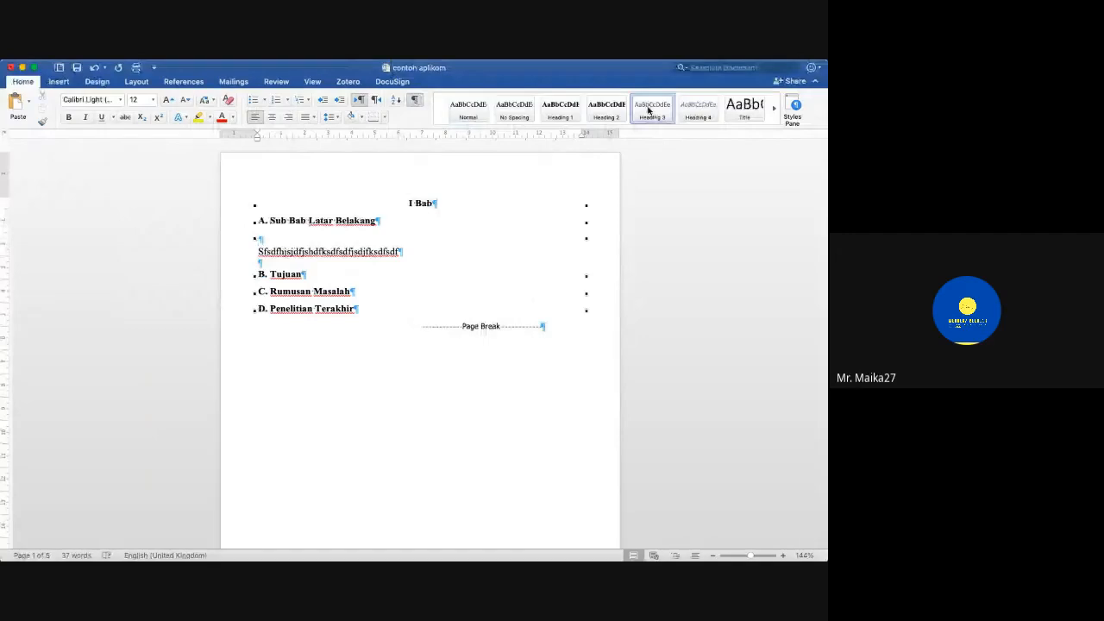
type("1.")
key("Tab")
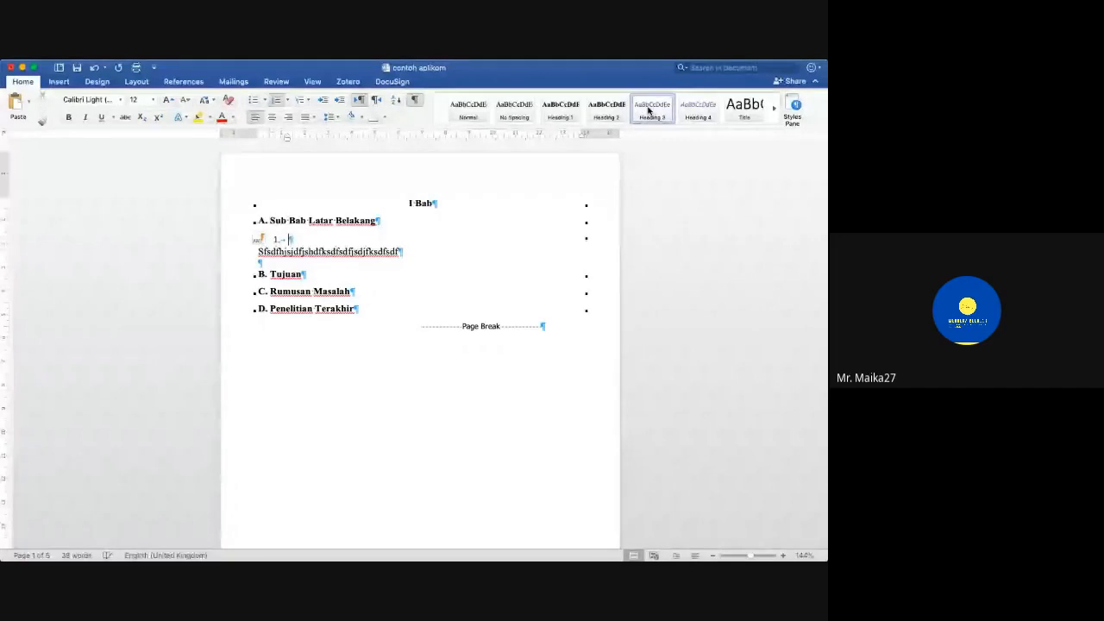
type("Masalah")
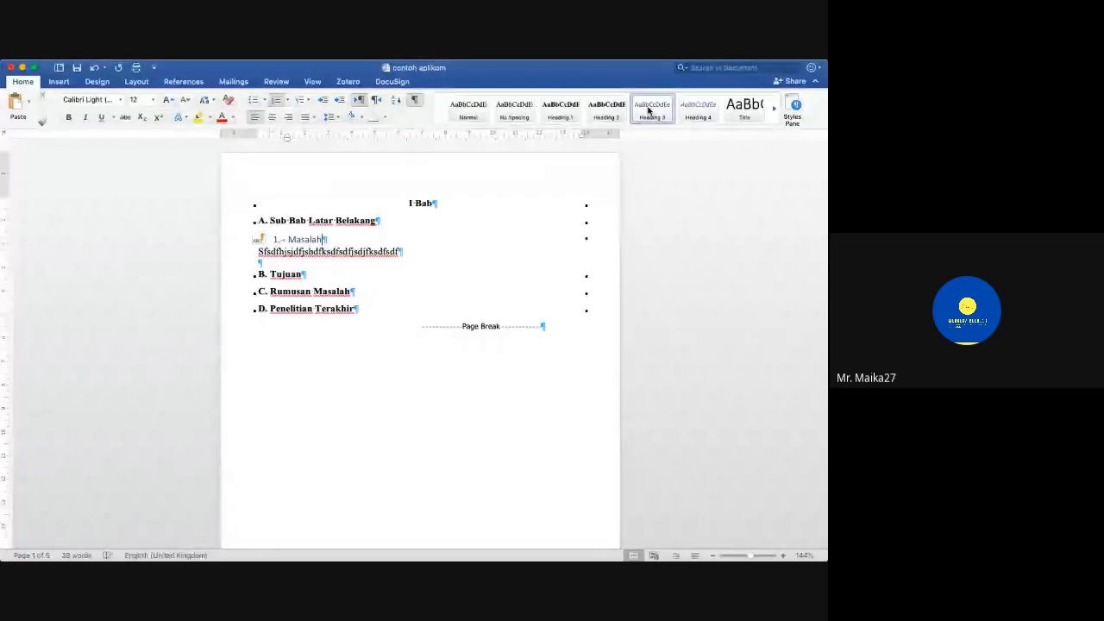
key("Return")
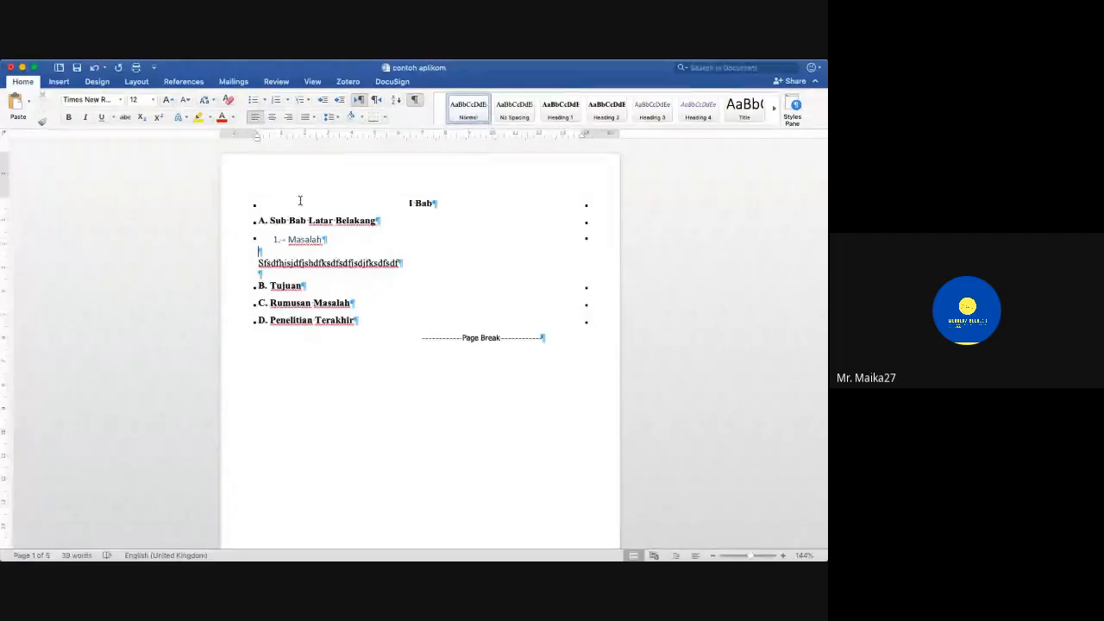
left_click_drag(276, 146, 289, 144)
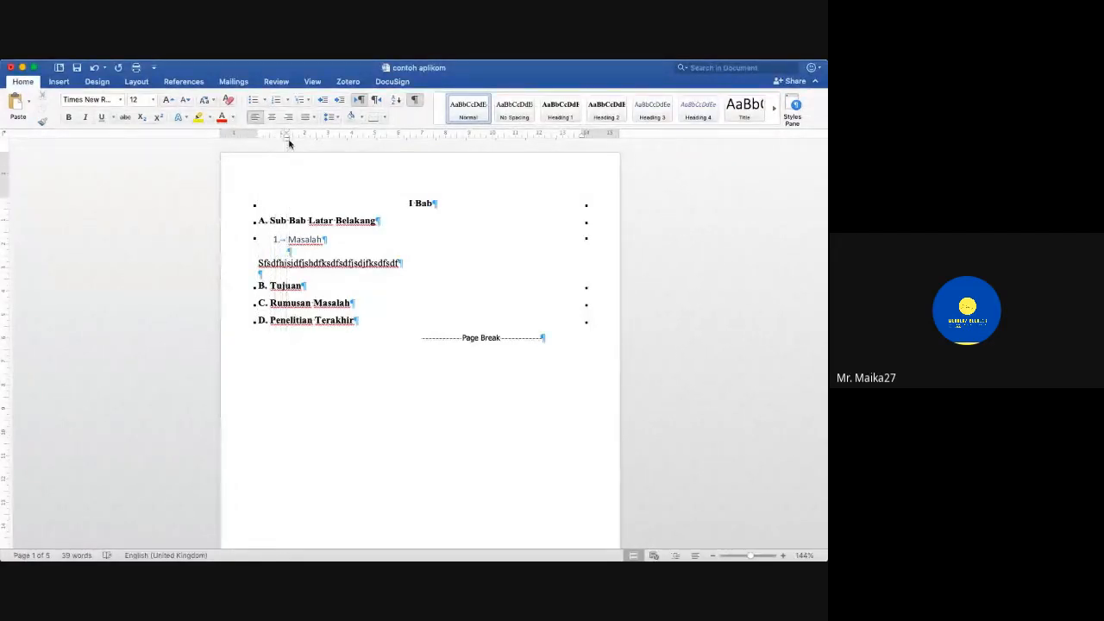
Step: Enter the body text "Masalah yang akan diangkat dalam penelitian ini adalah blab la bla" below the heading "1. Masalah" and add an empty line
type("Masalah ya")
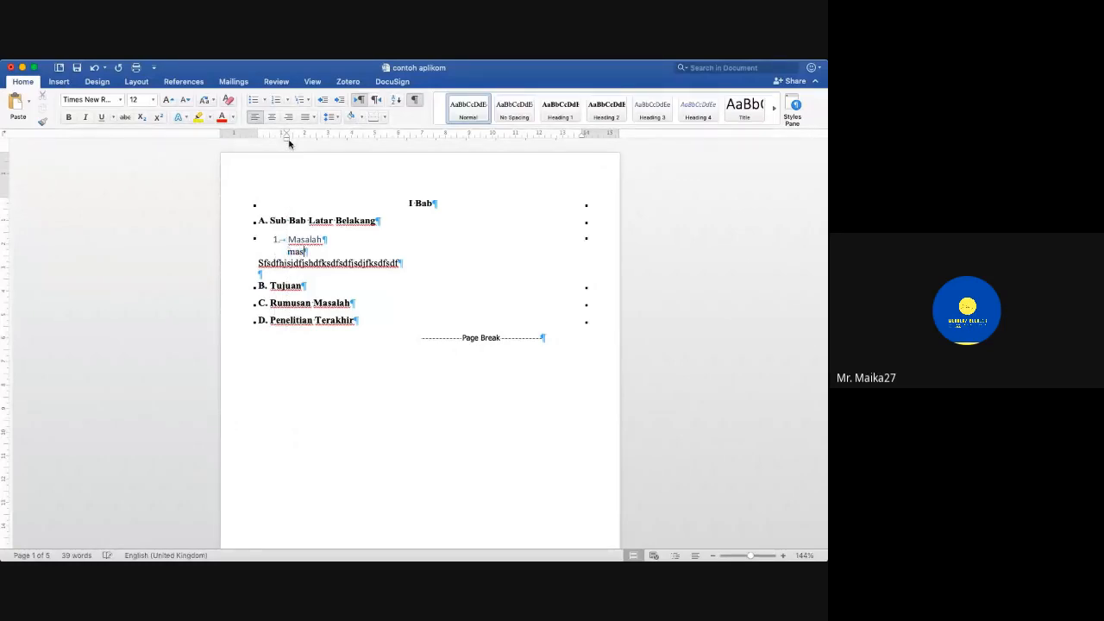
type("ng")
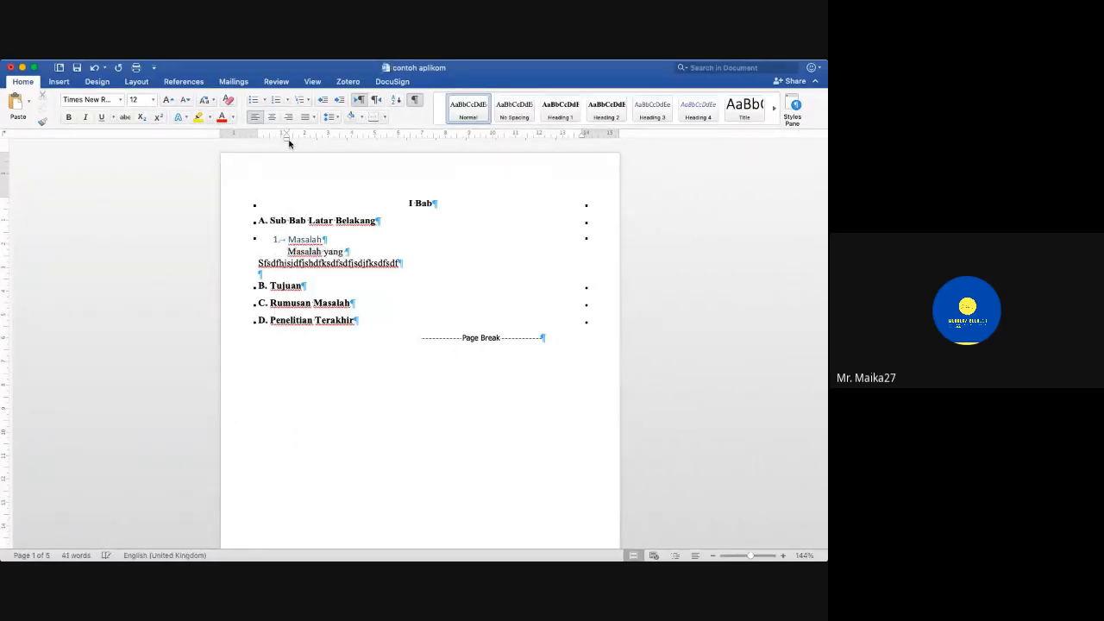
type(" akan diangkat dalam penelitian")
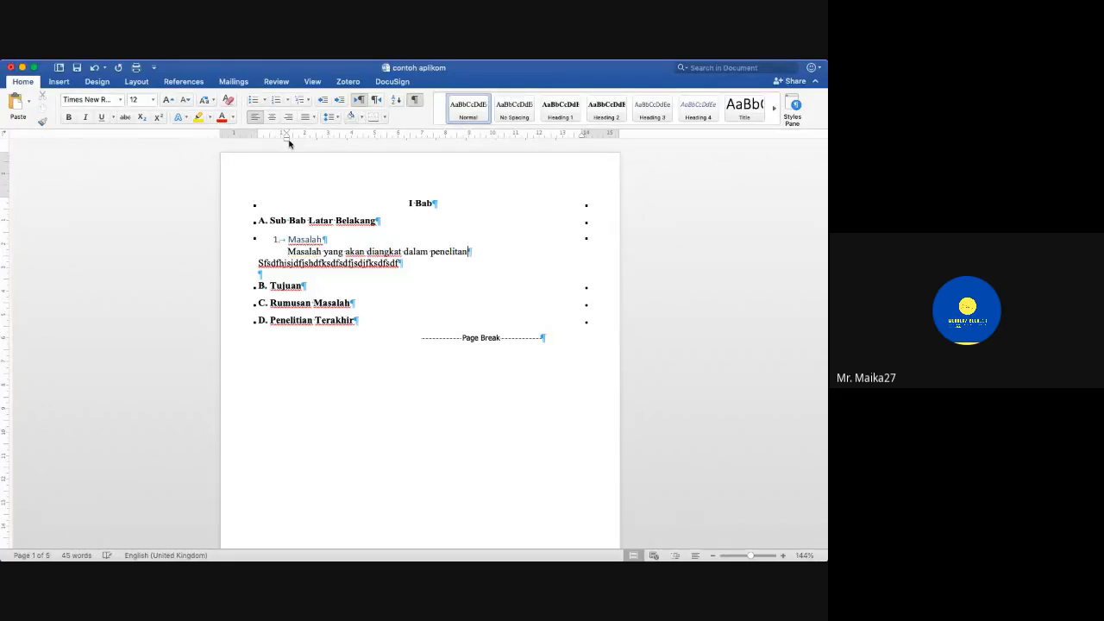
type(" ini adalah bla b la bla")
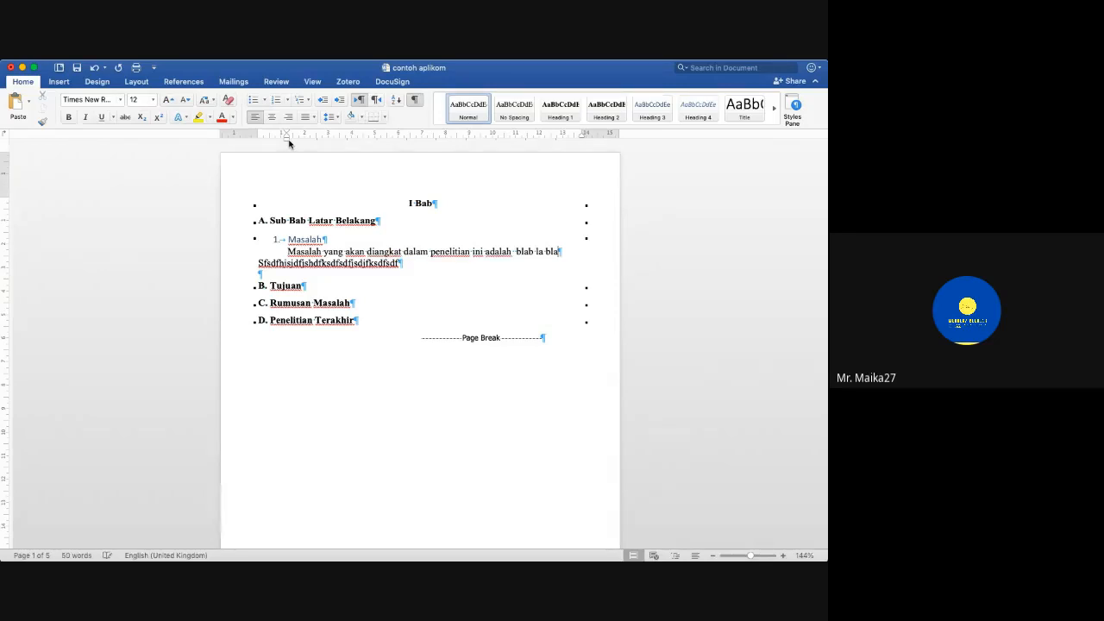
key("Return")
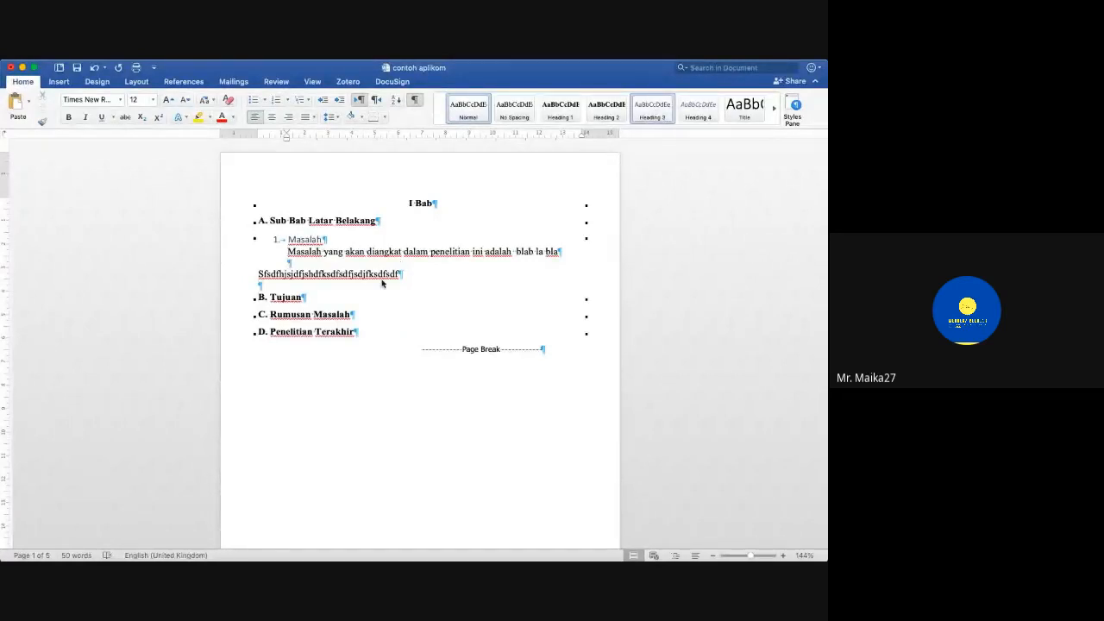
Step: Hide the paragraph marks and other formatting symbols in the document
key("super+Tab")
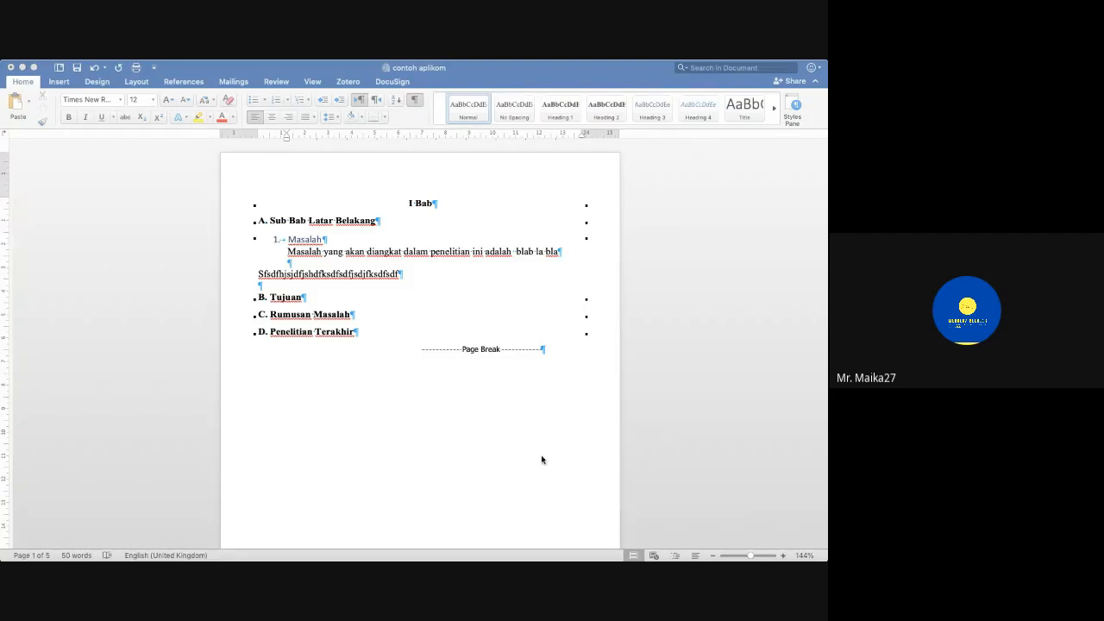
left_click(562, 448)
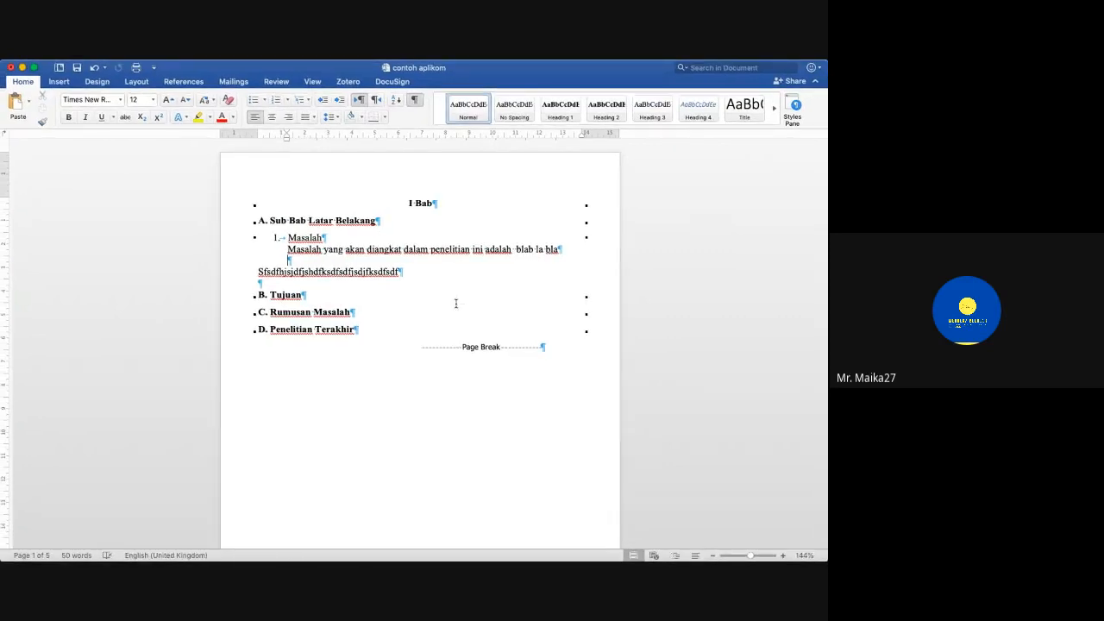
left_click(414, 100)
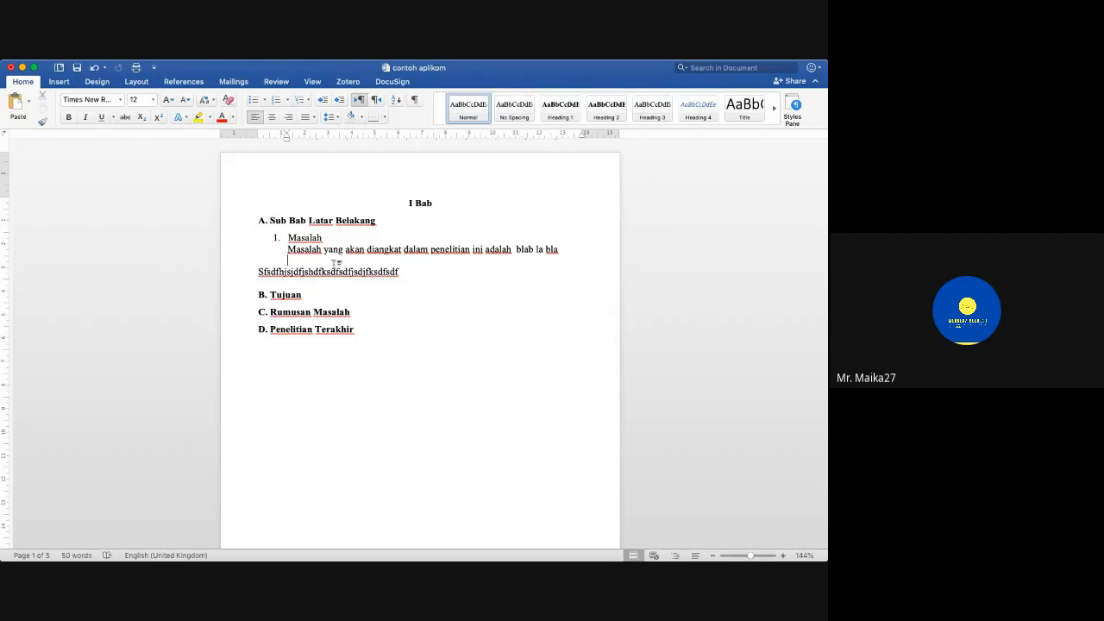
triple_click(298, 252)
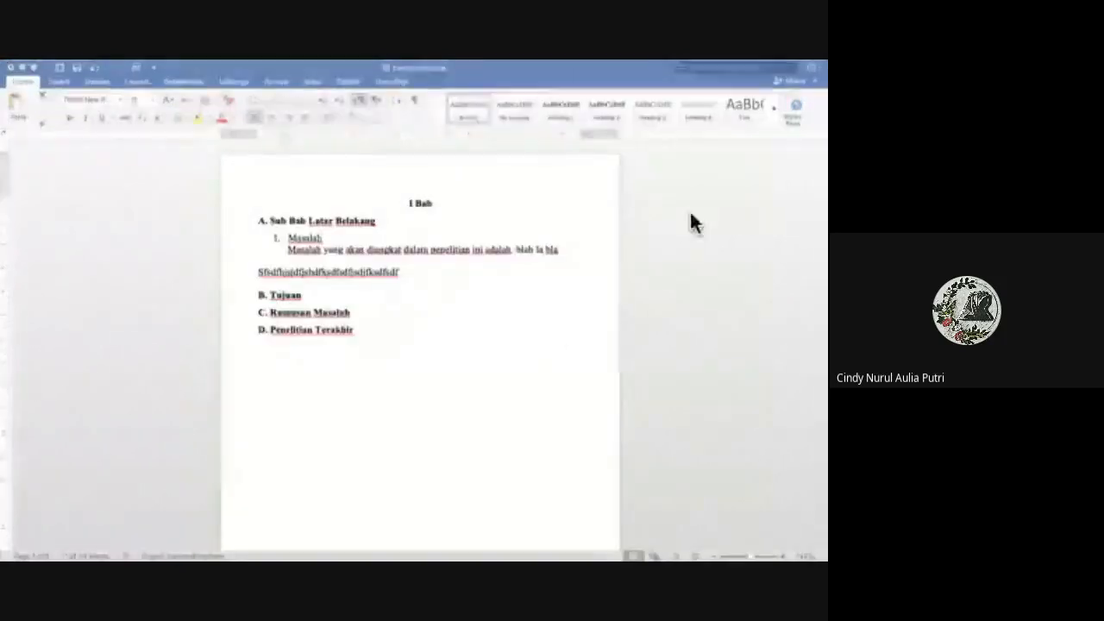
Step: Reduce the indents of the heading "1. Masalah" so its number aligns with subheading A's text and its own text starts at about 1 cm
left_click(273, 238)
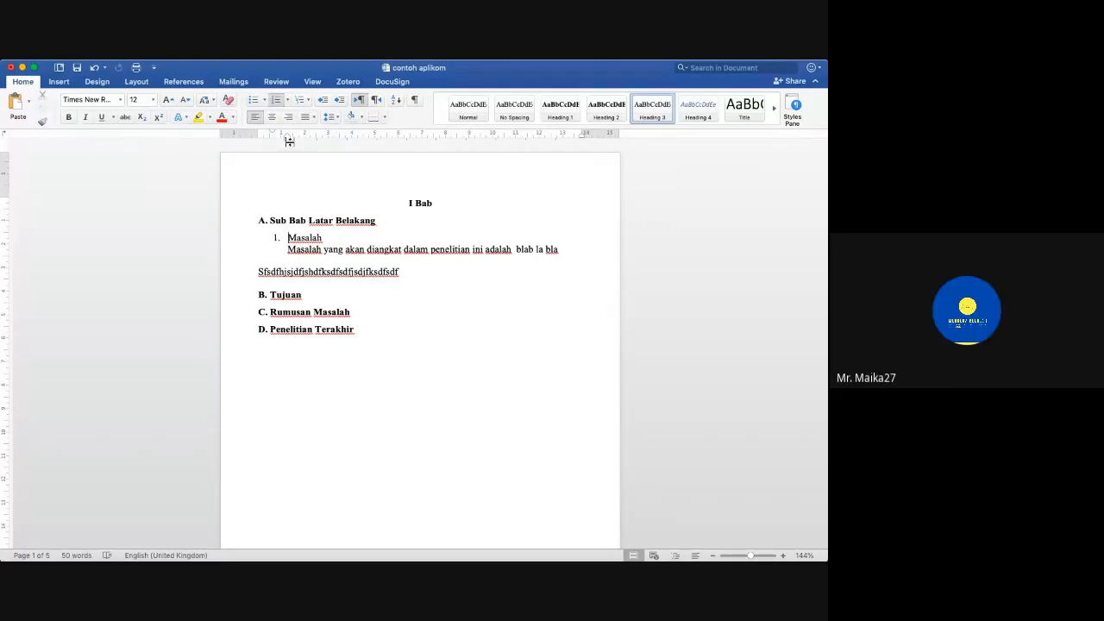
left_click_drag(289, 141, 259, 134)
left_click_drag(270, 139, 280, 144)
left_click(271, 221)
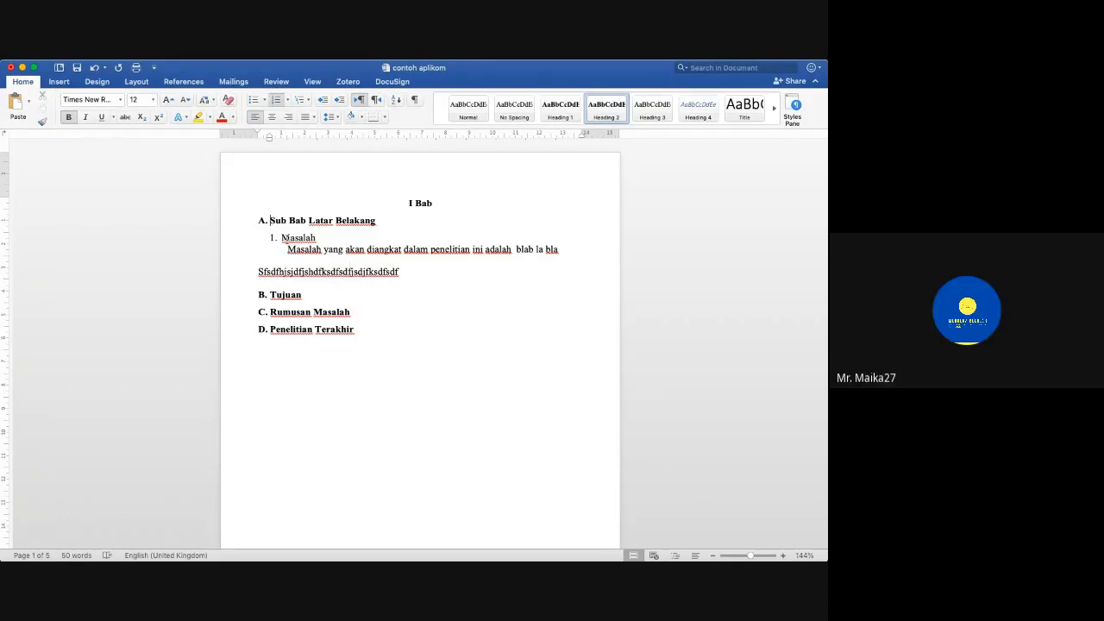
left_click(283, 237)
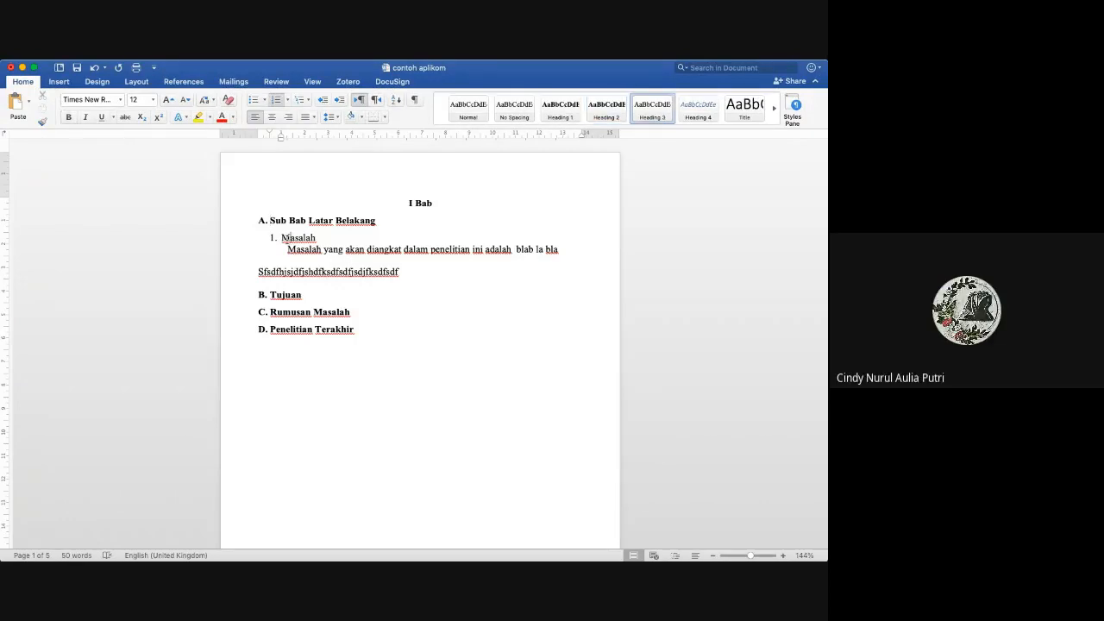